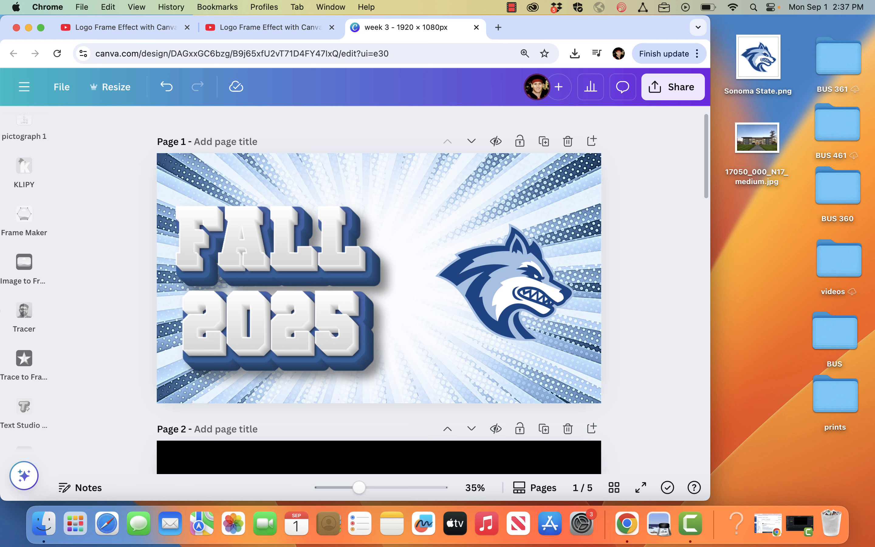
# Step: Look through all five pages of the finished week 3 design and briefly check the Logo Frame Effect video page
pyautogui.scroll(-5, 375, 342)
pyautogui.scroll(-7, 374, 342)
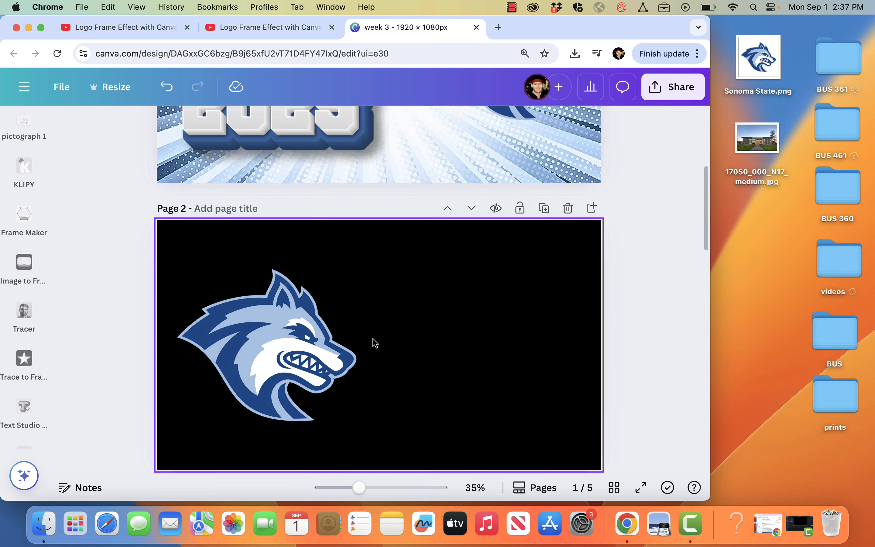
pyautogui.scroll(-5, 375, 342)
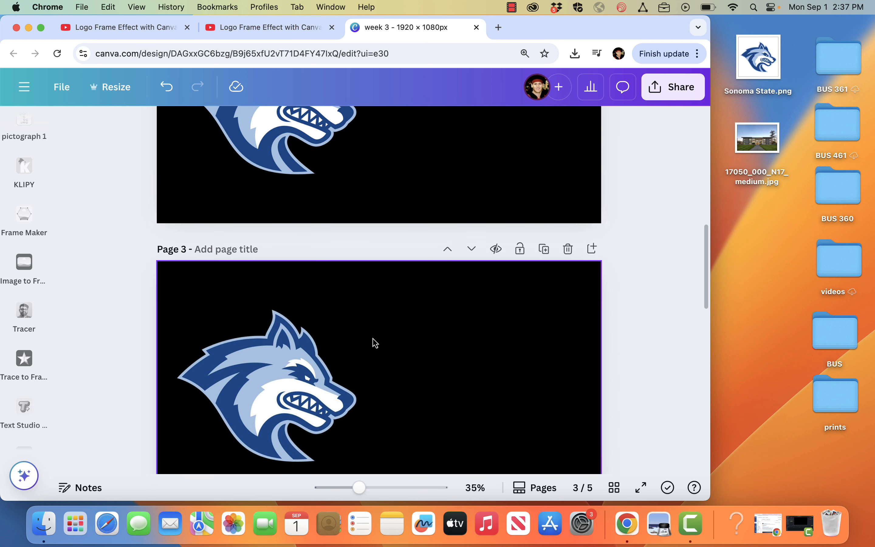
pyautogui.scroll(-6, 374, 342)
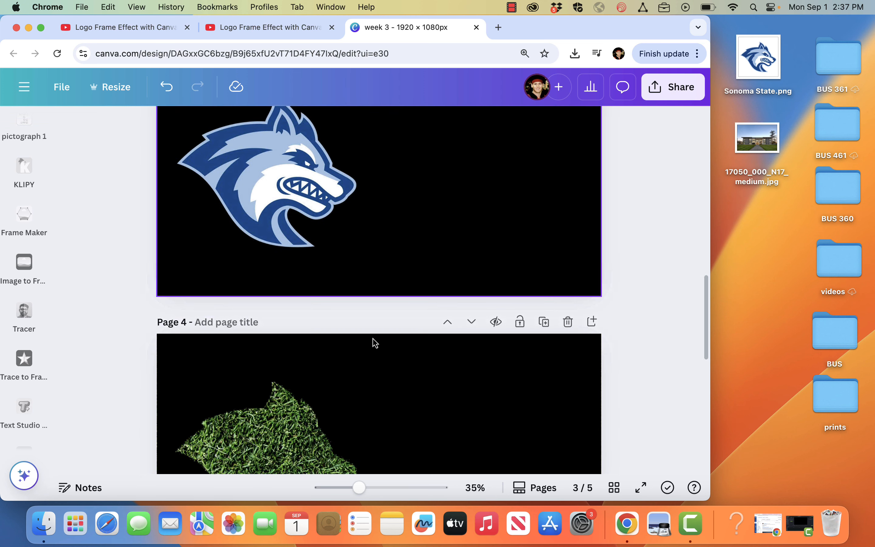
pyautogui.scroll(-2, 374, 342)
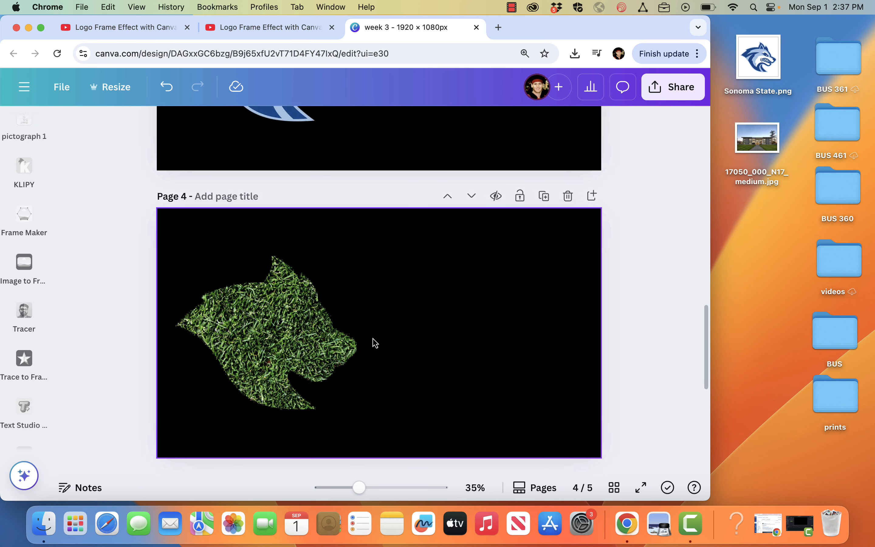
pyautogui.scroll(-4, 375, 342)
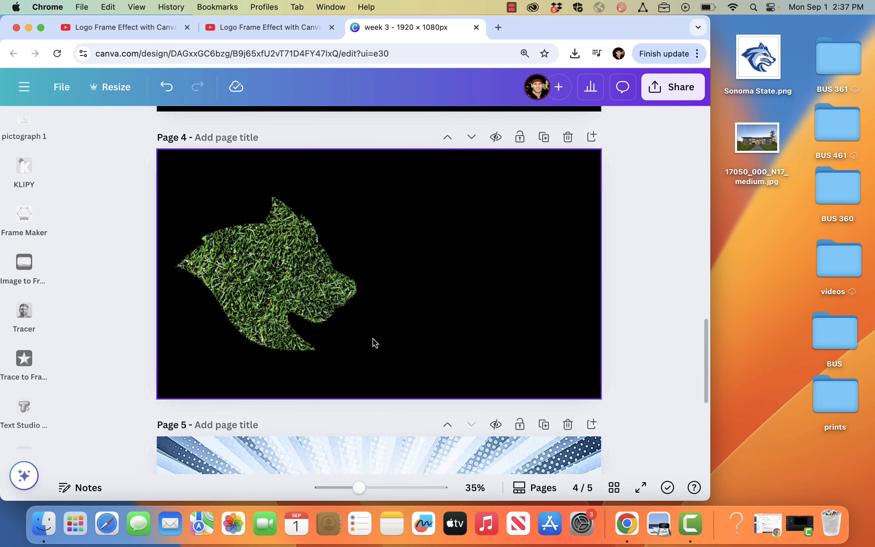
pyautogui.scroll(-4, 374, 342)
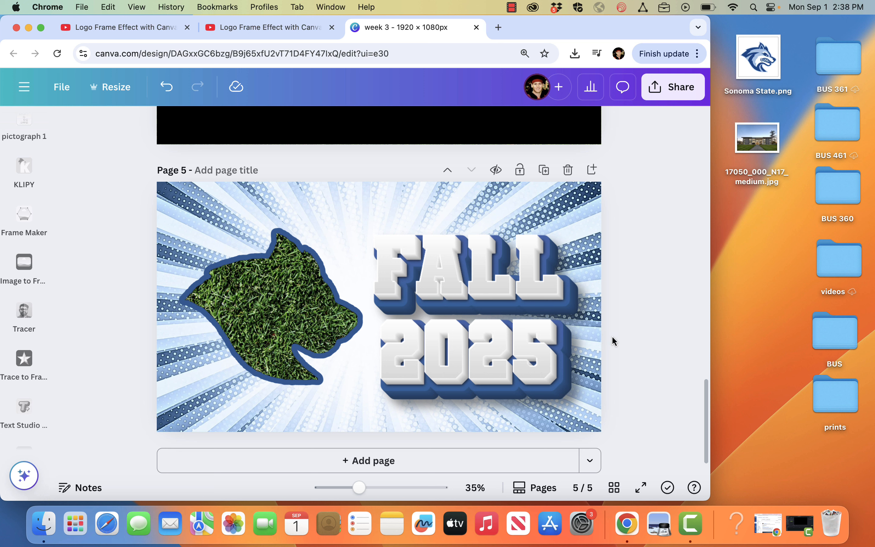
pyautogui.click(277, 29)
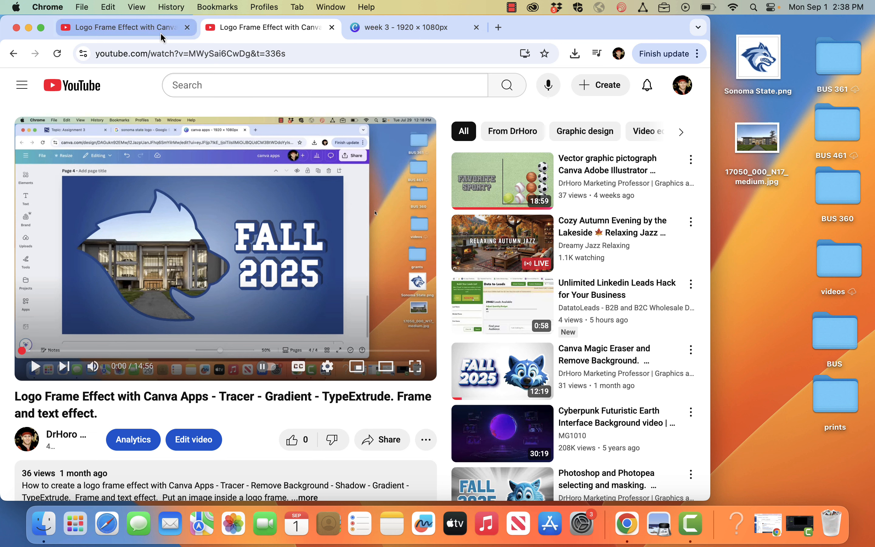
pyautogui.click(391, 34)
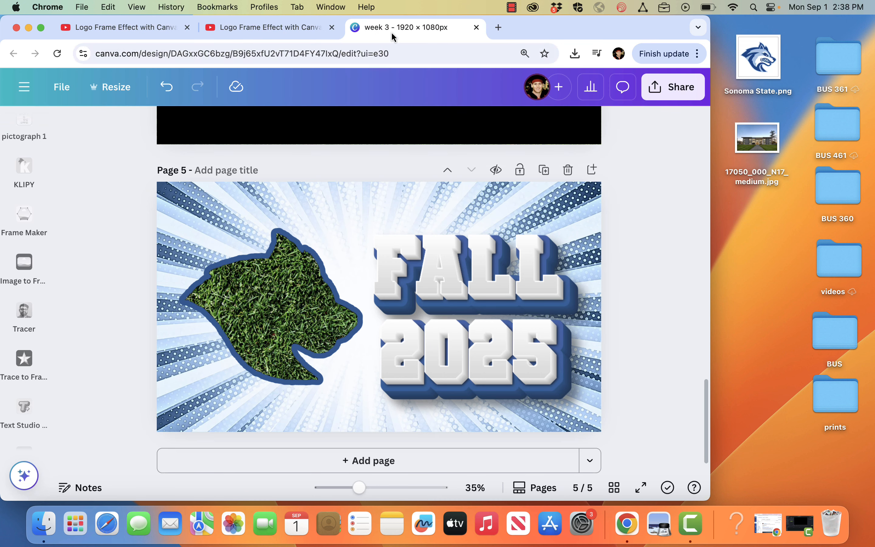
# Step: Create a new blank design with the recent custom size 1920 × 1080 px
pyautogui.click(59, 86)
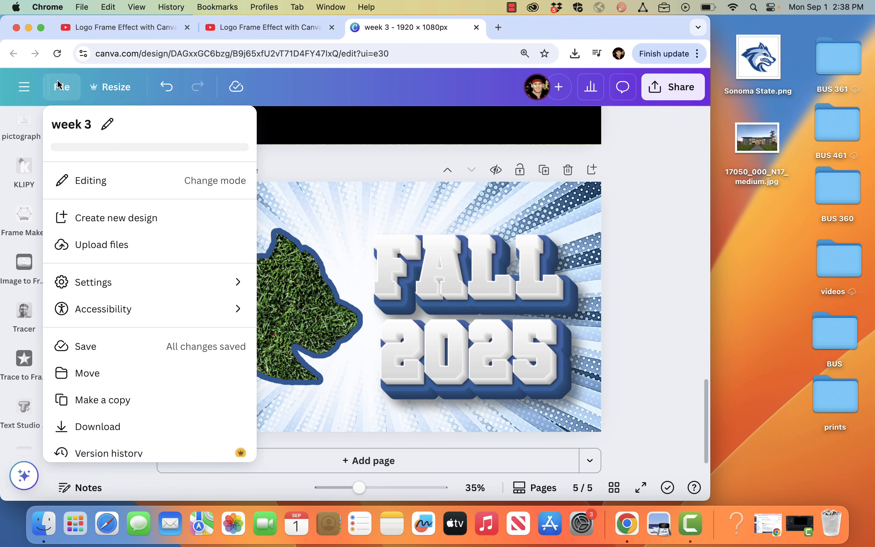
pyautogui.click(18, 88)
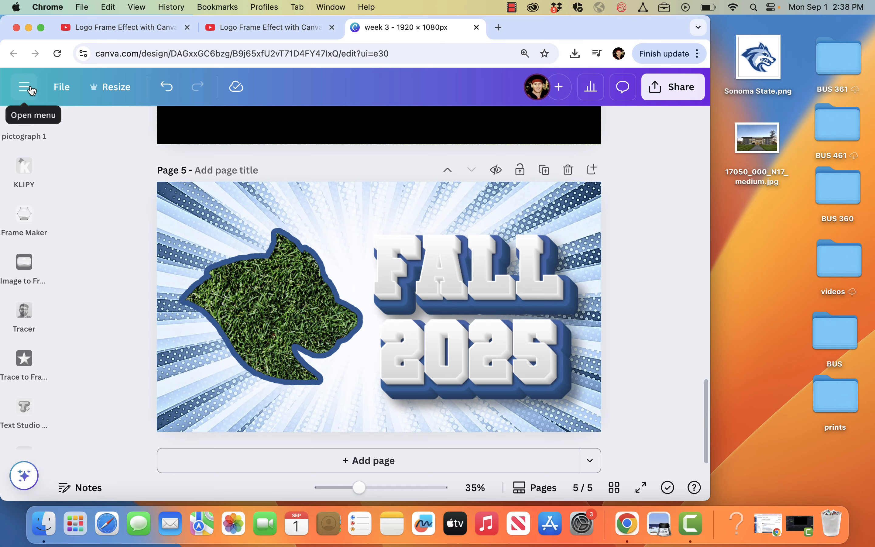
pyautogui.click(21, 87)
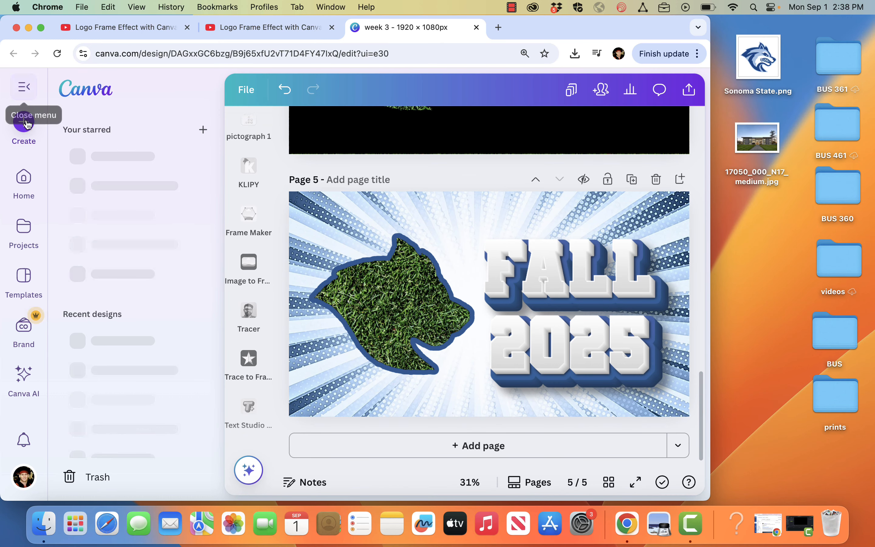
pyautogui.click(27, 126)
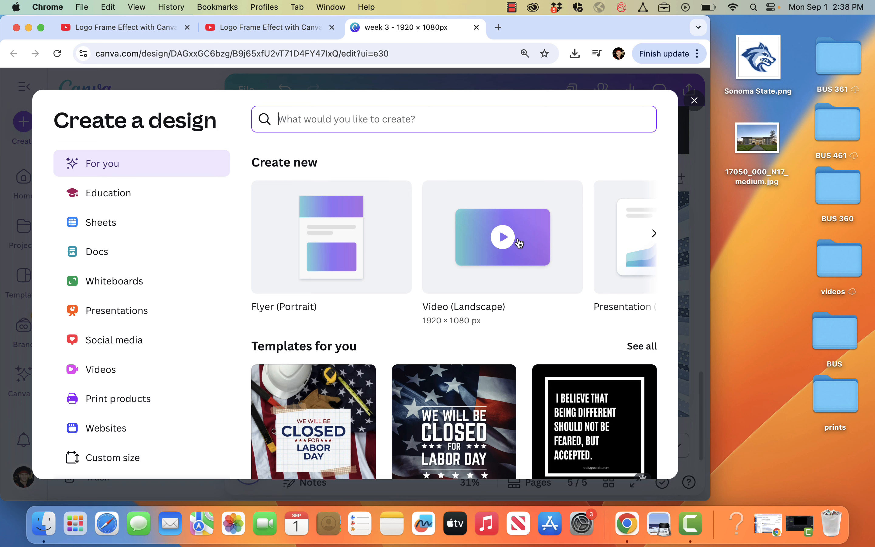
pyautogui.click(103, 456)
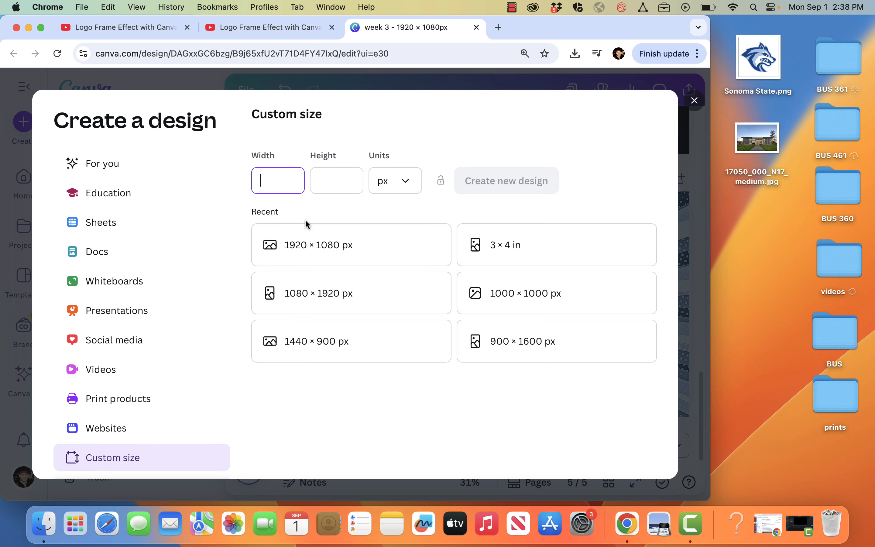
pyautogui.click(305, 249)
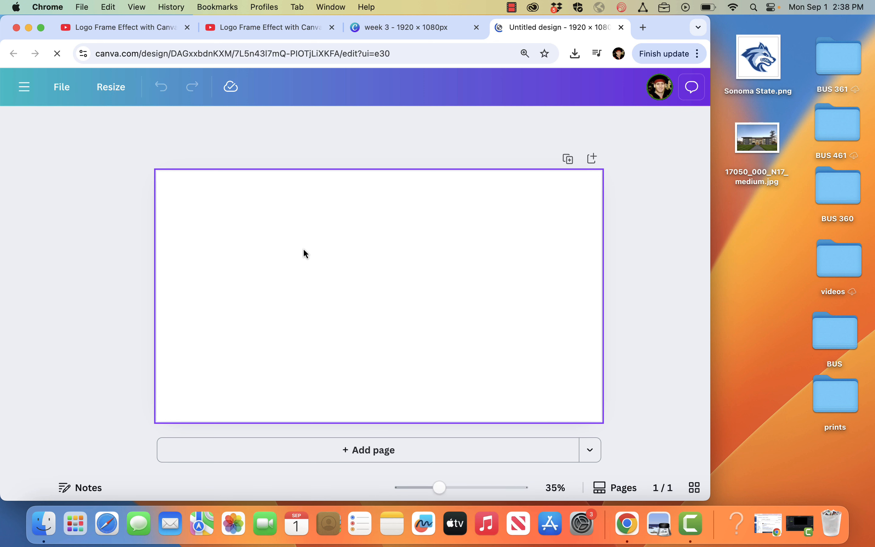
pyautogui.click(330, 137)
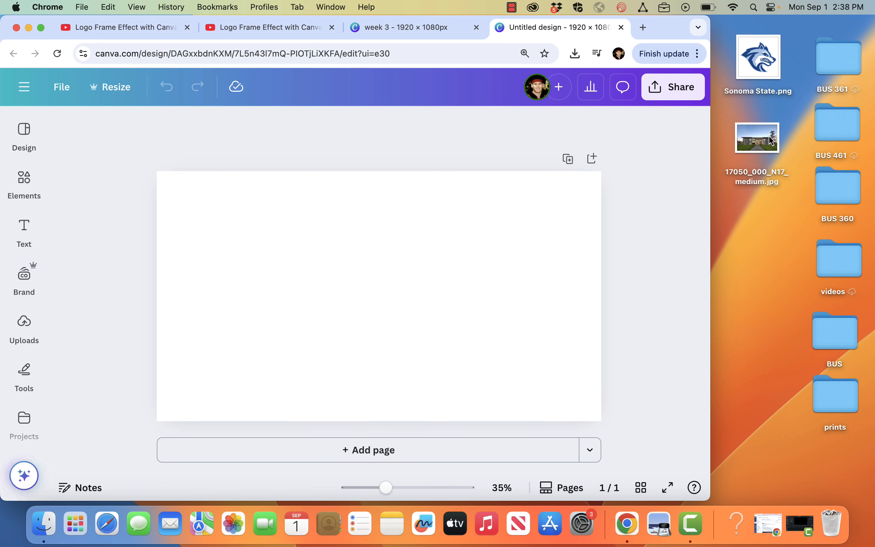
# Step: Place Sonoma State.png from the desktop on the page's right half, and preview the photo 17050_000_N17_medium.jpg
pyautogui.click(763, 66)
pyautogui.moveTo(763, 66); pyautogui.dragTo(498, 285)
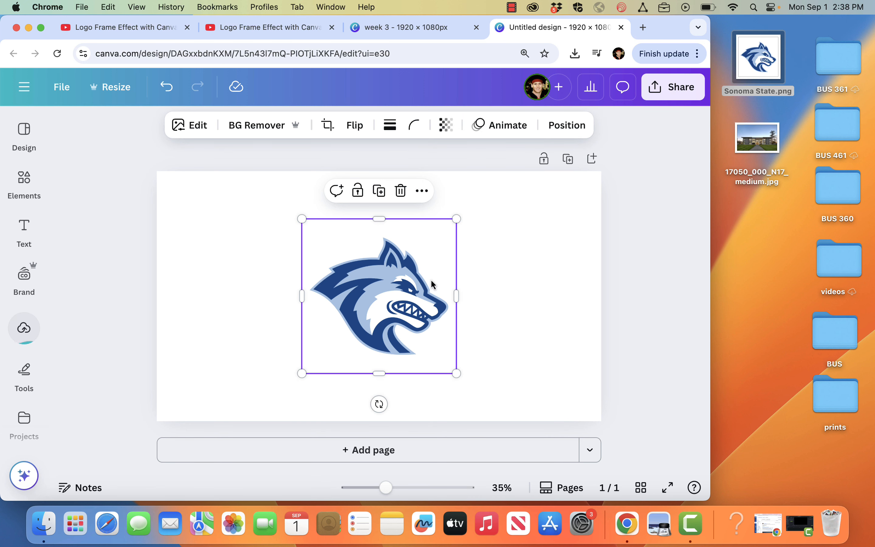
pyautogui.moveTo(398, 291); pyautogui.dragTo(505, 292)
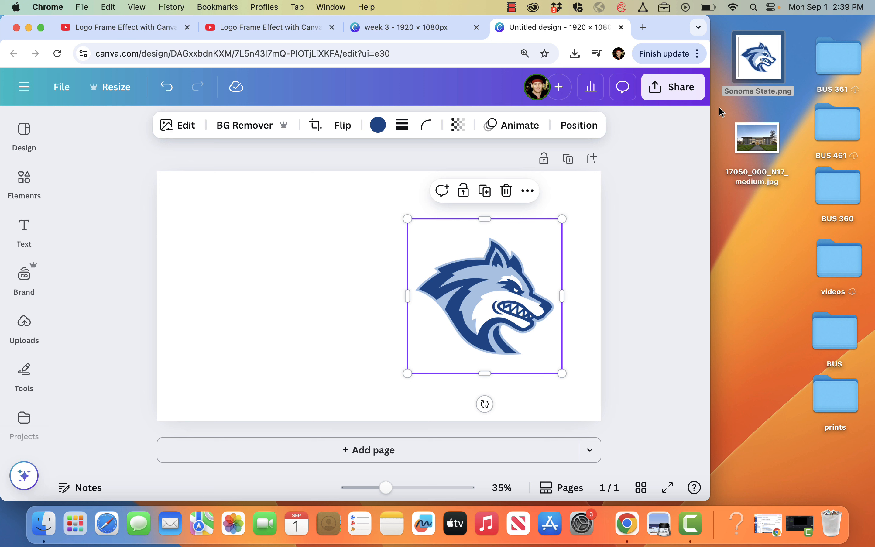
pyautogui.doubleClick(772, 149)
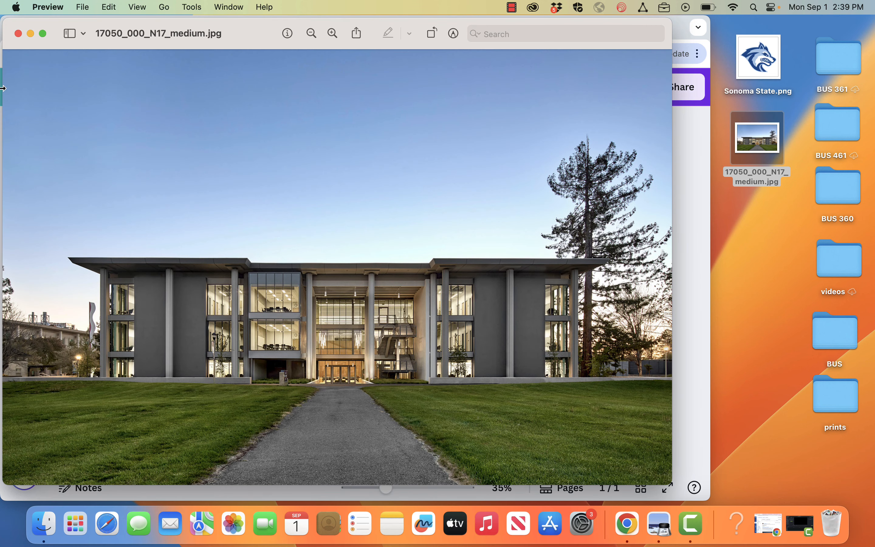
pyautogui.click(19, 34)
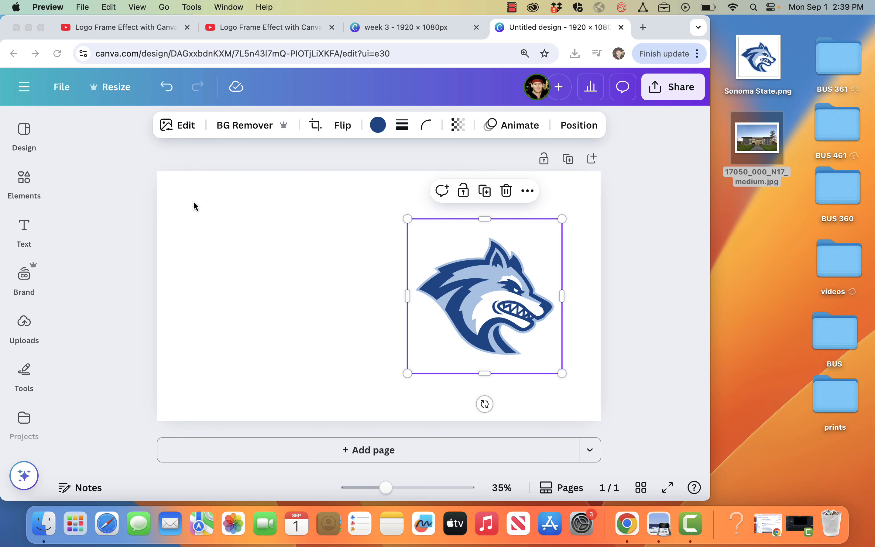
# Step: Search the photo elements for "radial starburst"
pyautogui.click(29, 182)
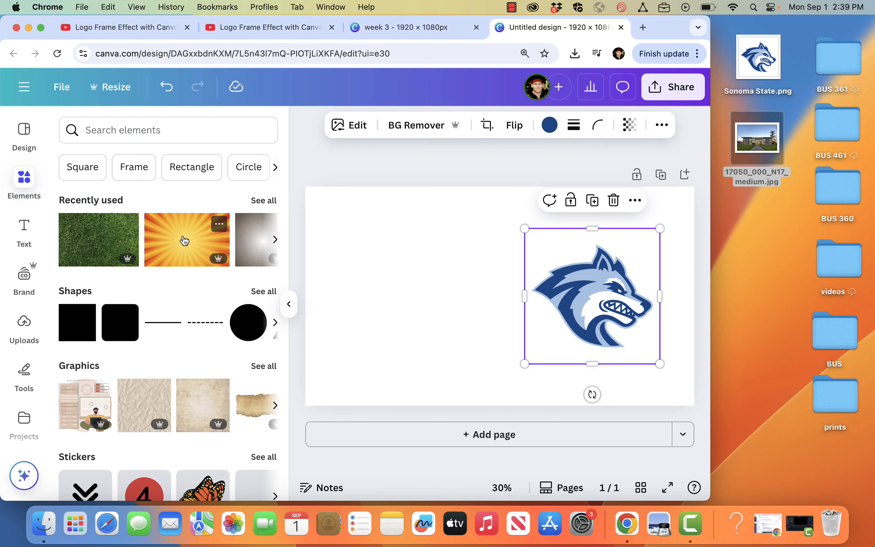
pyautogui.click(163, 135)
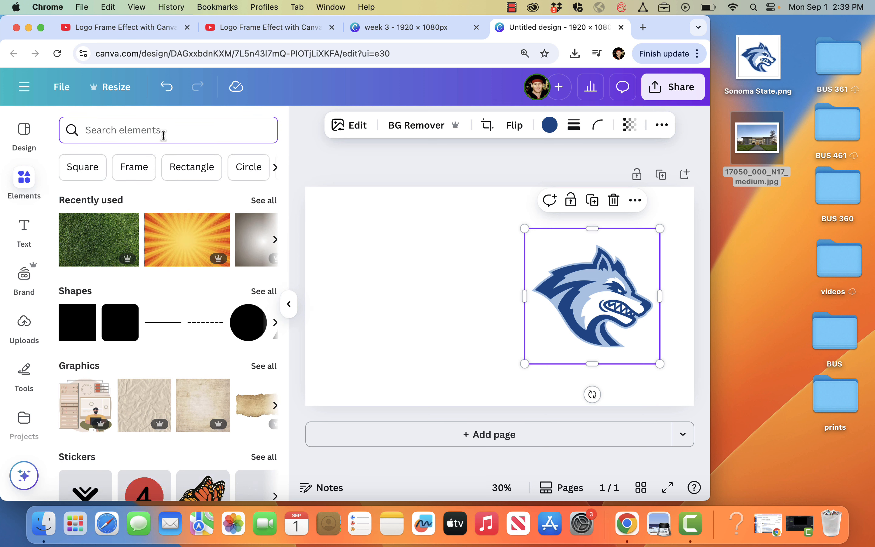
pyautogui.scroll(-8, 116, 368)
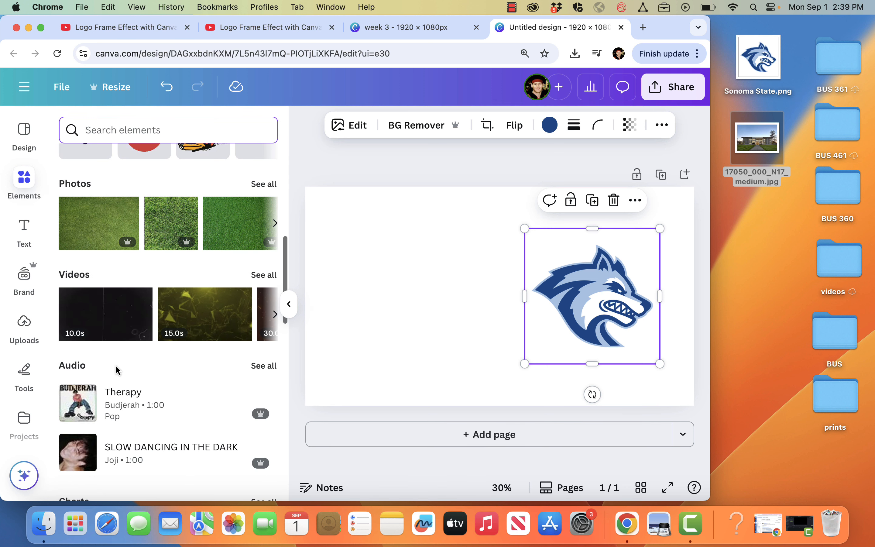
pyautogui.click(268, 186)
pyautogui.click(208, 157)
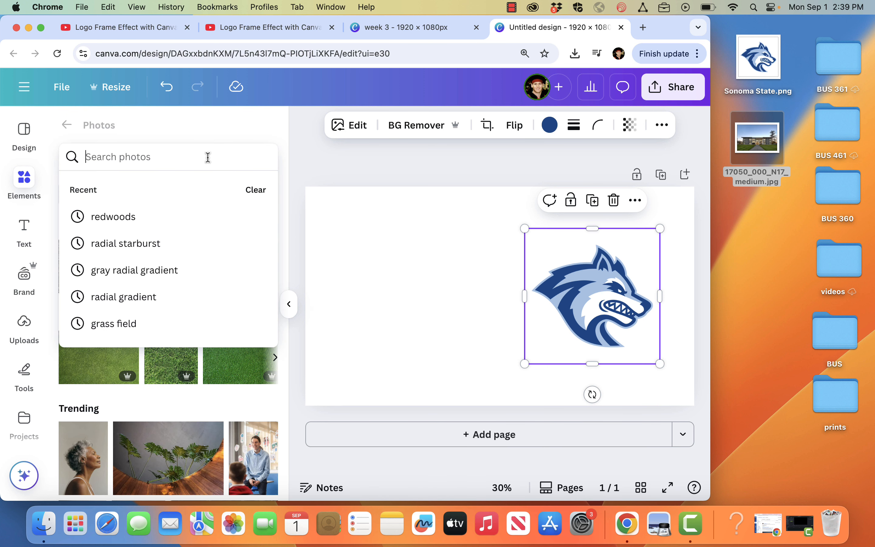
pyautogui.write('radial s')
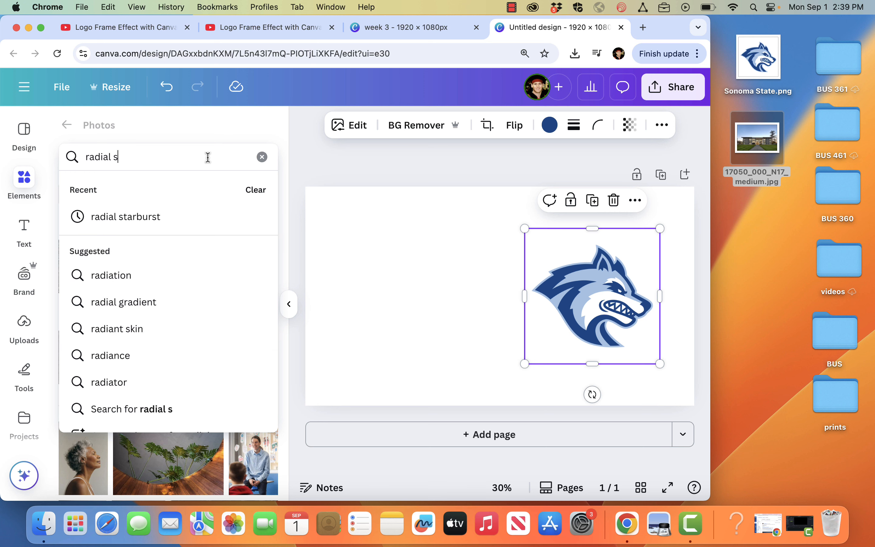
pyautogui.write('tartb')
pyautogui.press('BackSpace')
pyautogui.press('BackSpace')
pyautogui.write('bu')
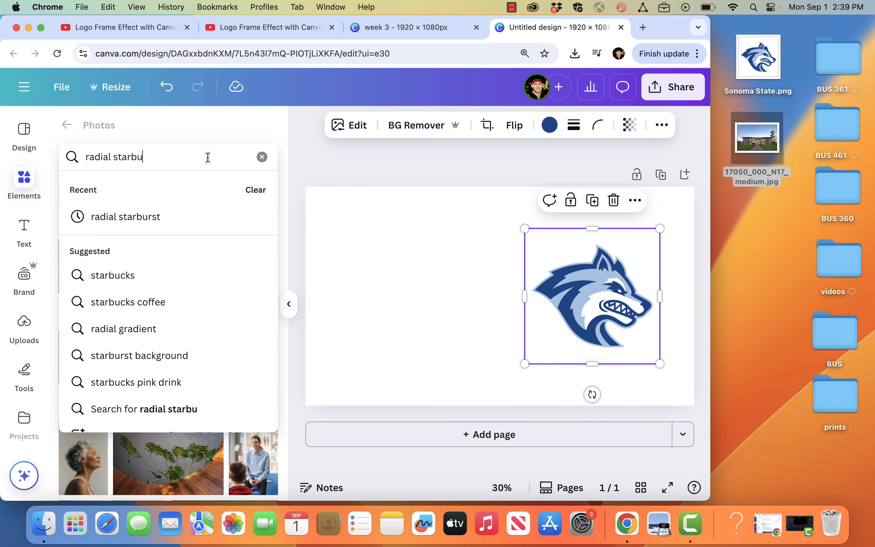
pyautogui.click(176, 217)
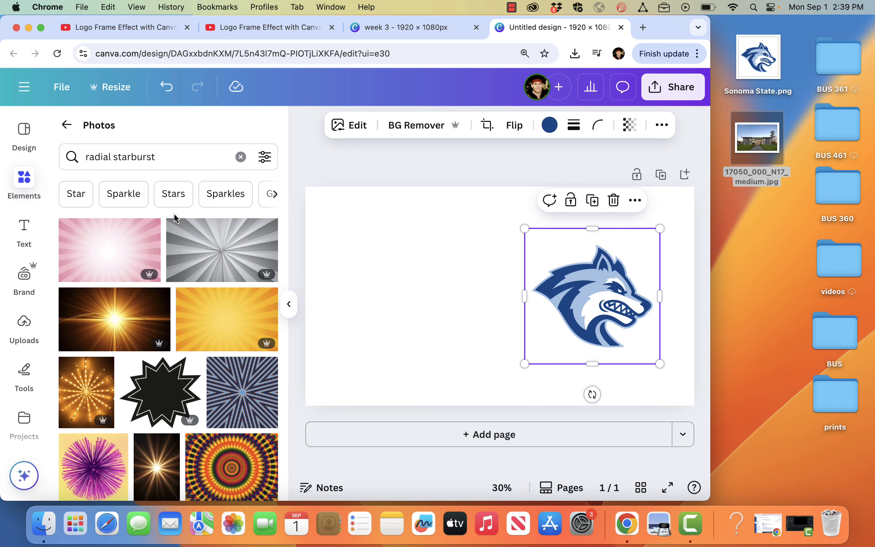
# Step: Place the red-orange and yellow starburst photo on the page as a full background behind the wolf logo
pyautogui.scroll(-3, 209, 398)
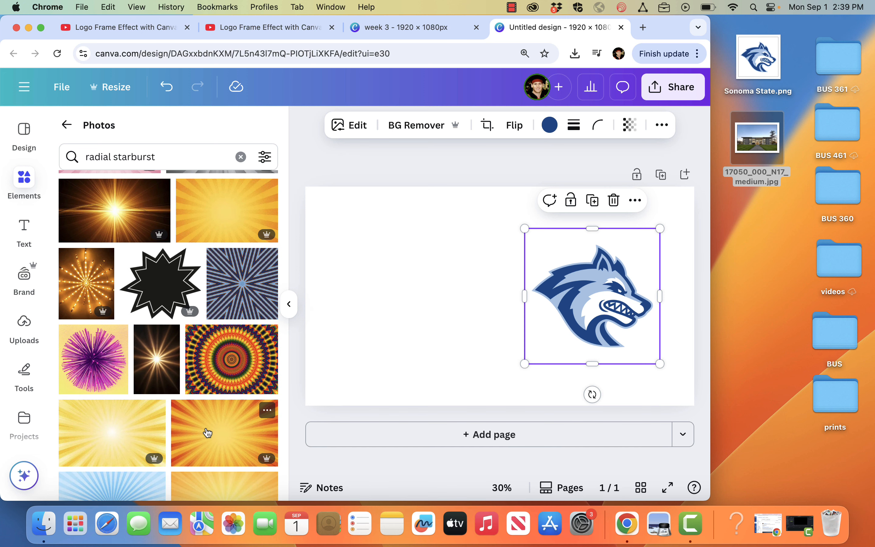
pyautogui.moveTo(207, 432); pyautogui.dragTo(313, 340)
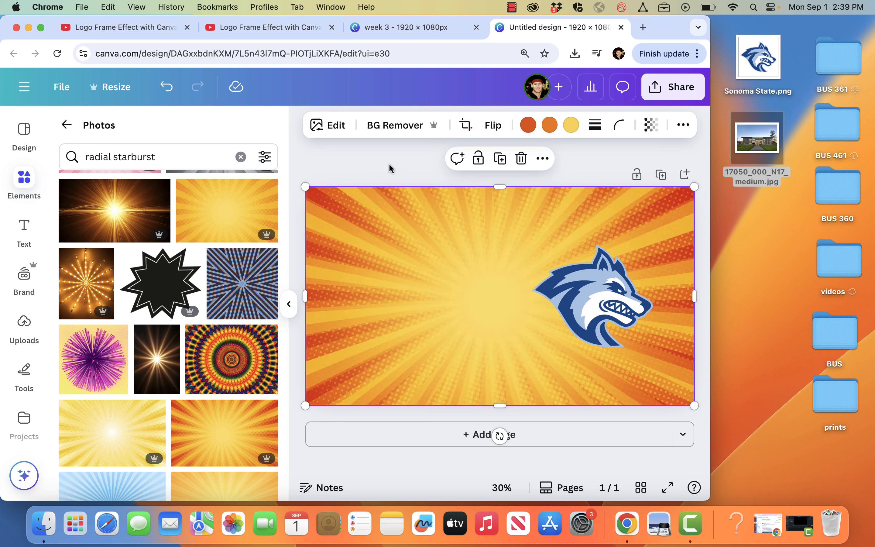
pyautogui.click(289, 305)
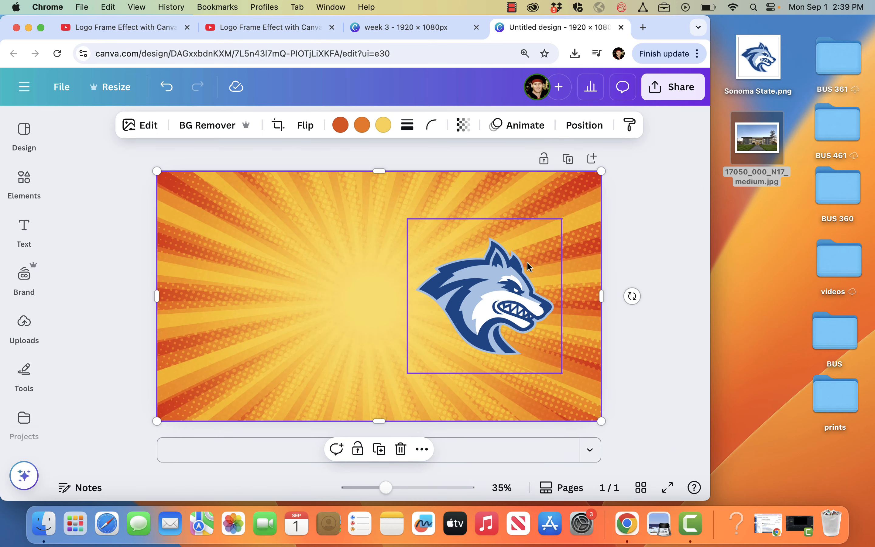
# Step: Apply the Custom duotone effect to the starburst background image
pyautogui.click(153, 132)
pyautogui.scroll(-4, 133, 376)
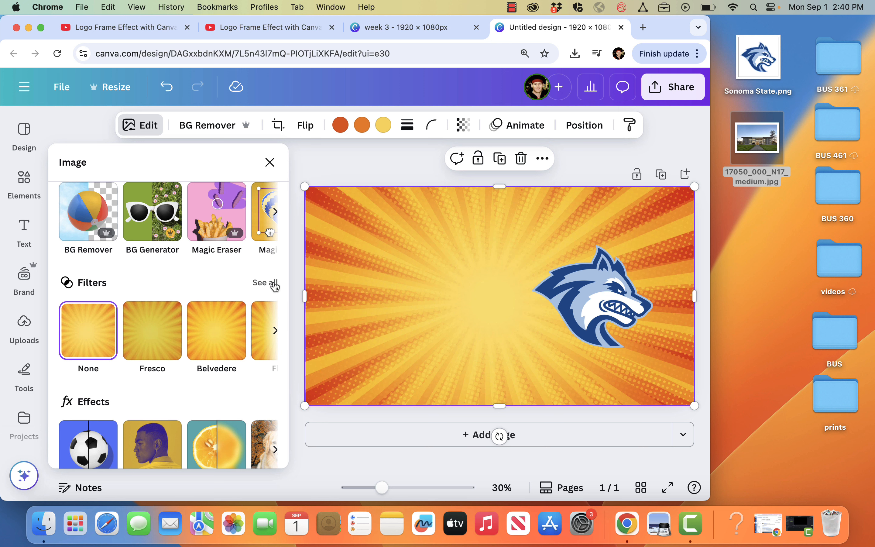
pyautogui.scroll(-2, 221, 367)
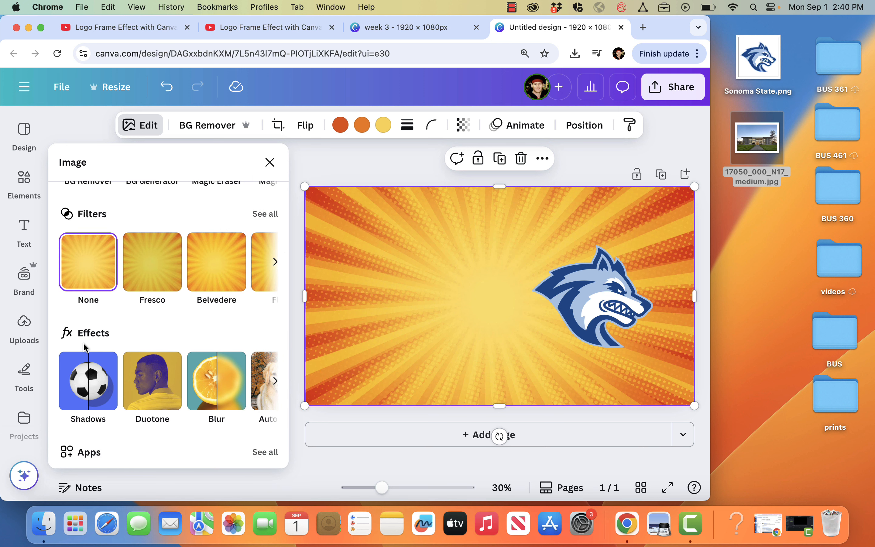
pyautogui.click(150, 381)
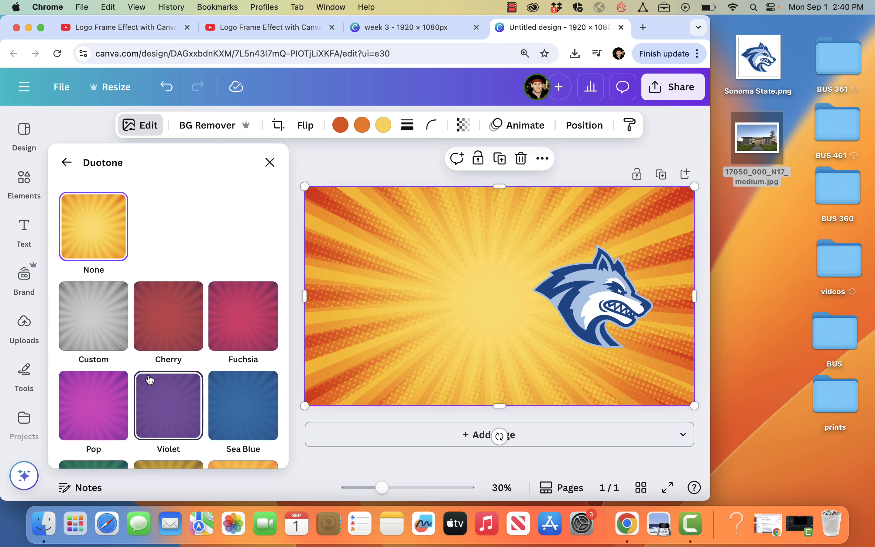
pyautogui.scroll(-3, 197, 359)
pyautogui.scroll(3, 197, 359)
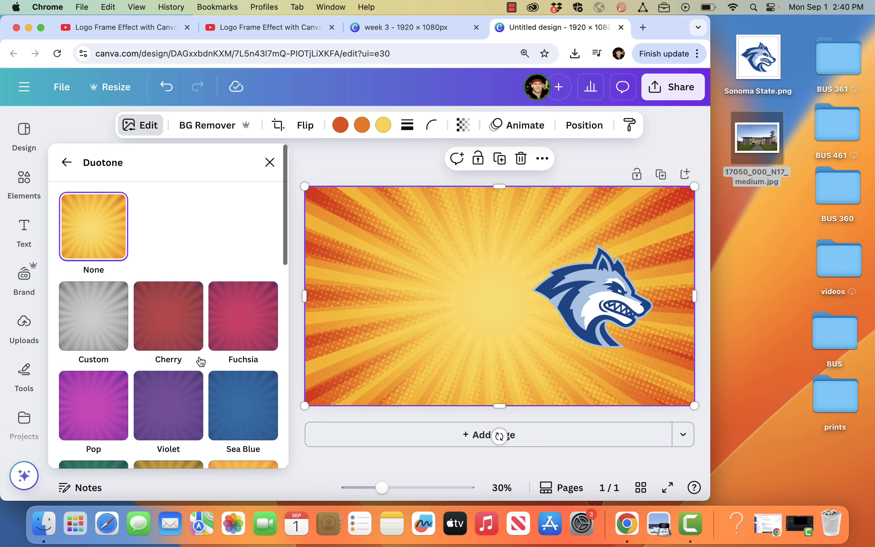
pyautogui.click(104, 336)
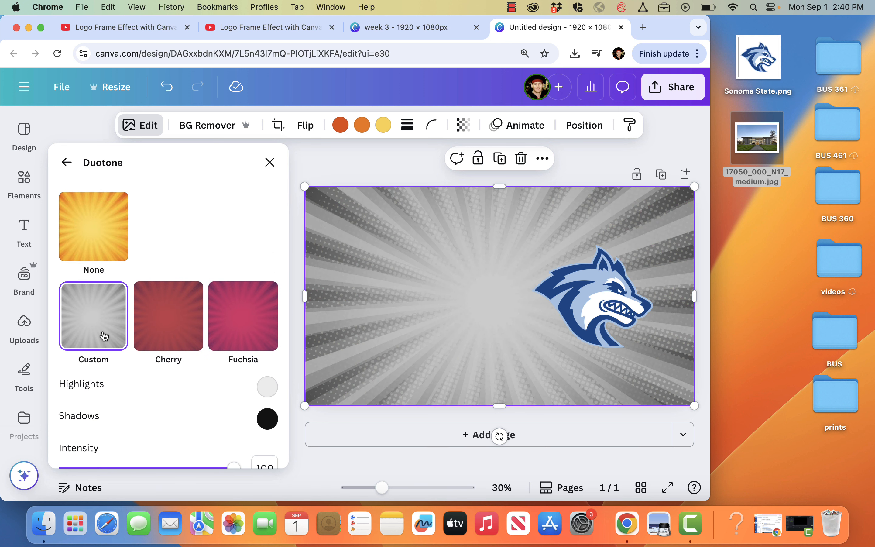
# Step: Set the starburst's duotone highlights to #ADC9E7, sampled from the light blue of the wolf logo
pyautogui.click(268, 387)
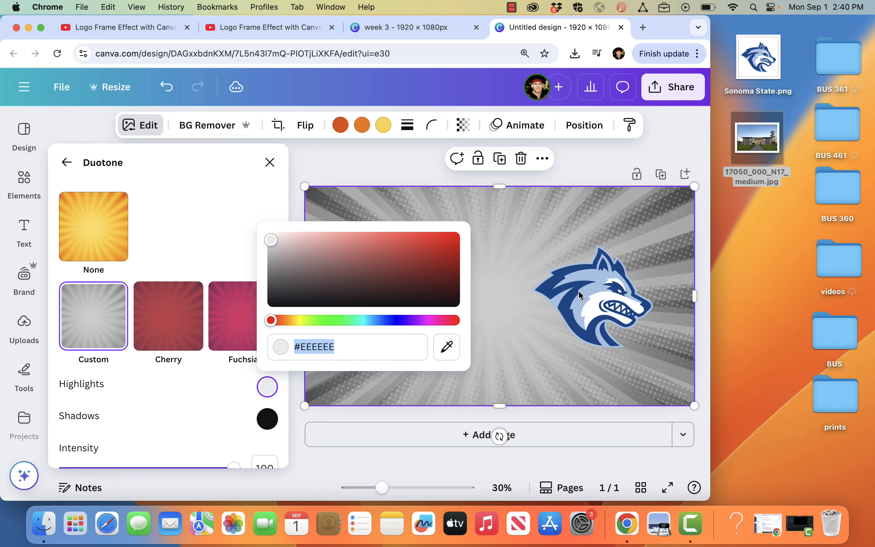
pyautogui.click(447, 346)
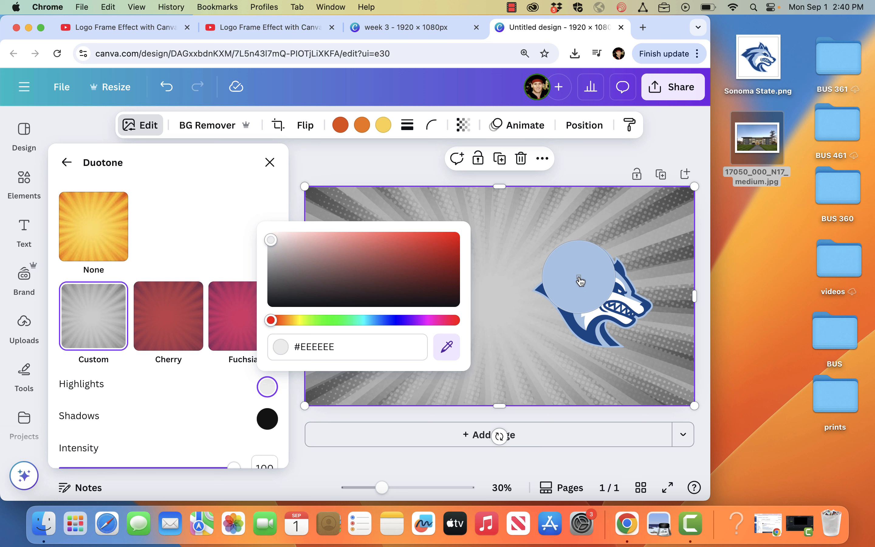
pyautogui.click(580, 281)
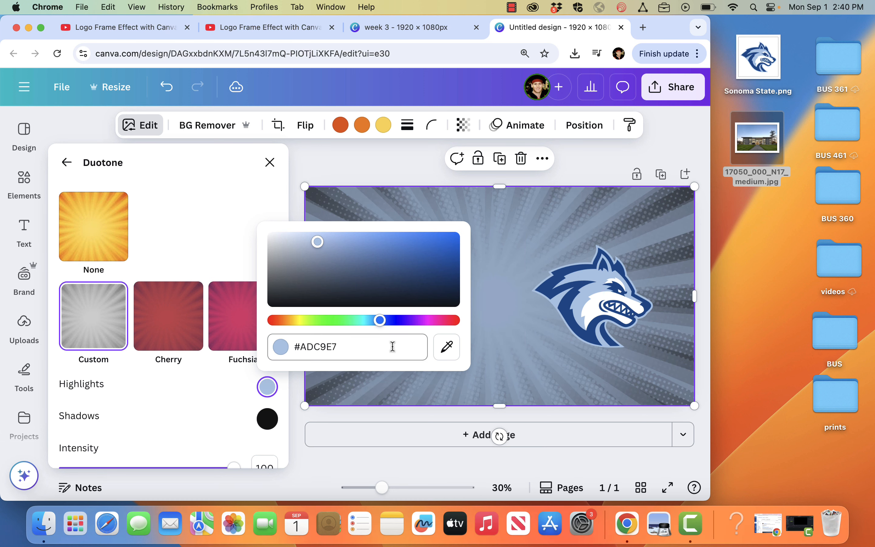
# Step: Set the starburst's duotone shadows to #0B4F93, sampled from the dark blue of the wolf logo
pyautogui.click(267, 418)
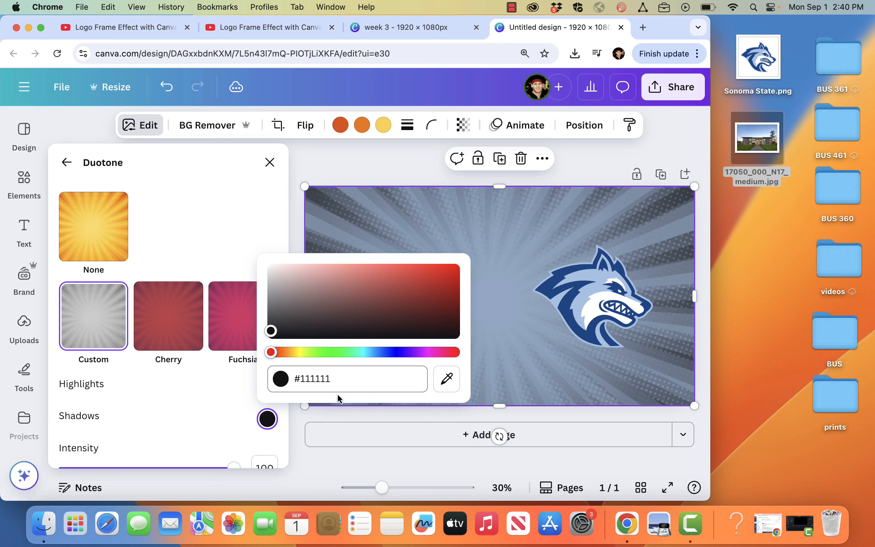
pyautogui.click(448, 380)
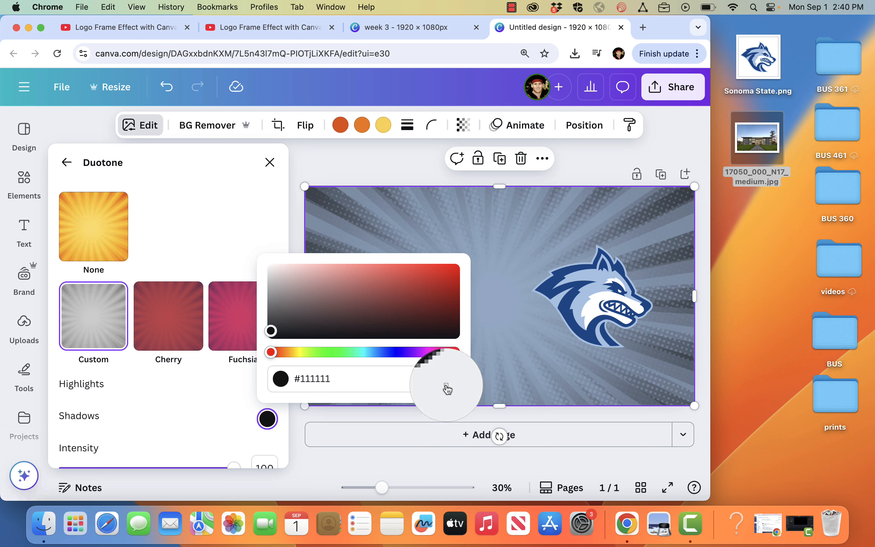
pyautogui.click(556, 285)
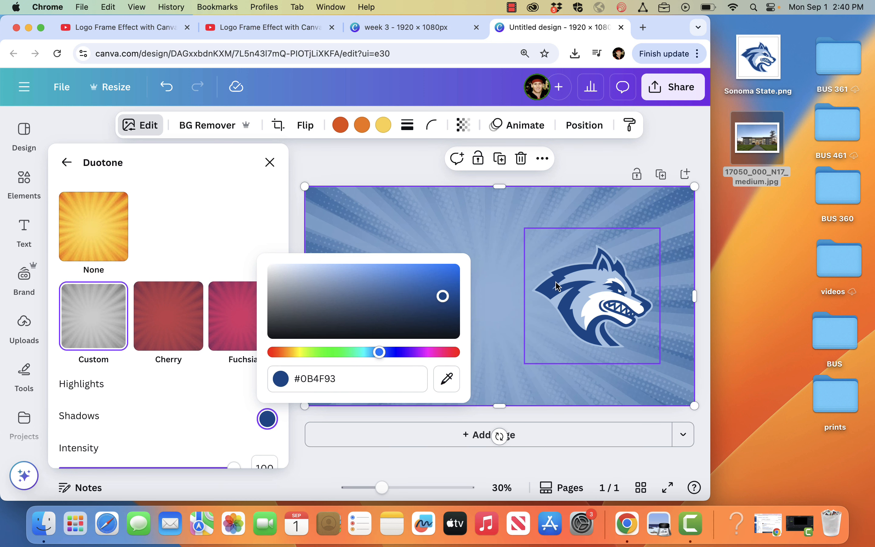
pyautogui.click(237, 386)
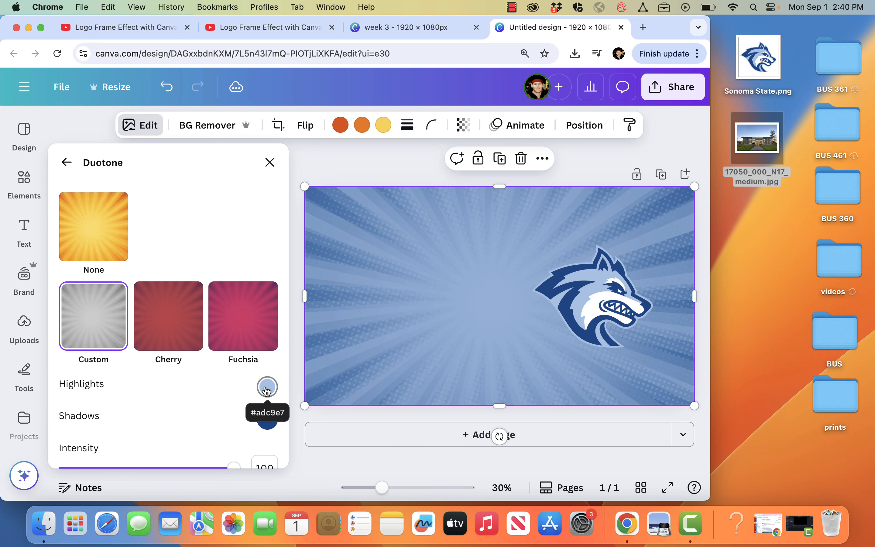
# Step: Set the starburst's duotone highlights to #FFFFFF, sampled from the white of the wolf logo, and close the duotone settings
pyautogui.click(267, 388)
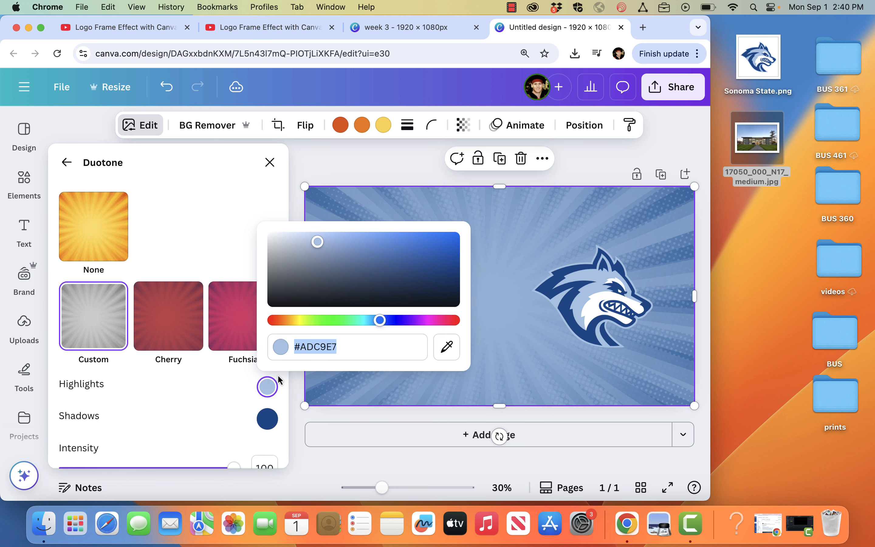
pyautogui.click(447, 347)
pyautogui.click(596, 303)
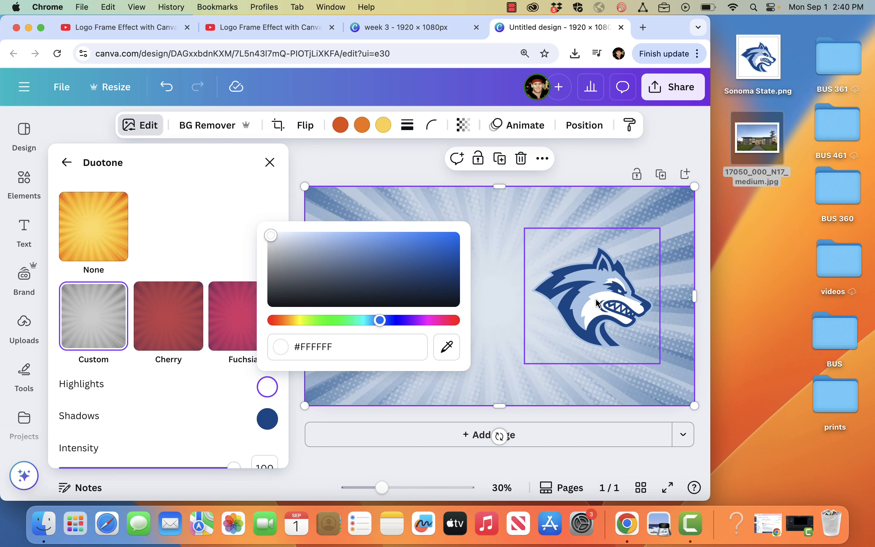
pyautogui.click(299, 180)
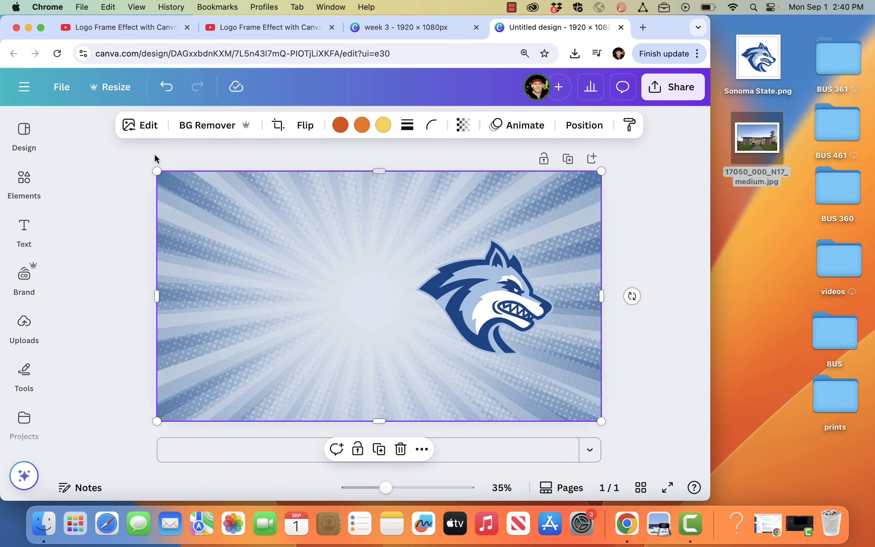
# Step: Adjust the starburst background's light to contrast 100, highlights -62 and shadows -73
pyautogui.click(145, 133)
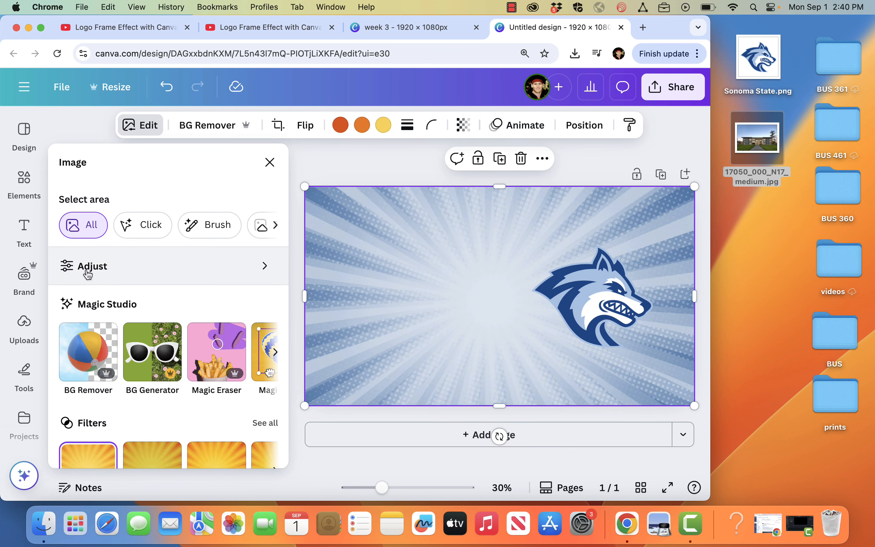
pyautogui.click(87, 273)
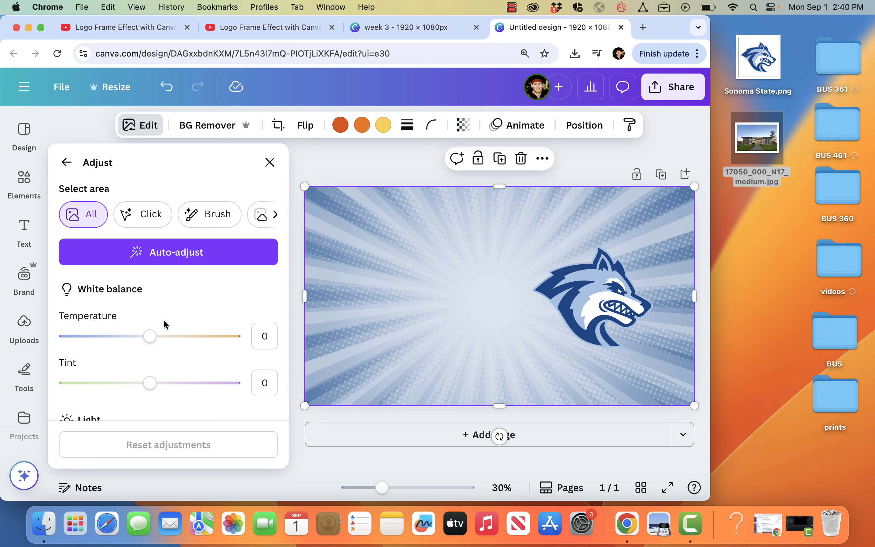
pyautogui.scroll(-6, 136, 367)
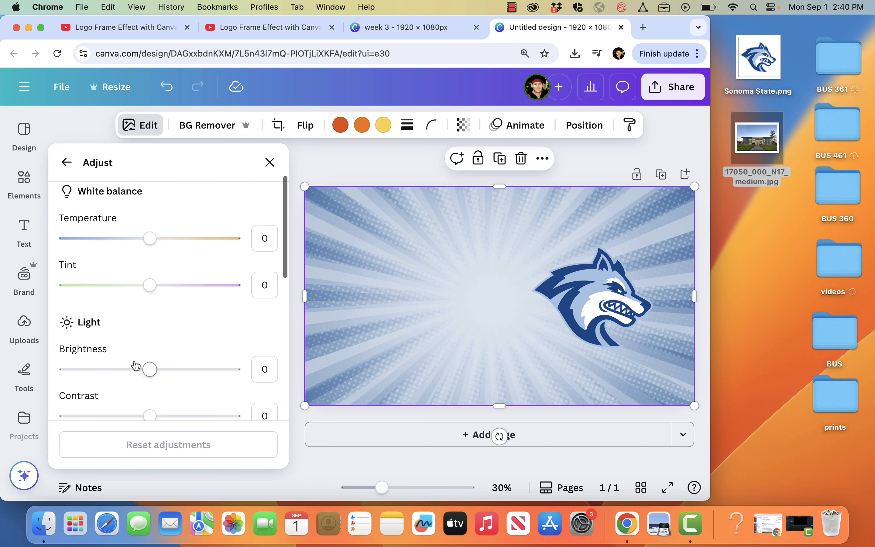
pyautogui.scroll(-4, 135, 367)
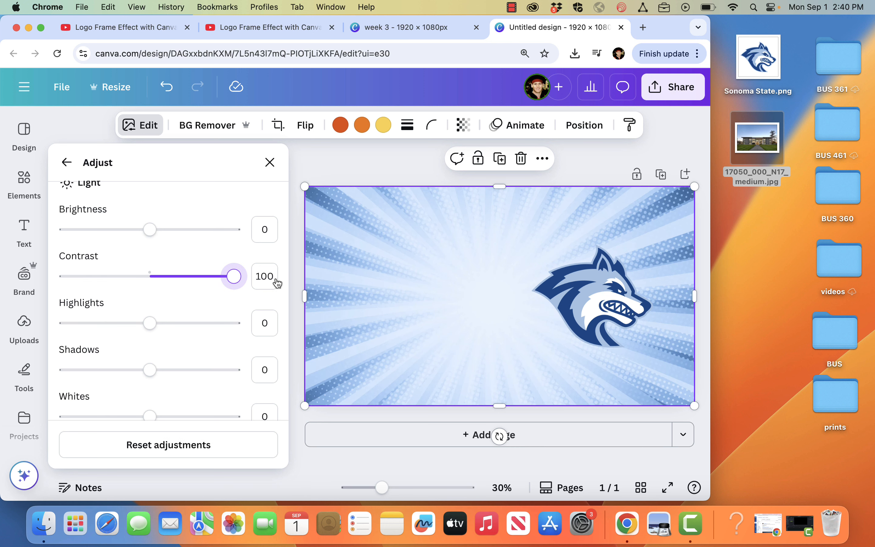
pyautogui.moveTo(233, 277); pyautogui.dragTo(287, 285)
pyautogui.moveTo(154, 229)
pyautogui.mouseDown()
pyautogui.moveTo(235, 230)
pyautogui.moveTo(101, 229)
pyautogui.moveTo(155, 243)
pyautogui.mouseUp()
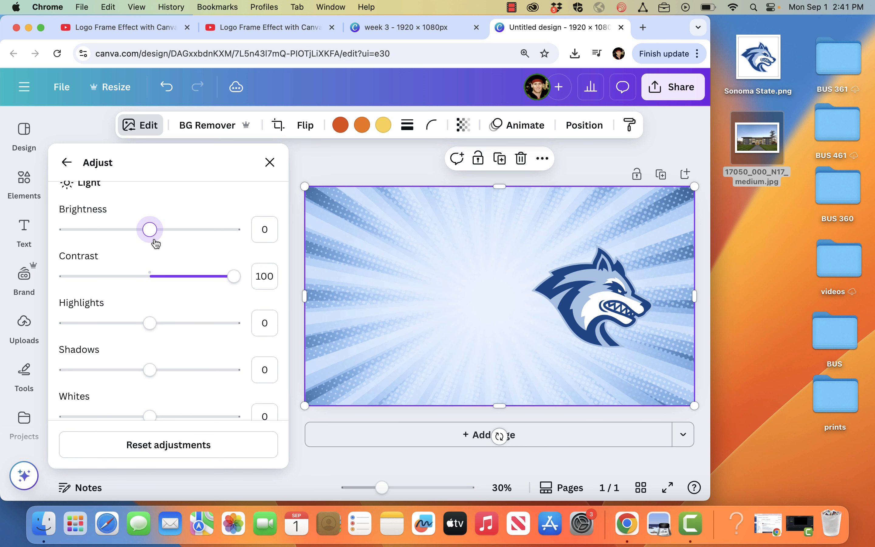
pyautogui.moveTo(150, 322); pyautogui.dragTo(98, 330)
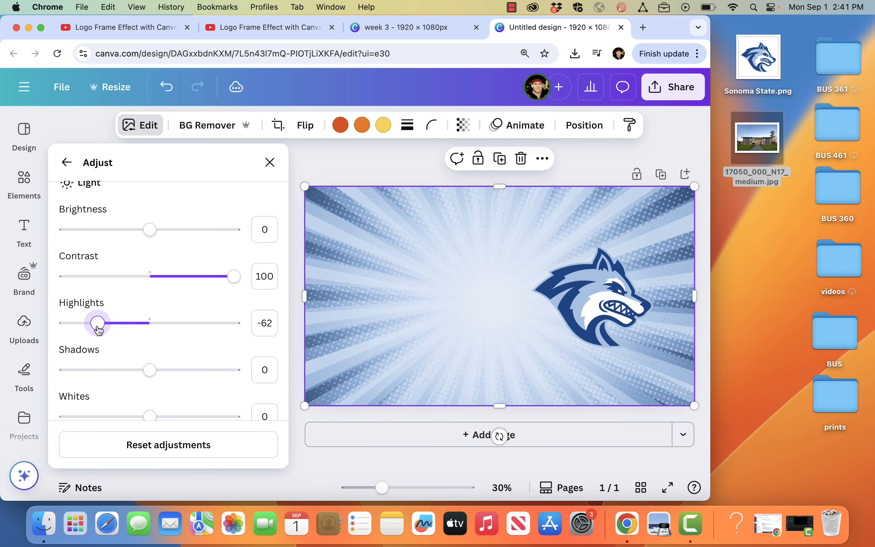
pyautogui.moveTo(150, 369); pyautogui.dragTo(88, 370)
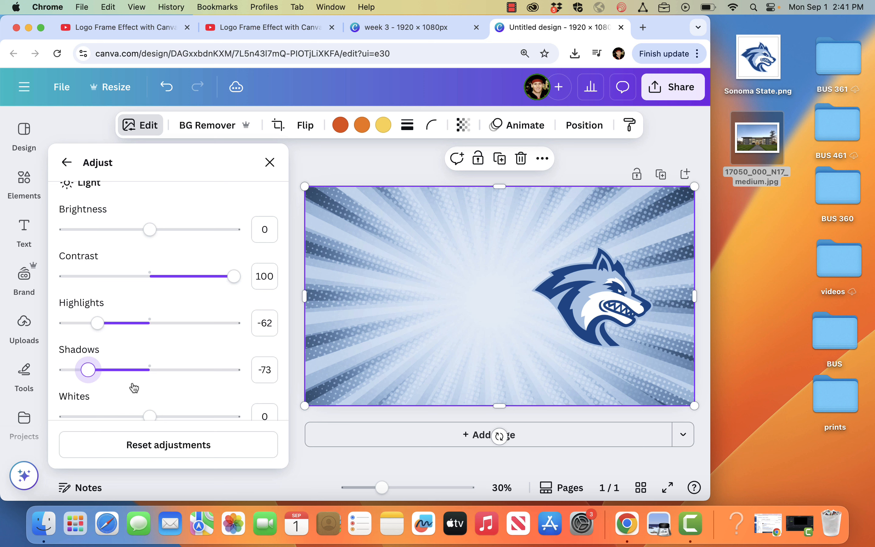
# Step: Set the starburst background's whites to 13 and blacks to 69
pyautogui.scroll(-2, 134, 389)
pyautogui.moveTo(155, 393); pyautogui.dragTo(211, 393)
pyautogui.scroll(-3, 162, 393)
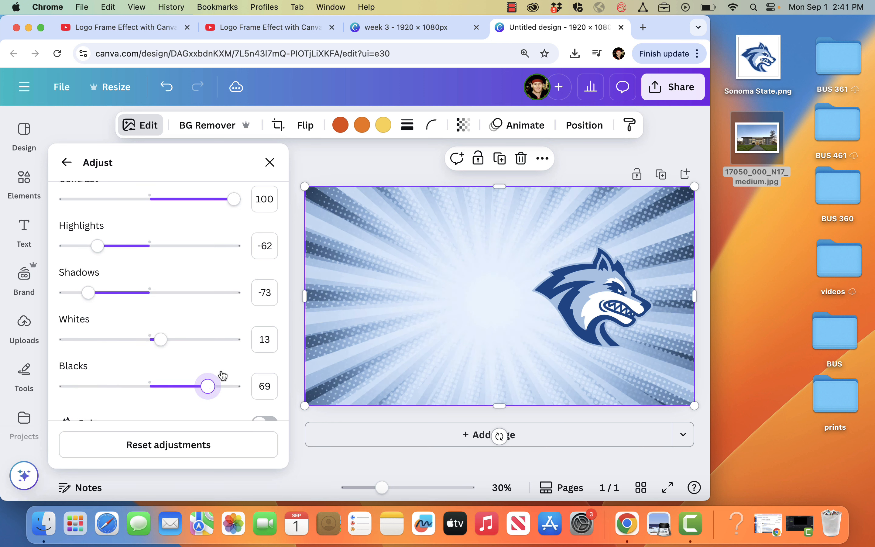
# Step: Set the starburst background's sharpness to 80 and clarity to 14, and close the image adjustments
pyautogui.scroll(-5, 220, 371)
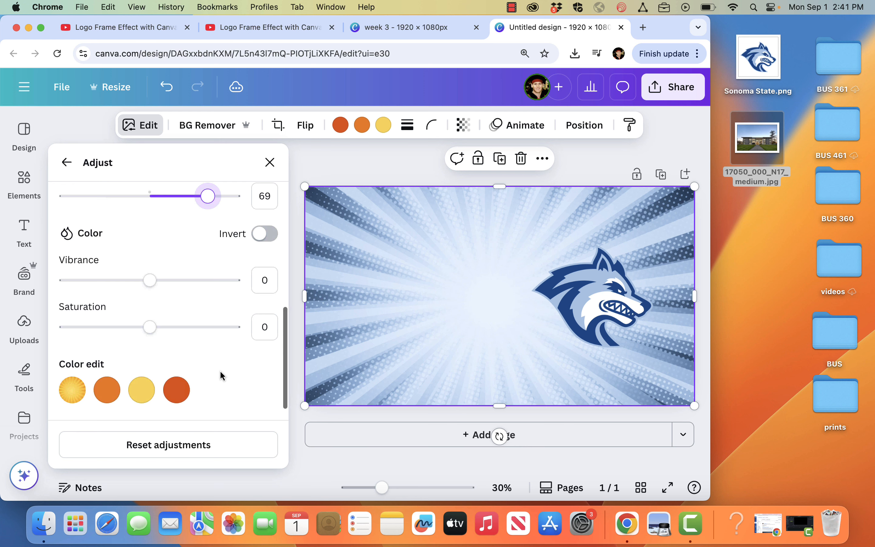
pyautogui.scroll(-5, 220, 370)
pyautogui.scroll(-2, 222, 375)
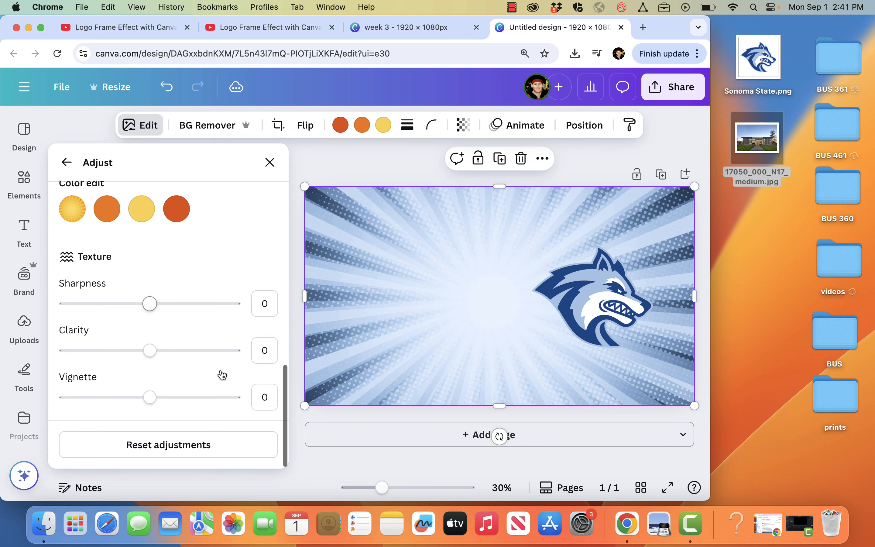
pyautogui.moveTo(152, 307); pyautogui.dragTo(218, 316)
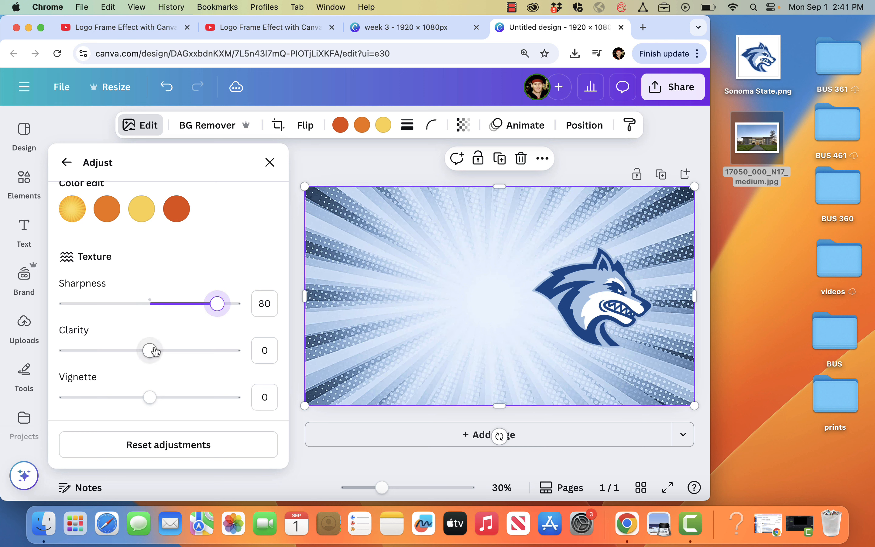
pyautogui.moveTo(150, 351)
pyautogui.mouseDown()
pyautogui.moveTo(231, 351)
pyautogui.moveTo(138, 351)
pyautogui.moveTo(162, 350)
pyautogui.mouseUp()
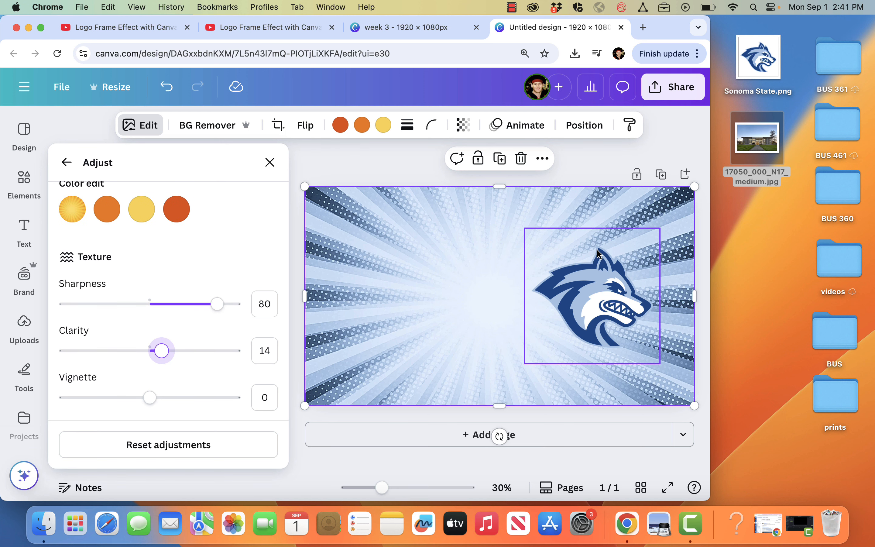
pyautogui.click(340, 160)
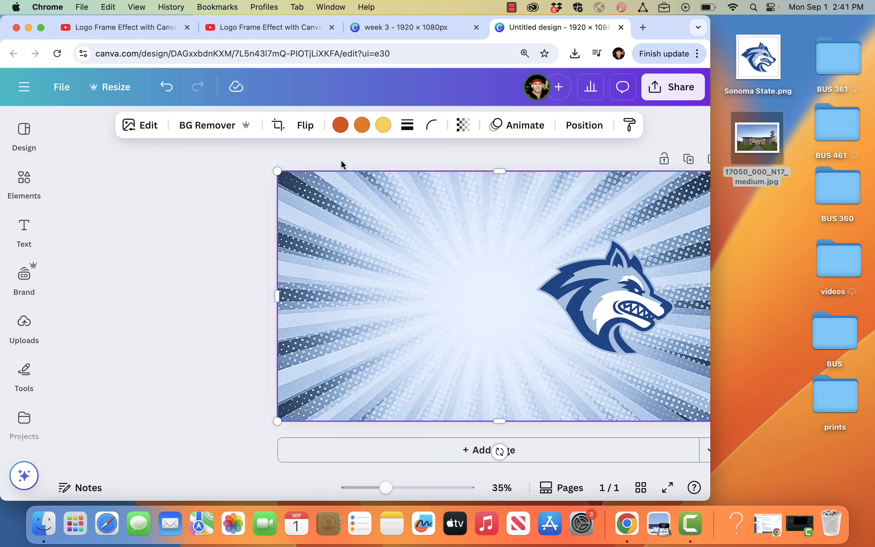
# Step: Search the photo elements for "radial gradient" and browse the results for alternative backgrounds
pyautogui.moveTo(23, 177)
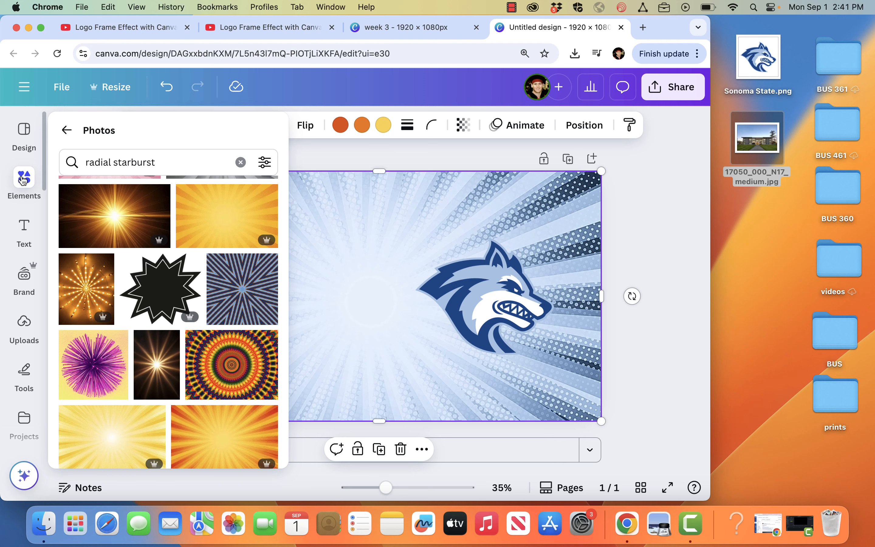
pyautogui.doubleClick(141, 162)
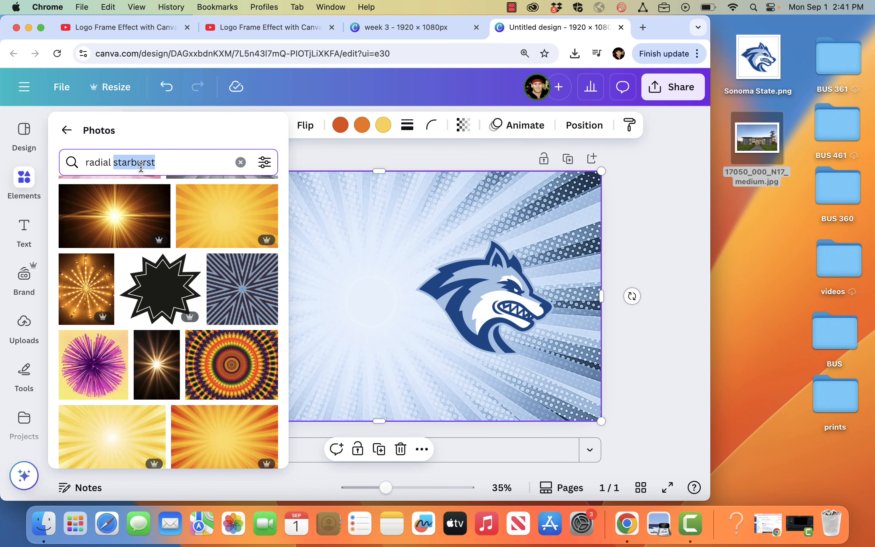
pyautogui.write('f')
pyautogui.press('BackSpace')
pyautogui.write('gradient')
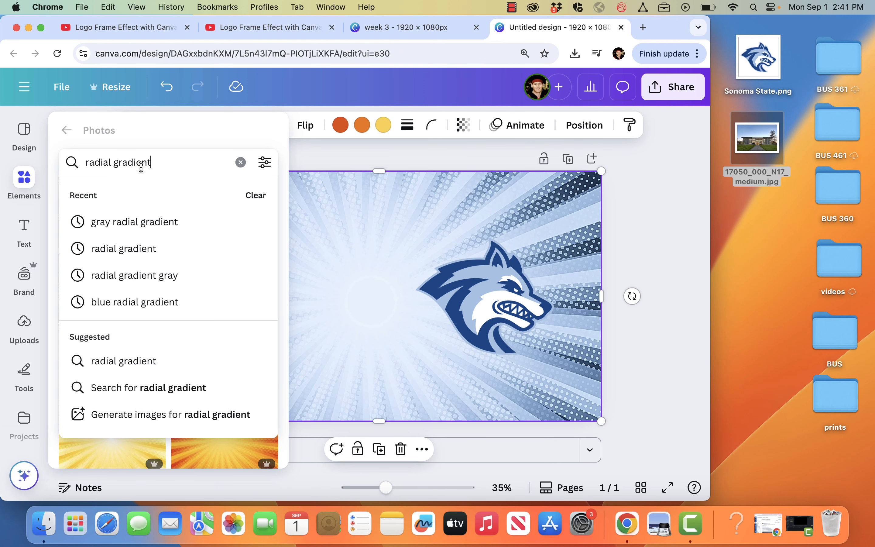
pyautogui.press('Return')
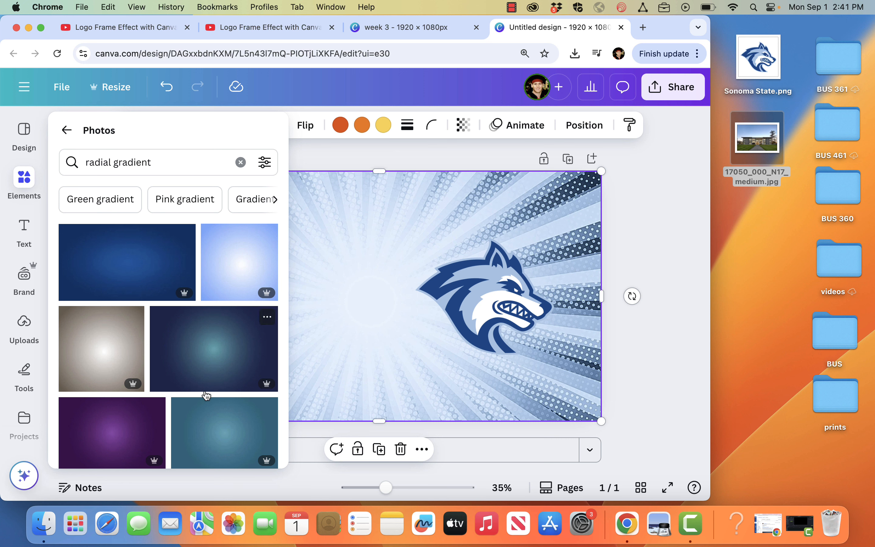
pyautogui.scroll(-3, 135, 404)
pyautogui.scroll(-3, 135, 404)
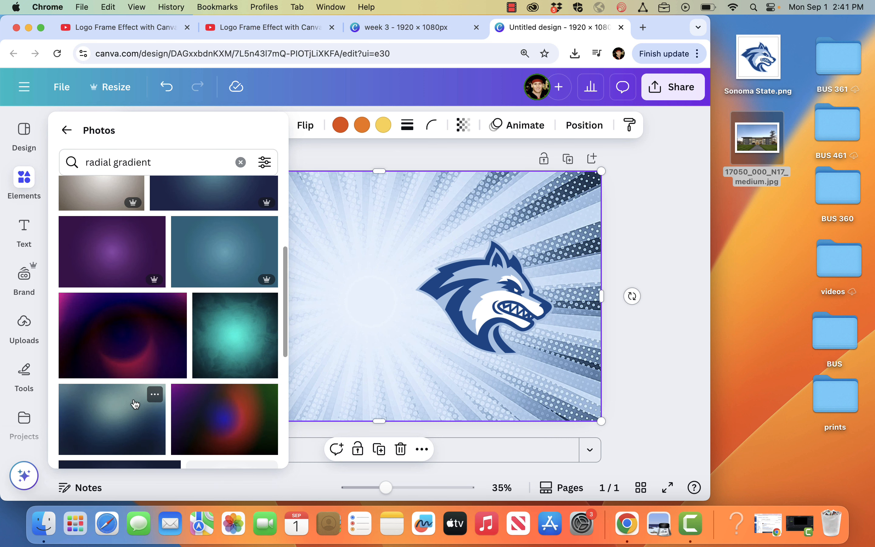
pyautogui.scroll(-10, 149, 264)
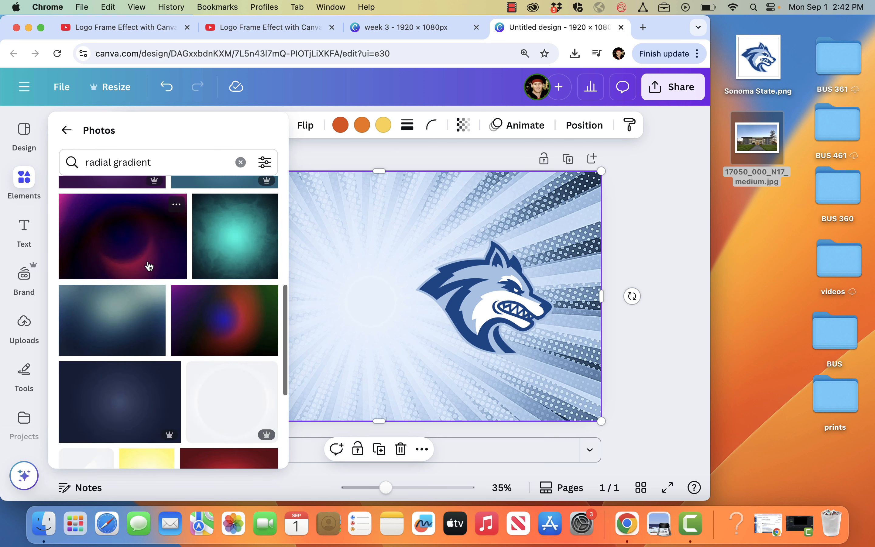
pyautogui.scroll(-4, 149, 266)
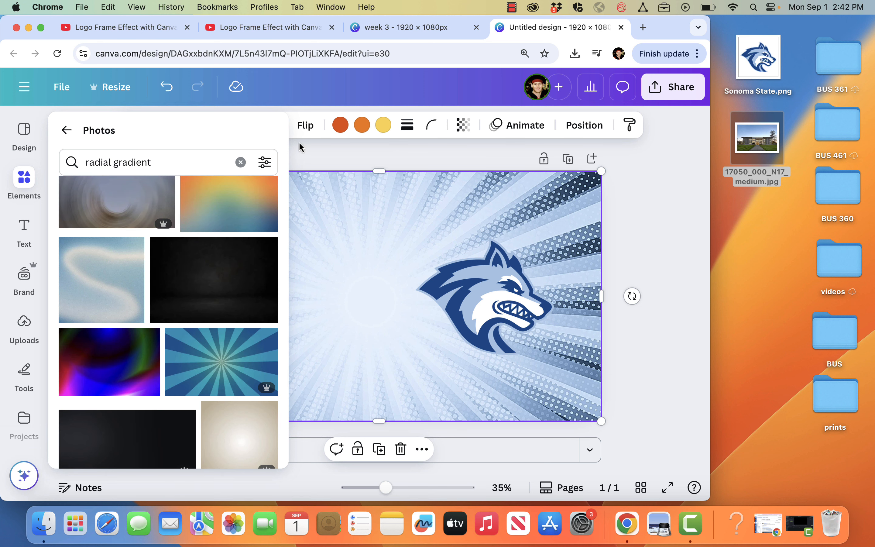
pyautogui.click(60, 134)
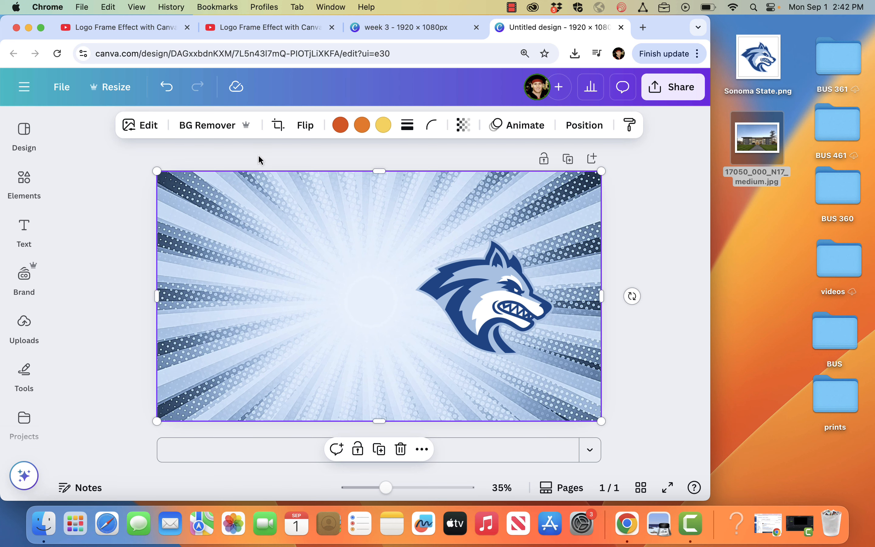
# Step: Check the Fall 2025 logo frame example in the open YouTube video and return to the untitled Canva design
pyautogui.click(283, 27)
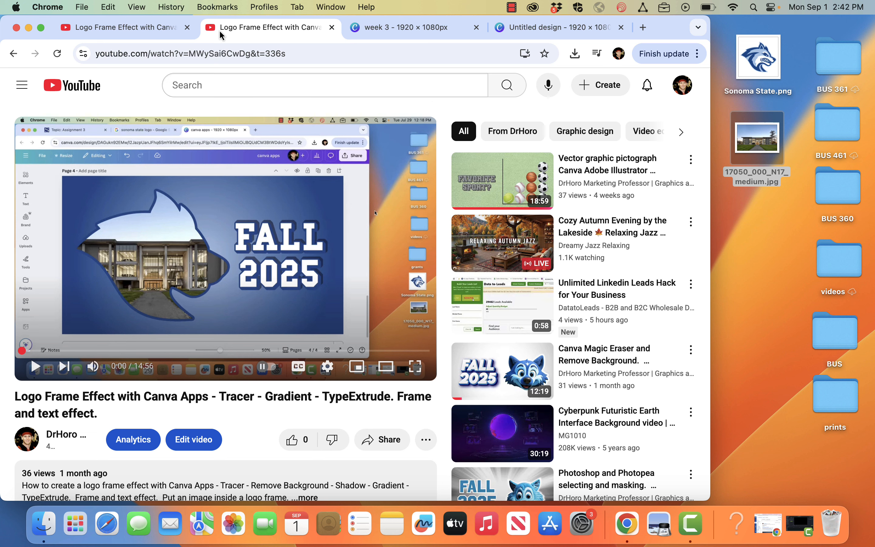
pyautogui.click(542, 29)
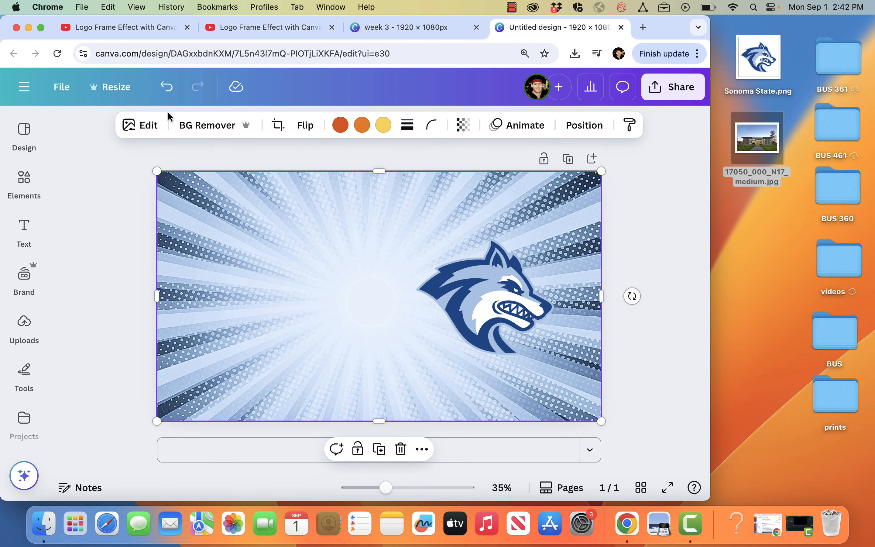
# Step: Deselect the background and rename the design as "week 3 demo"
pyautogui.click(80, 129)
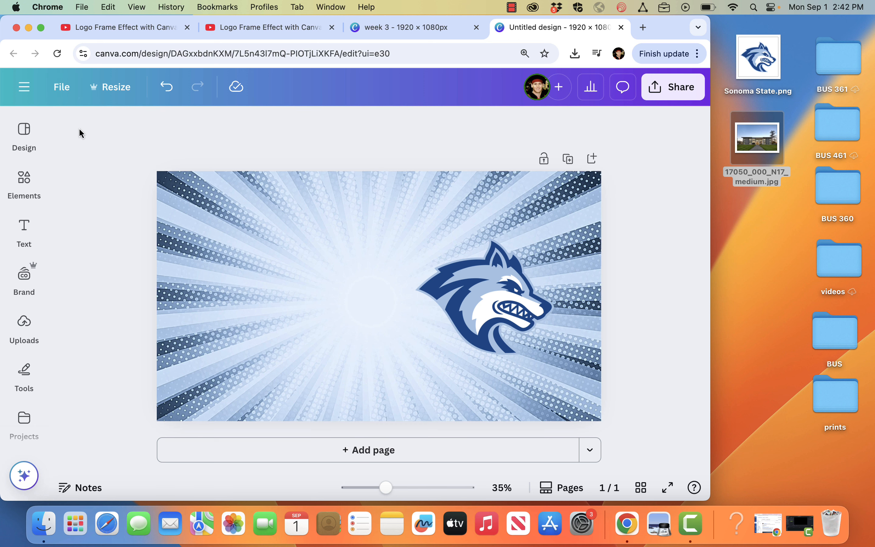
pyautogui.click(65, 83)
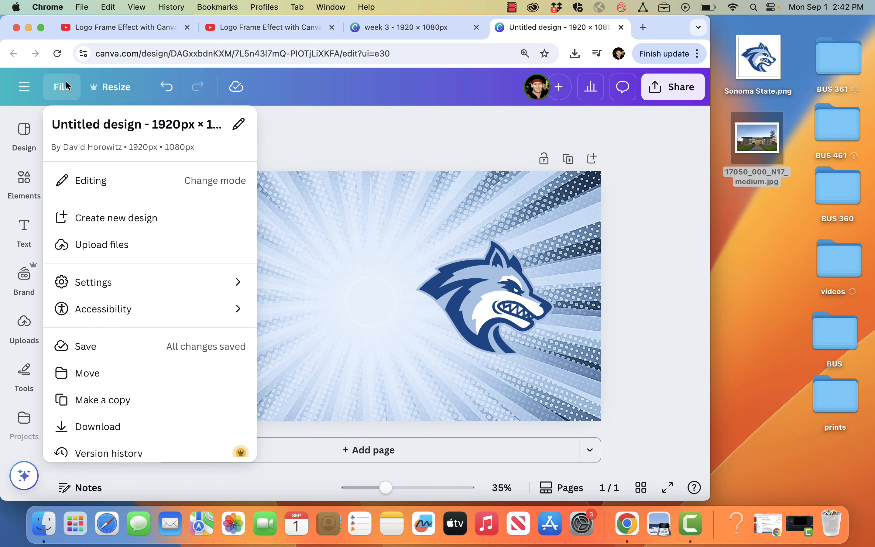
pyautogui.click(96, 121)
pyautogui.press('BackSpace')
pyautogui.write('wee')
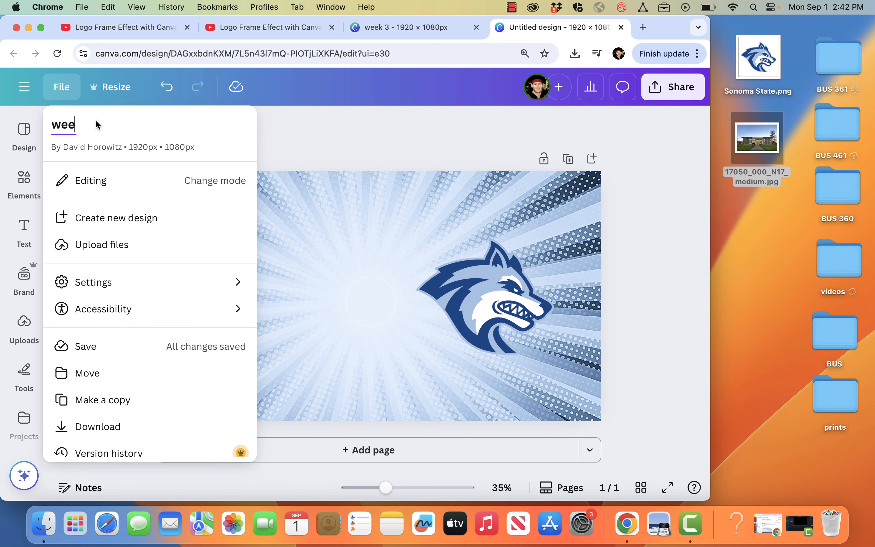
pyautogui.write('k 3 demo')
pyautogui.click(340, 154)
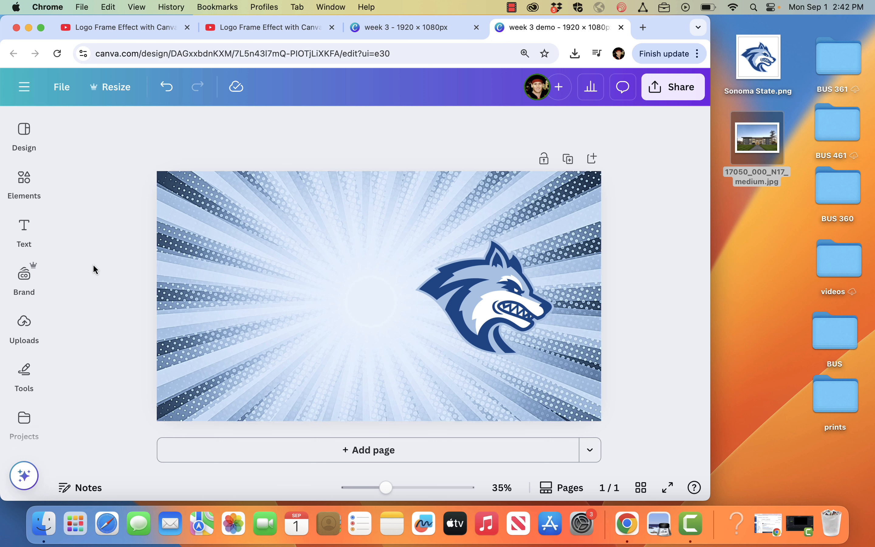
# Step: Browse the Canva apps to the Text styling category and open the Text Studio Maker app
pyautogui.click(32, 241)
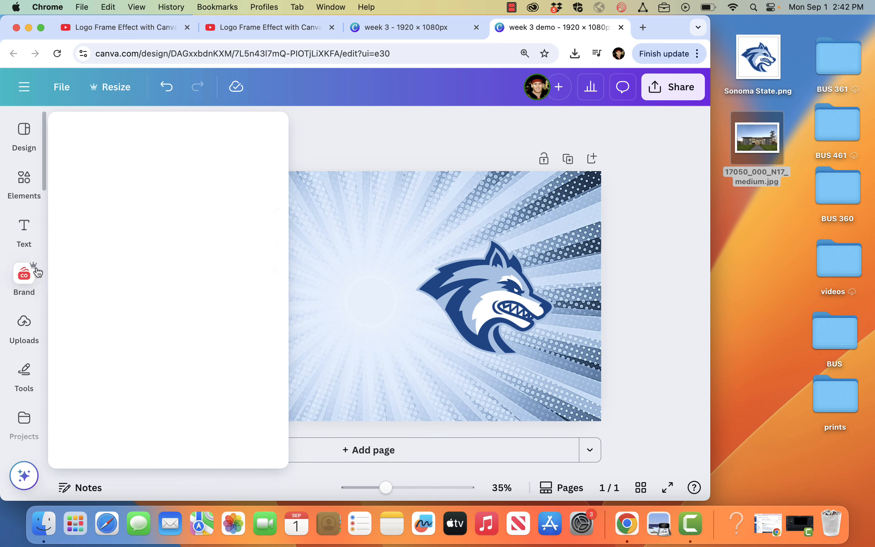
pyautogui.scroll(-2, 30, 426)
pyautogui.scroll(-2, 30, 423)
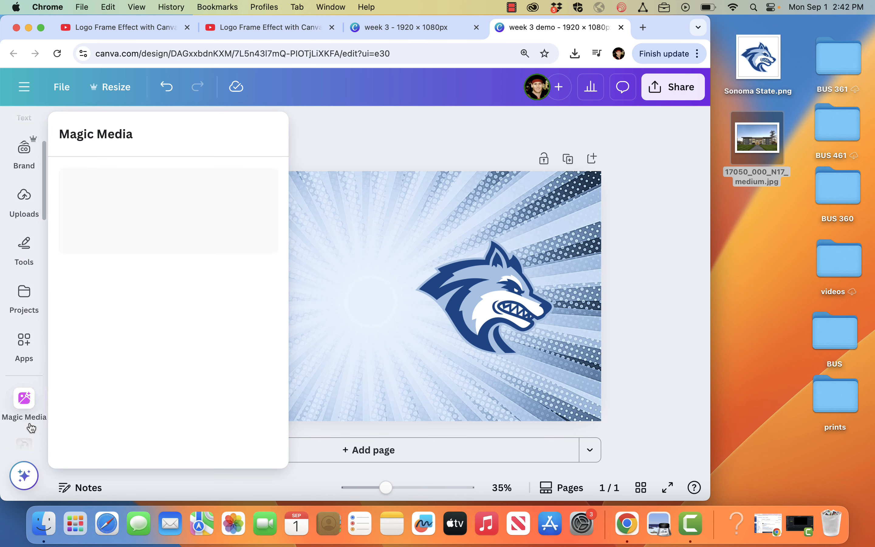
pyautogui.click(30, 321)
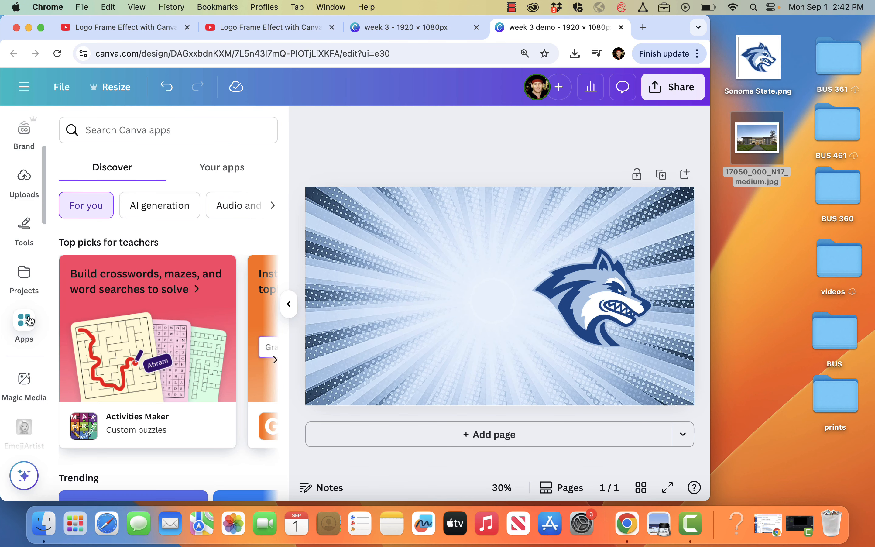
pyautogui.click(273, 206)
pyautogui.click(273, 206)
pyautogui.click(273, 206)
pyautogui.click(273, 206)
pyautogui.click(273, 207)
pyautogui.click(114, 210)
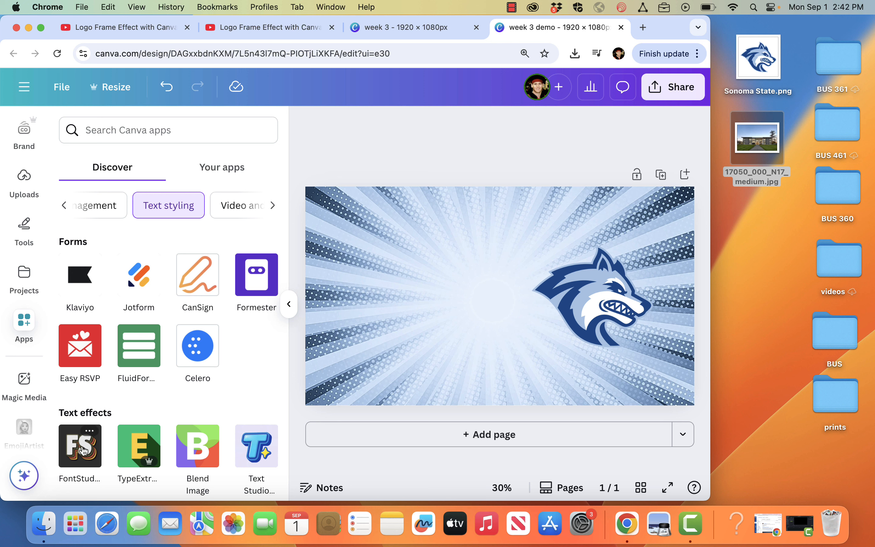
pyautogui.scroll(-3, 150, 400)
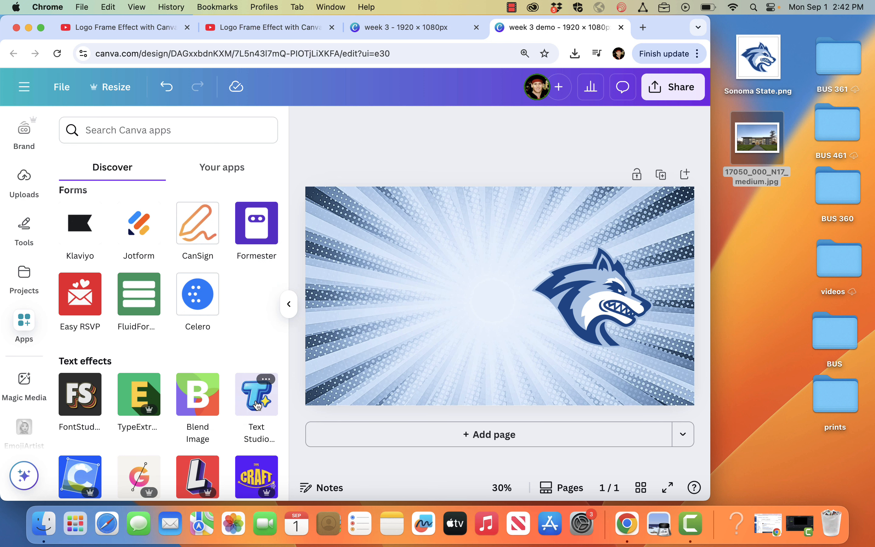
pyautogui.click(257, 404)
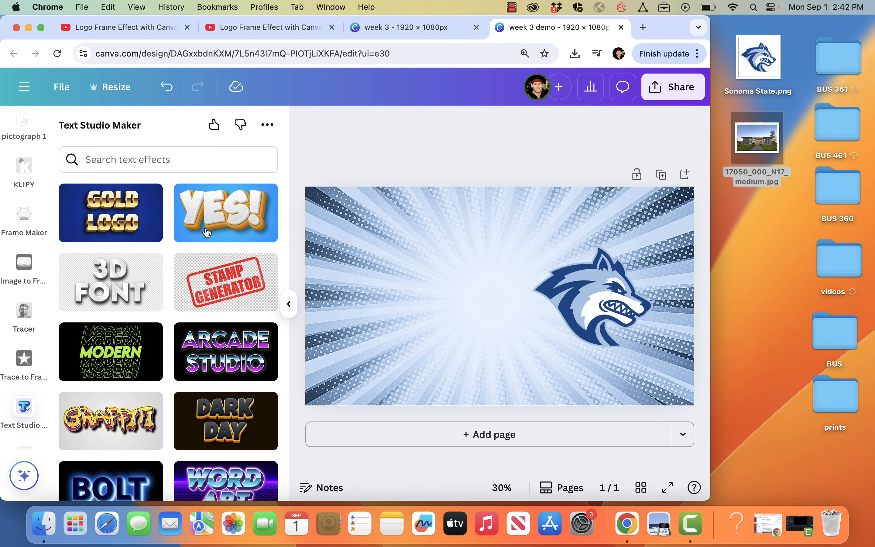
# Step: Search the Text Studio Maker effects for "blue", look through the results and clear the search
pyautogui.click(148, 160)
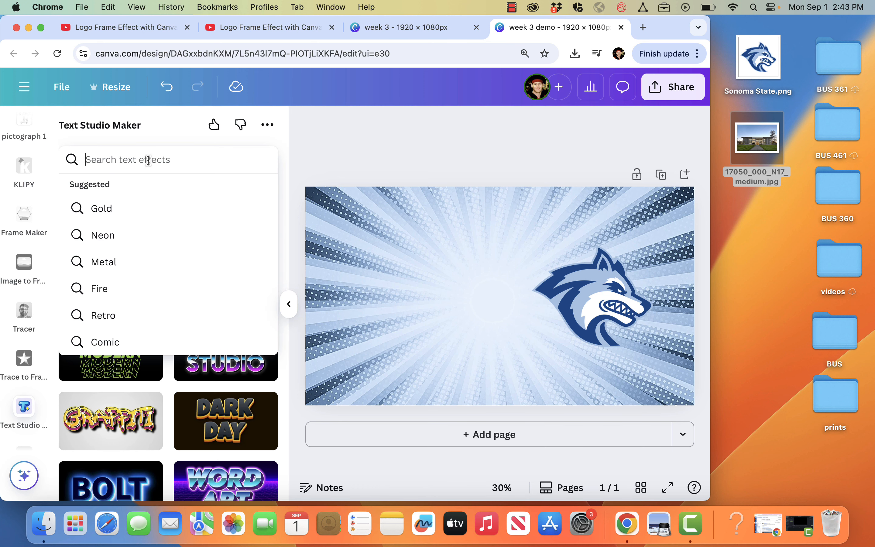
pyautogui.write('blue')
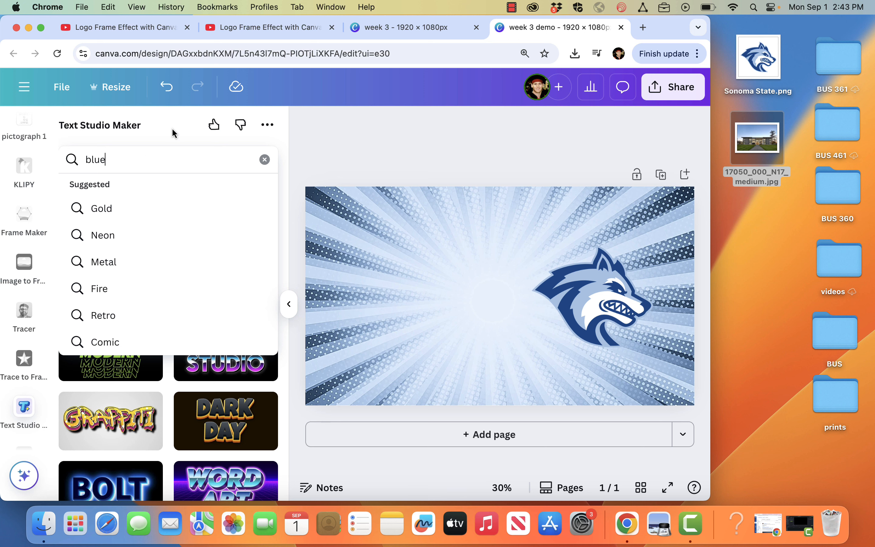
pyautogui.click(172, 128)
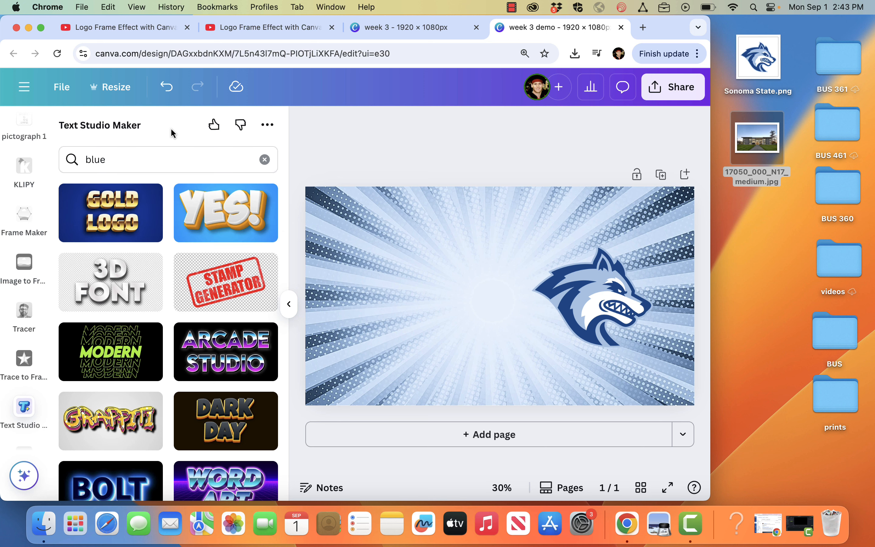
pyautogui.click(135, 160)
pyautogui.press('Return')
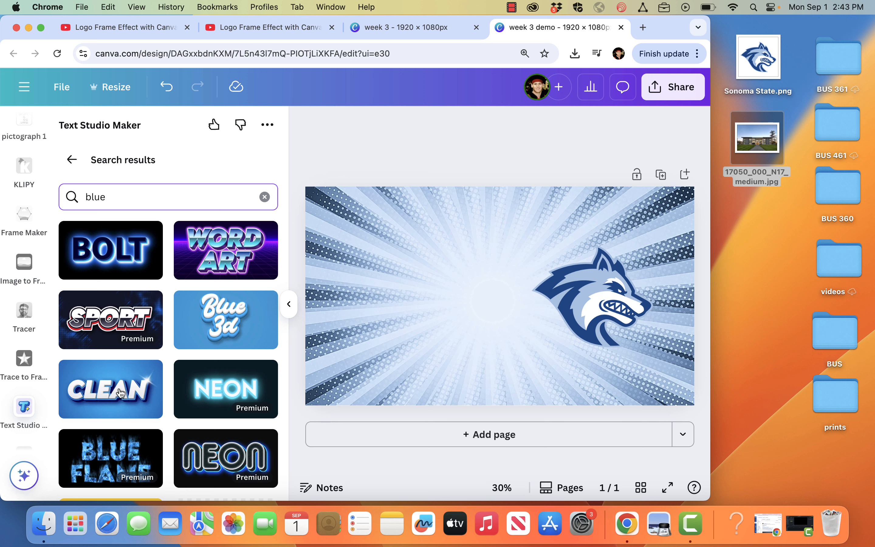
pyautogui.click(264, 197)
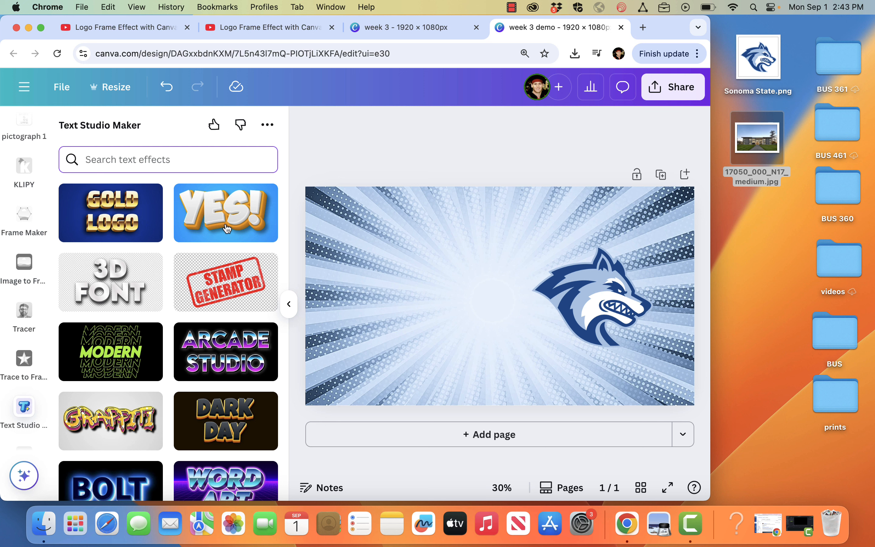
# Step: Choose the Yellow White 3D effect for the Fall 2025 text, with the Varsity Team Bold font and a line height of 1
pyautogui.click(215, 223)
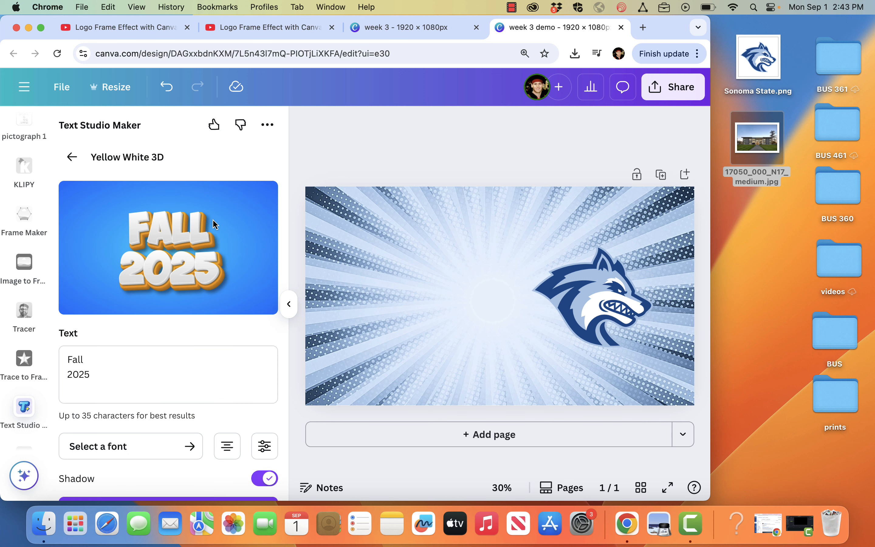
pyautogui.scroll(-2, 119, 402)
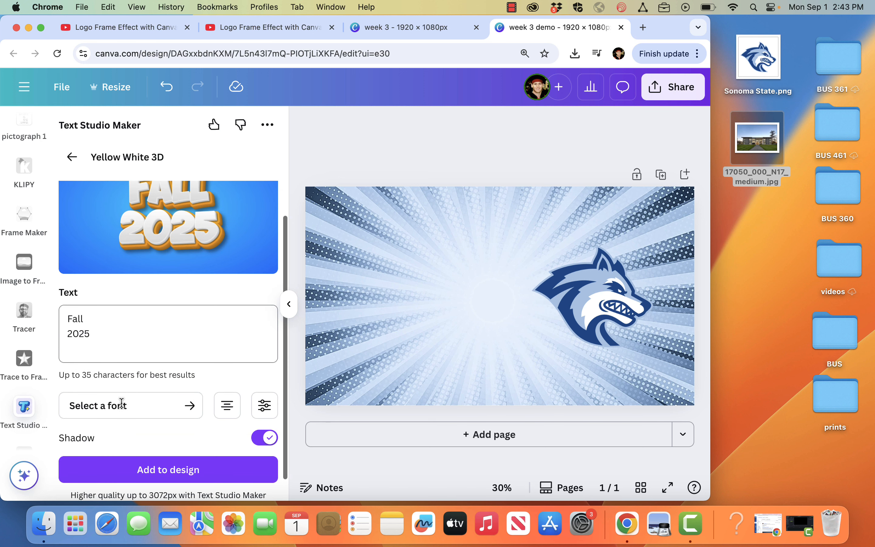
pyautogui.click(187, 411)
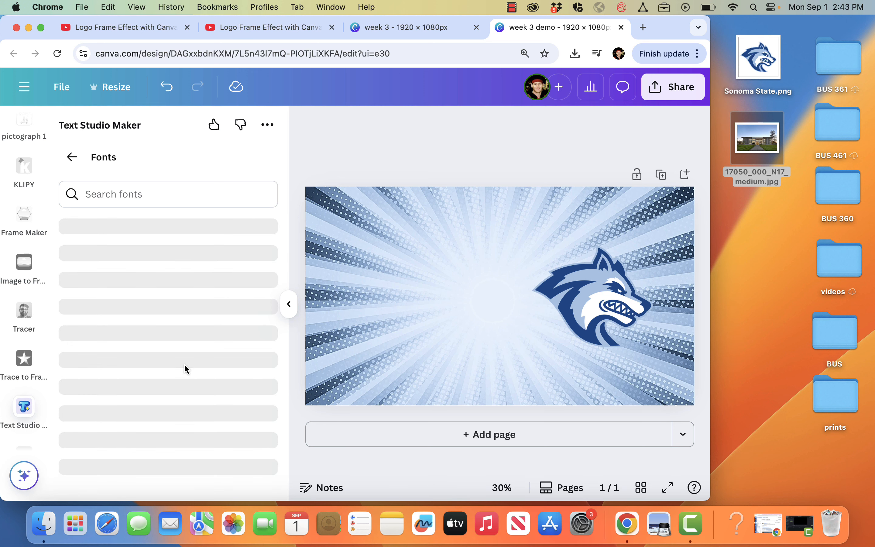
pyautogui.click(144, 194)
pyautogui.write('college')
pyautogui.press('Return')
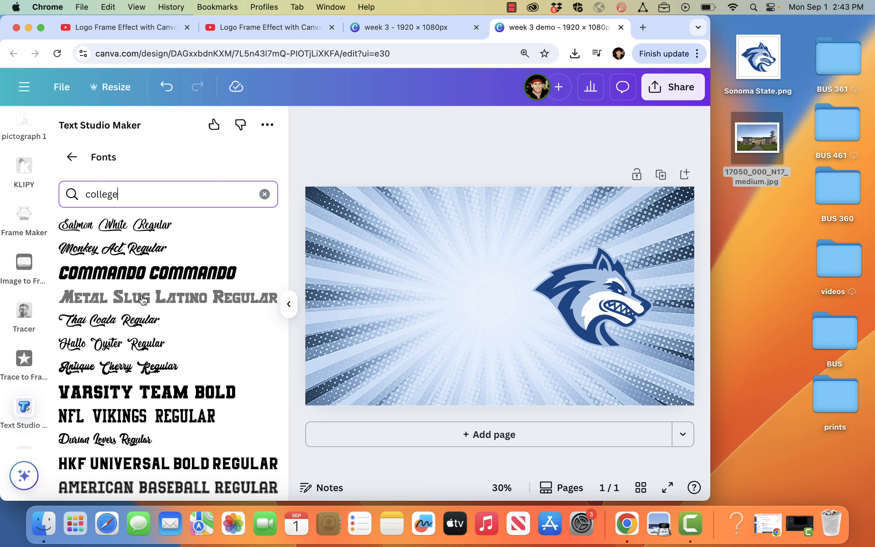
pyautogui.click(137, 398)
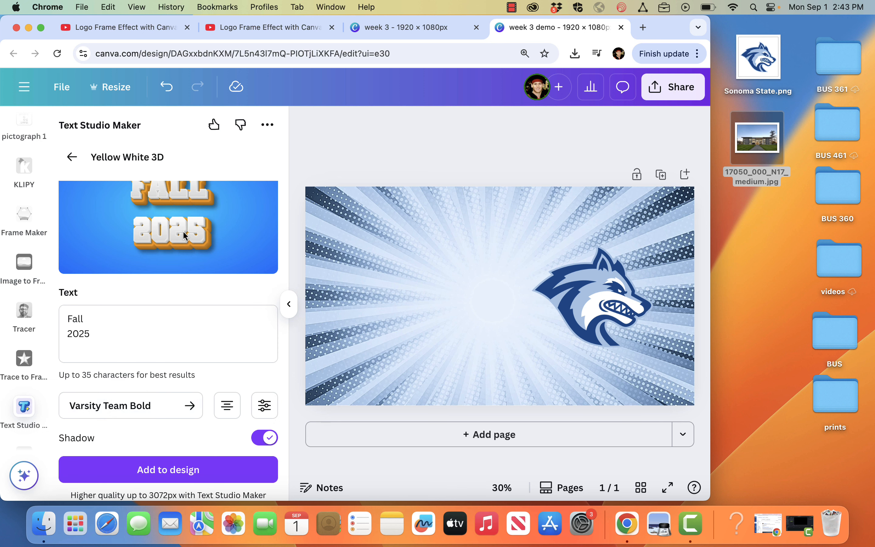
pyautogui.click(266, 413)
pyautogui.moveTo(173, 359); pyautogui.dragTo(165, 360)
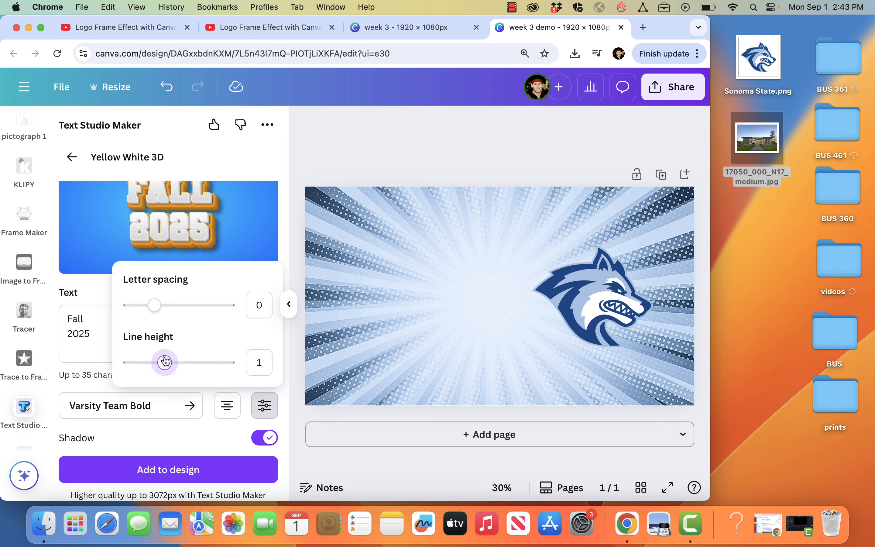
# Step: Add the 3D FALL 2025 text to the design and enlarge it to the full page height beside the wolf logo
pyautogui.click(232, 464)
pyautogui.moveTo(527, 303); pyautogui.dragTo(434, 307)
pyautogui.moveTo(470, 239); pyautogui.dragTo(530, 187)
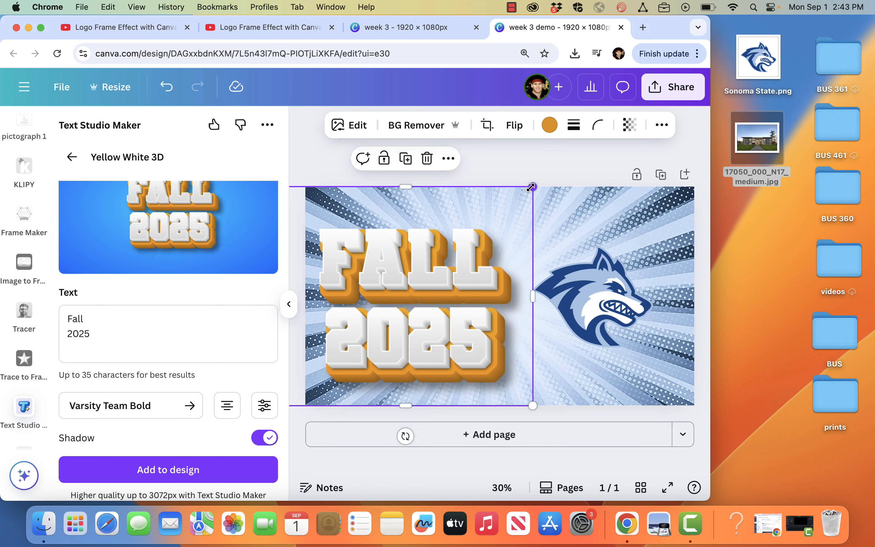
pyautogui.click(506, 174)
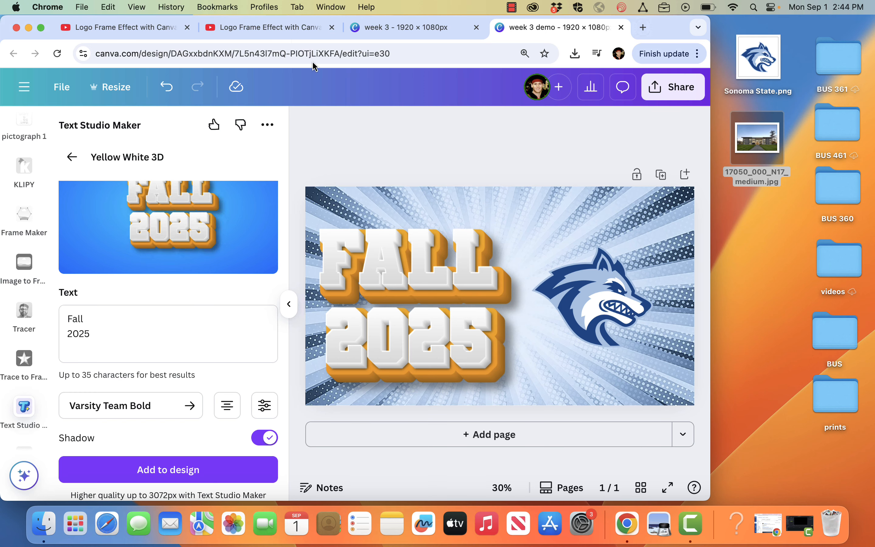
# Step: Check the FALL 2025 text styling in the YouTube example and return to the week 3 demo design in Canva
pyautogui.click(296, 29)
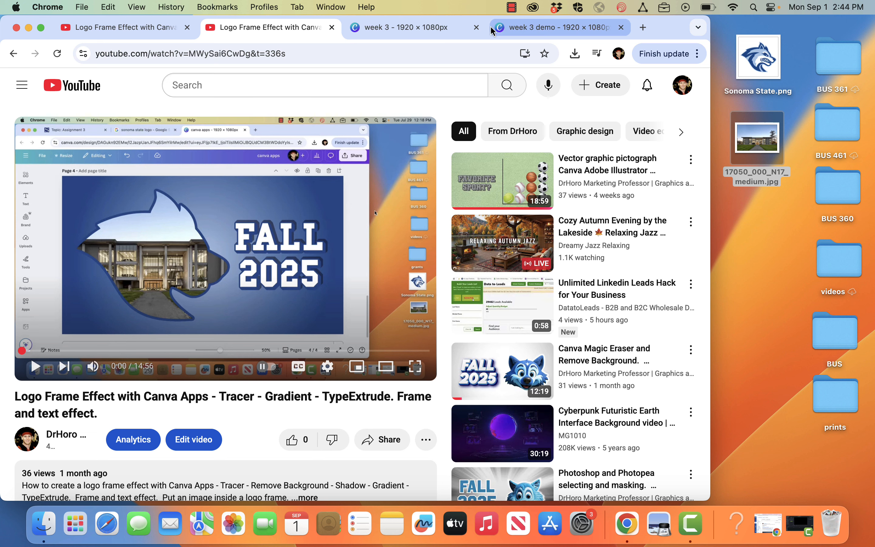
pyautogui.click(546, 29)
# Step: Apply the Custom duotone effect to the FALL 2025 text image
pyautogui.click(501, 330)
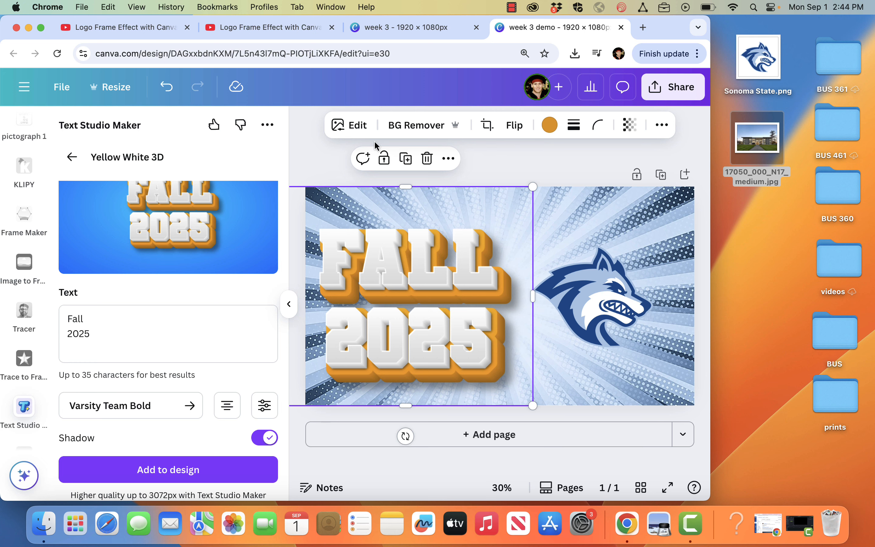
pyautogui.click(289, 303)
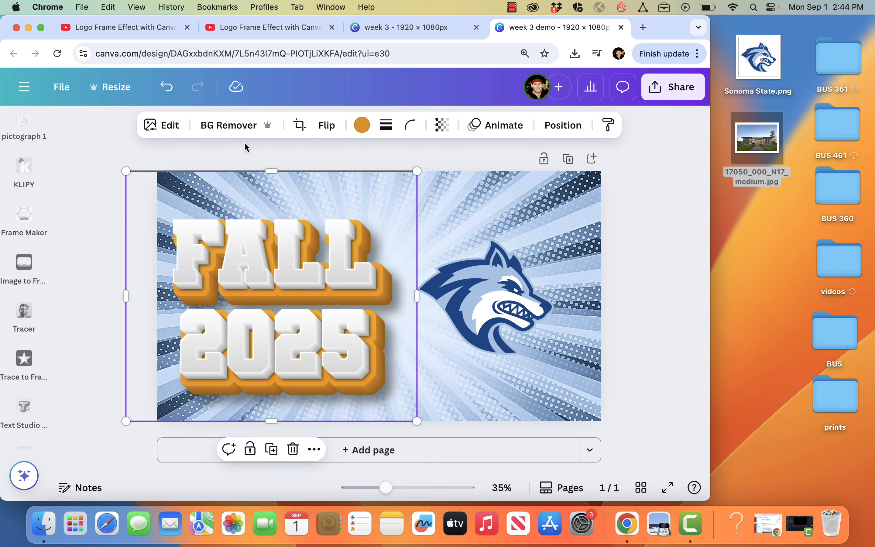
pyautogui.click(176, 126)
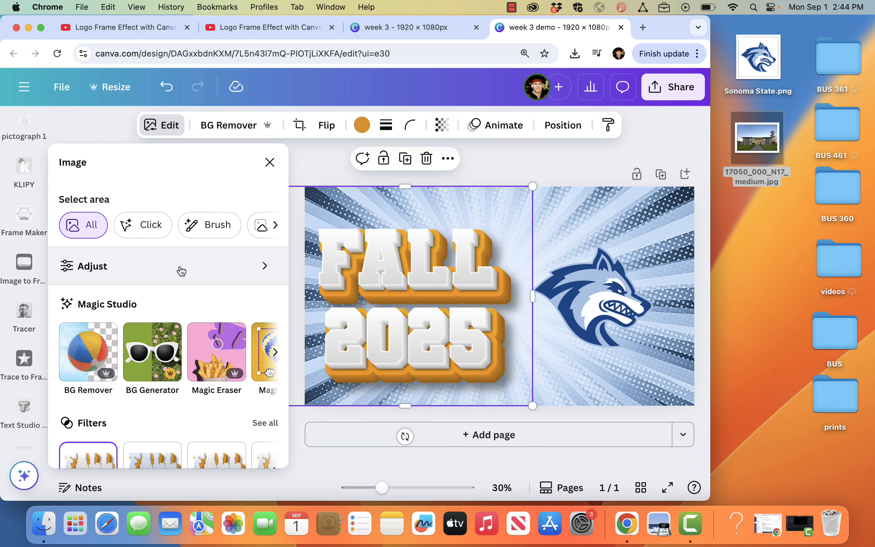
pyautogui.scroll(-5, 180, 271)
pyautogui.scroll(-1, 181, 272)
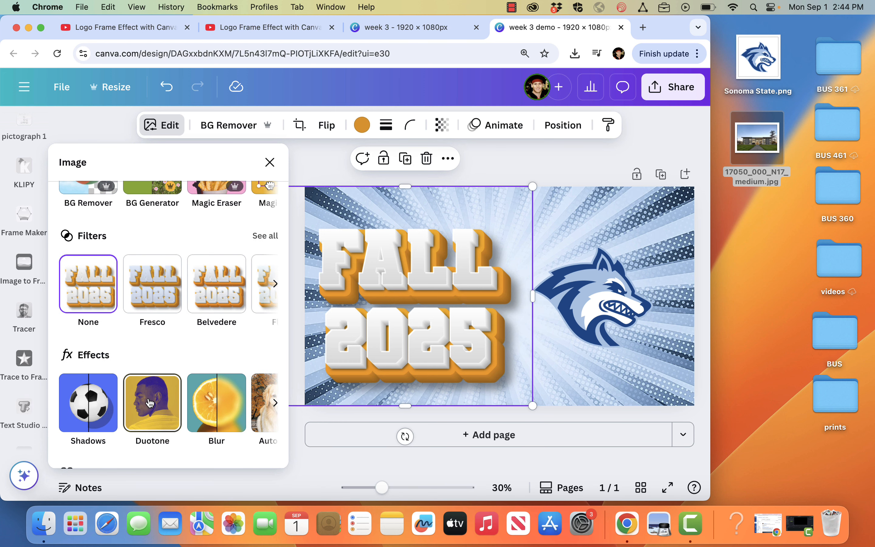
pyautogui.scroll(4, 150, 398)
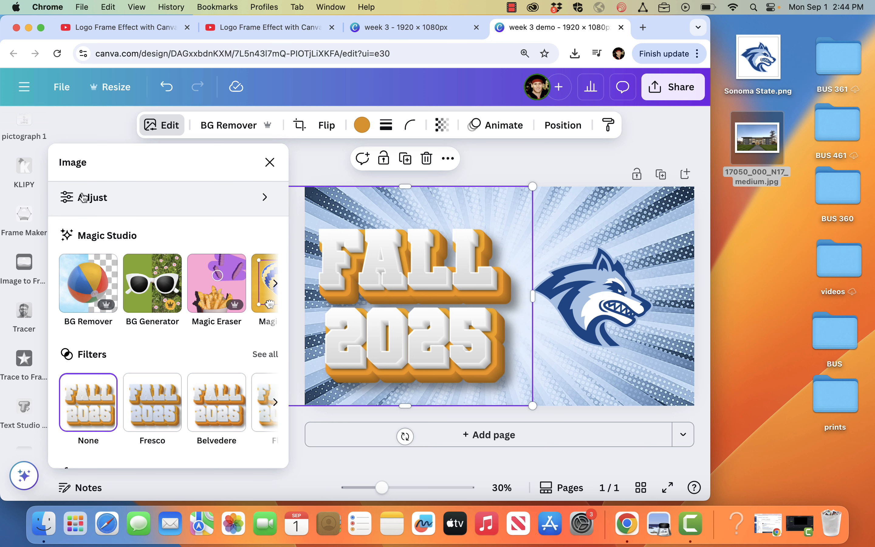
pyautogui.scroll(-3, 147, 352)
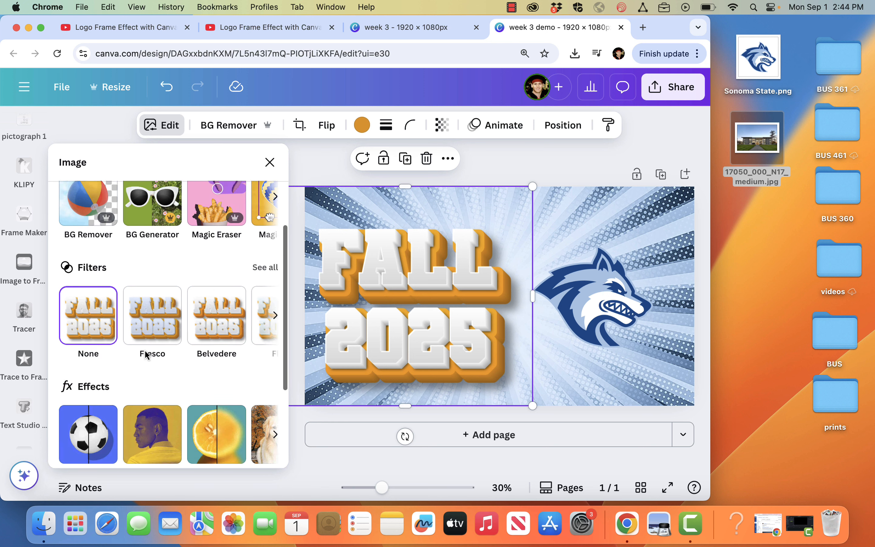
pyautogui.scroll(-2, 146, 354)
pyautogui.click(152, 361)
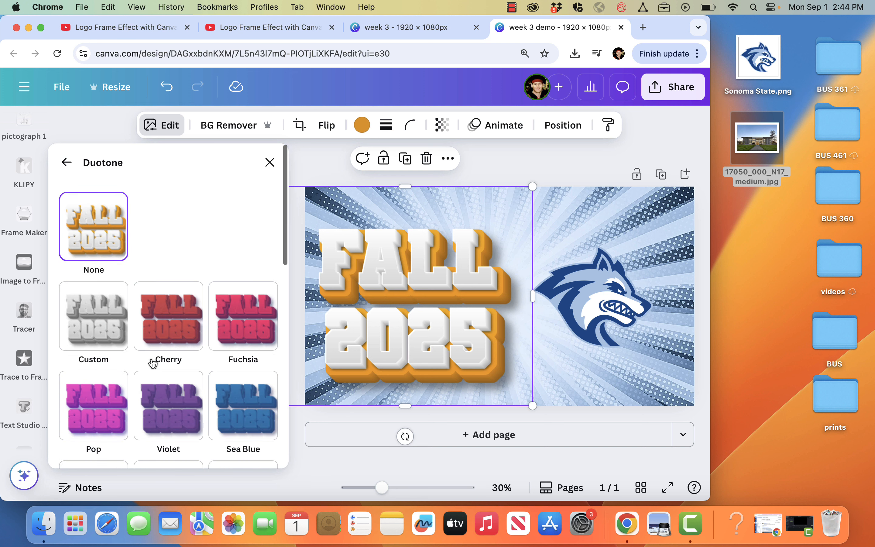
pyautogui.scroll(-2, 158, 380)
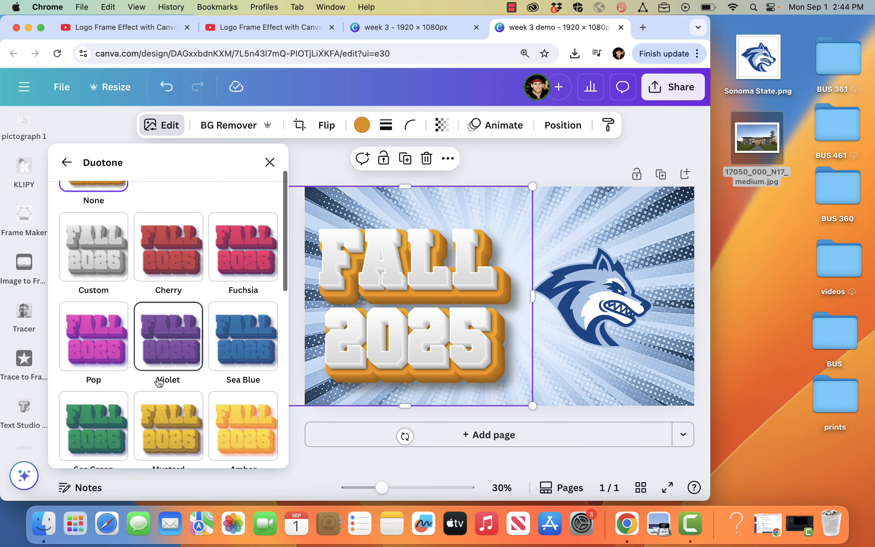
pyautogui.scroll(1, 159, 382)
pyautogui.click(101, 266)
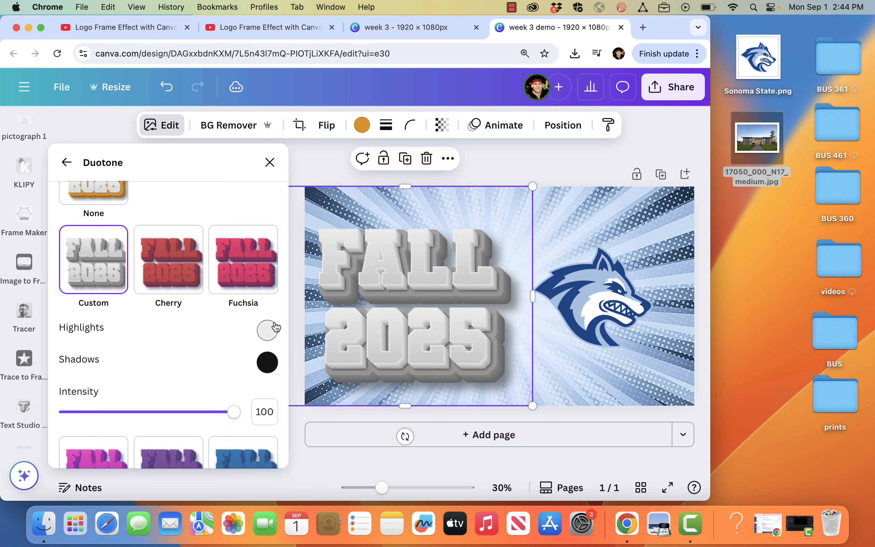
# Step: Set the duotone highlights to the white sampled from the wolf logo and the shadows to its dark blue, #0B4F93
pyautogui.click(268, 329)
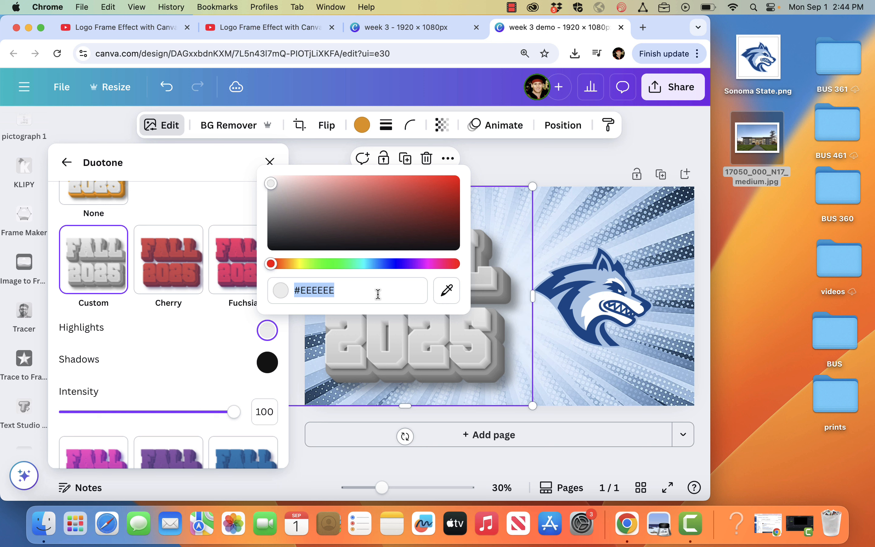
pyautogui.click(446, 291)
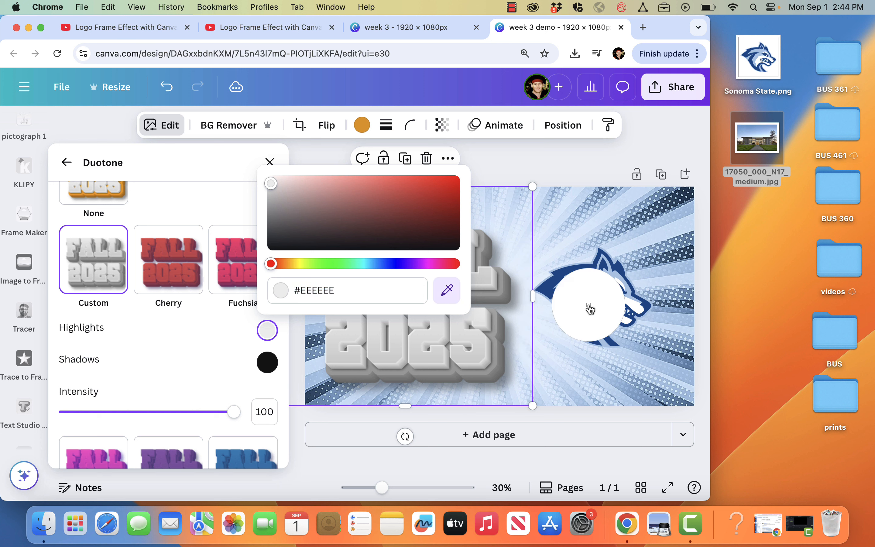
pyautogui.click(590, 308)
pyautogui.click(267, 363)
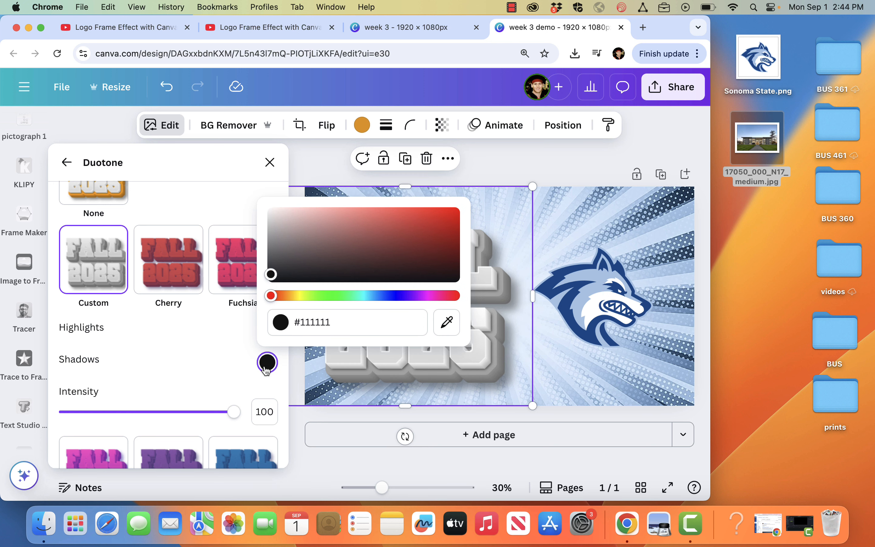
pyautogui.click(446, 322)
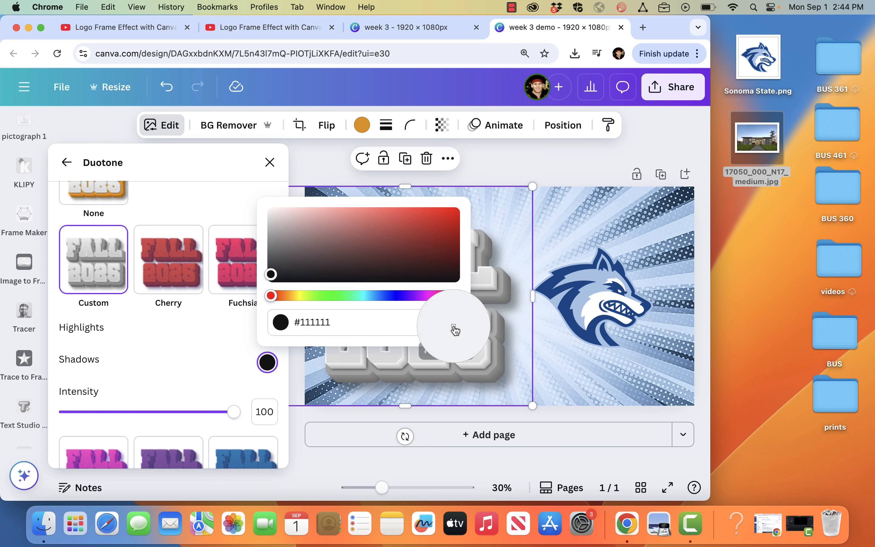
pyautogui.click(576, 288)
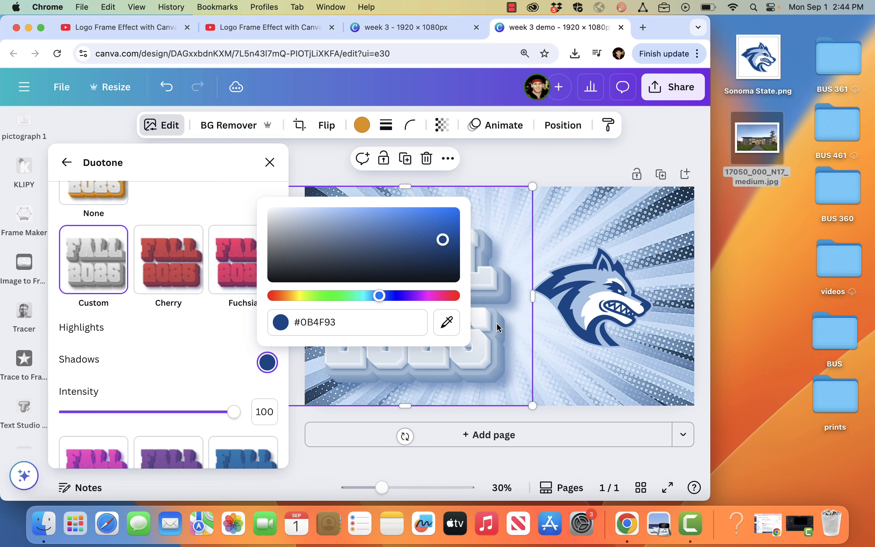
pyautogui.moveTo(234, 412)
pyautogui.mouseDown()
pyautogui.moveTo(172, 411)
pyautogui.moveTo(233, 411)
pyautogui.mouseUp()
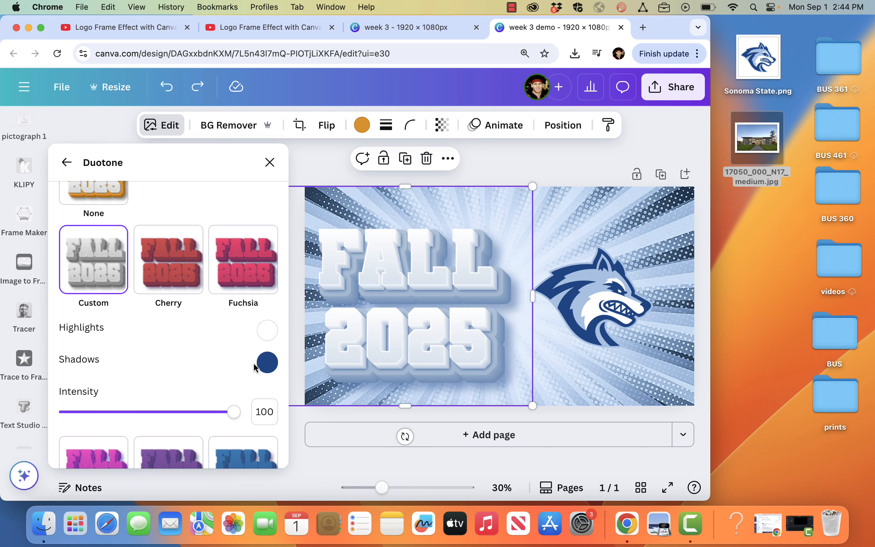
# Step: Undo the duotone changes on the FALL 2025 text image
pyautogui.press('Escape')
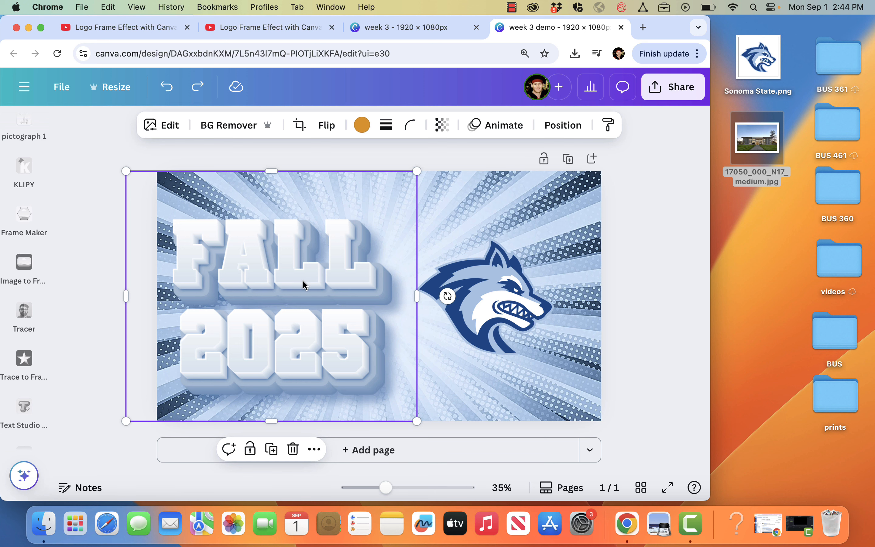
pyautogui.press('super+z')
pyautogui.press('super+z')
pyautogui.press('super+z')
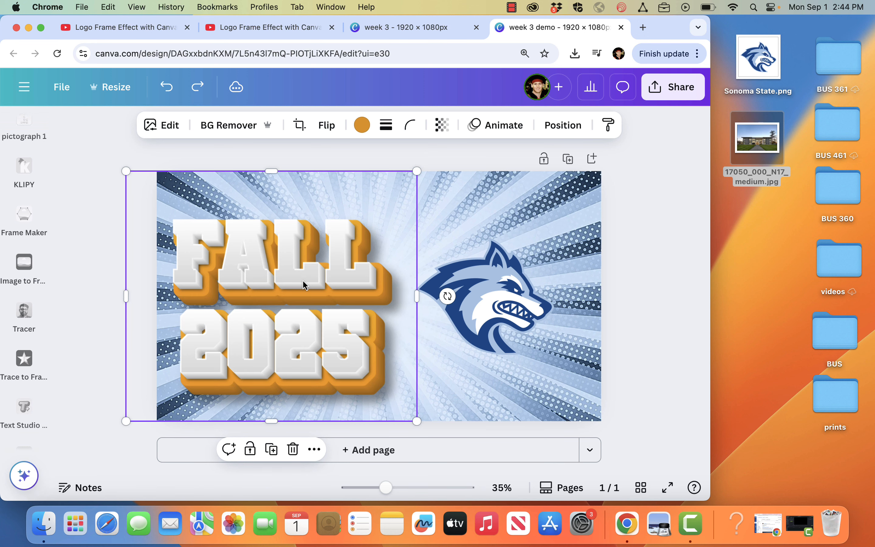
# Step: Examine the color edit options of the FALL 2025 text image and compare them with the wolf logo's photo colors
pyautogui.click(164, 125)
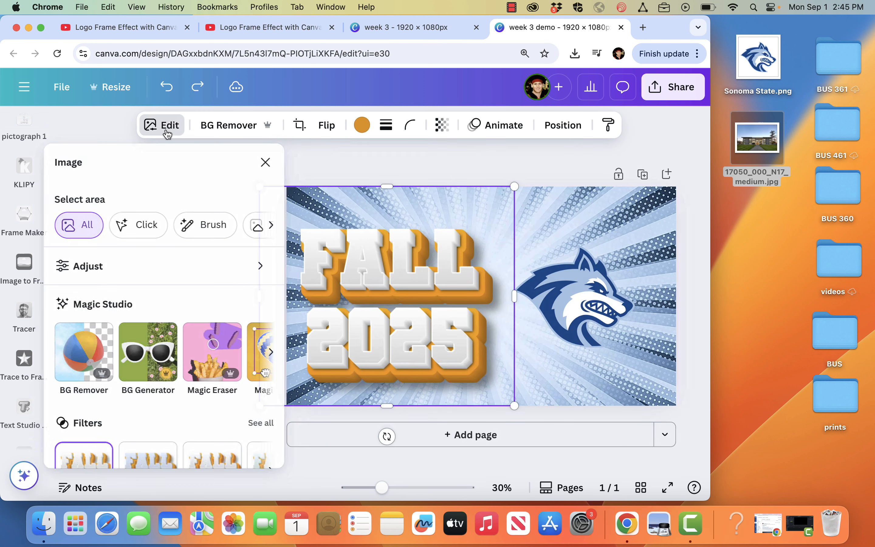
pyautogui.click(87, 266)
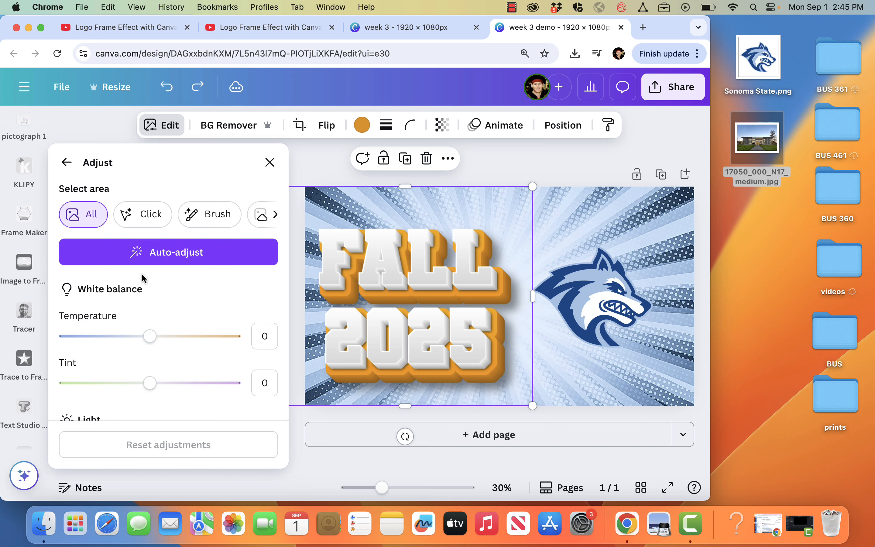
pyautogui.scroll(-6, 164, 369)
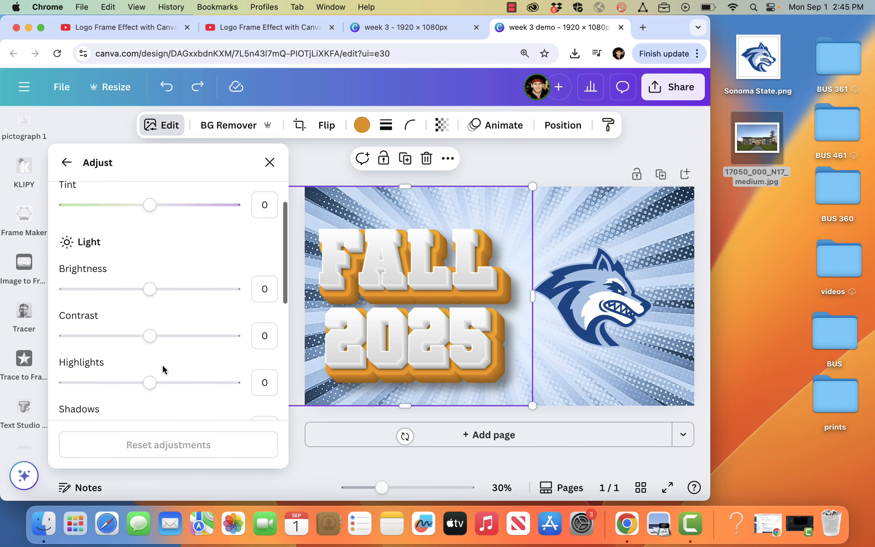
pyautogui.scroll(-5, 164, 369)
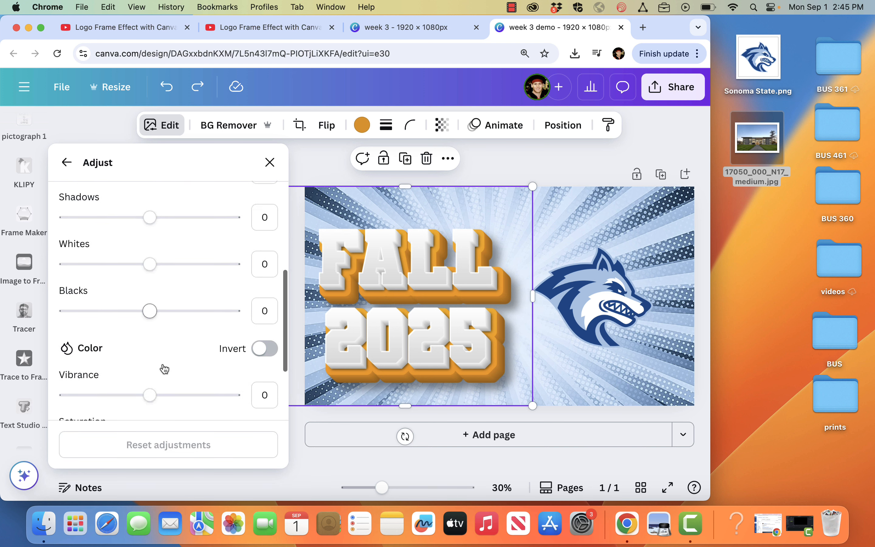
pyautogui.scroll(-3, 164, 369)
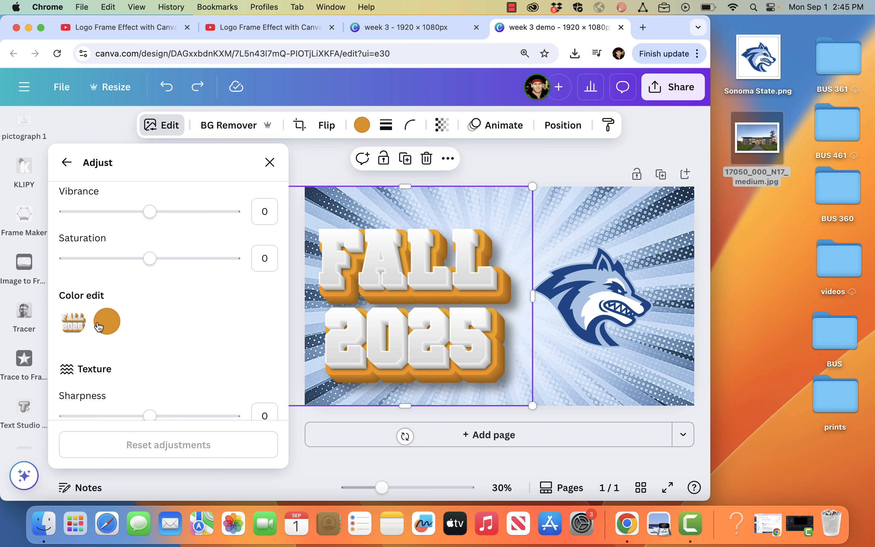
pyautogui.click(112, 326)
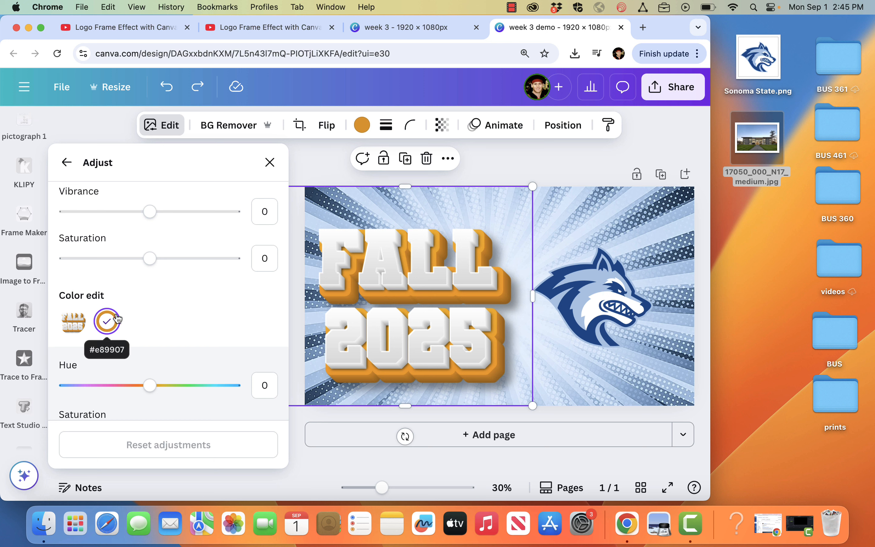
pyautogui.click(586, 317)
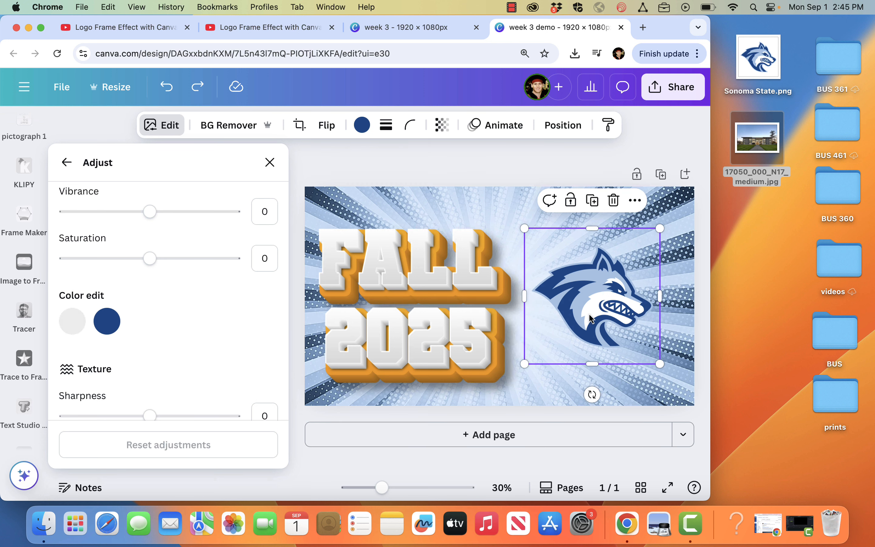
pyautogui.click(362, 125)
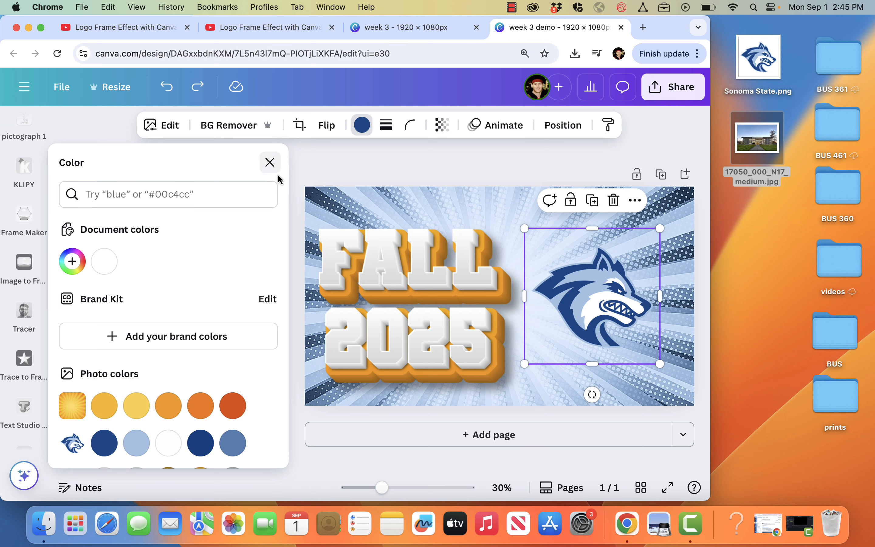
pyautogui.click(270, 162)
# Step: Recolor the orange depth of the FALL 2025 text with the wolf logo's Vivid blue, #0d4f93
pyautogui.click(331, 257)
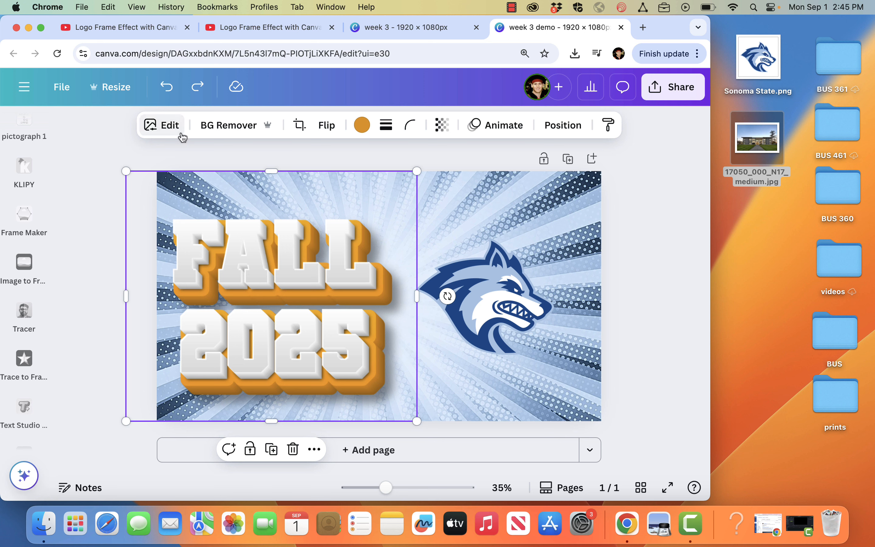
pyautogui.click(362, 127)
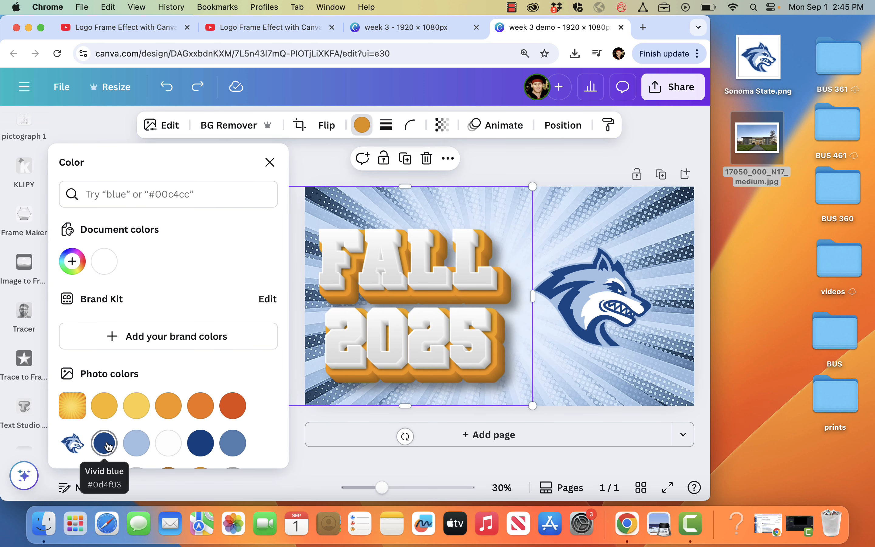
pyautogui.click(106, 444)
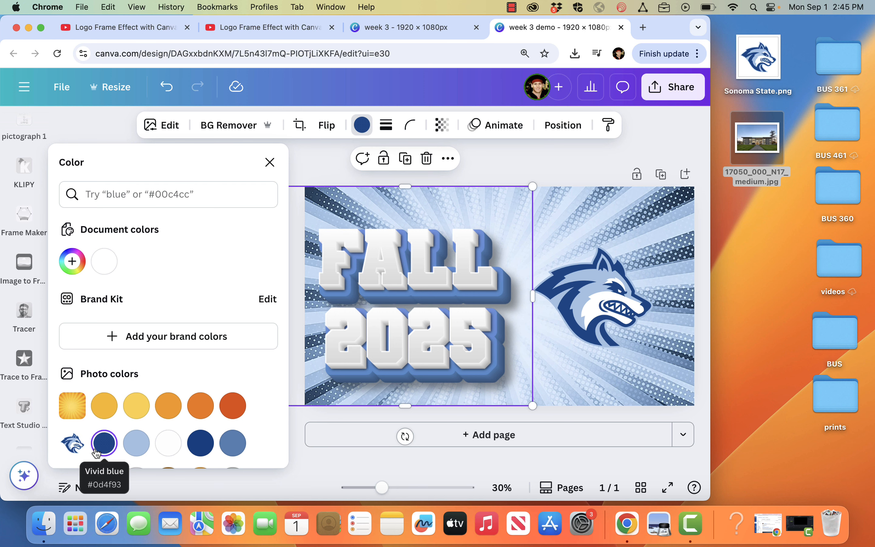
pyautogui.click(270, 162)
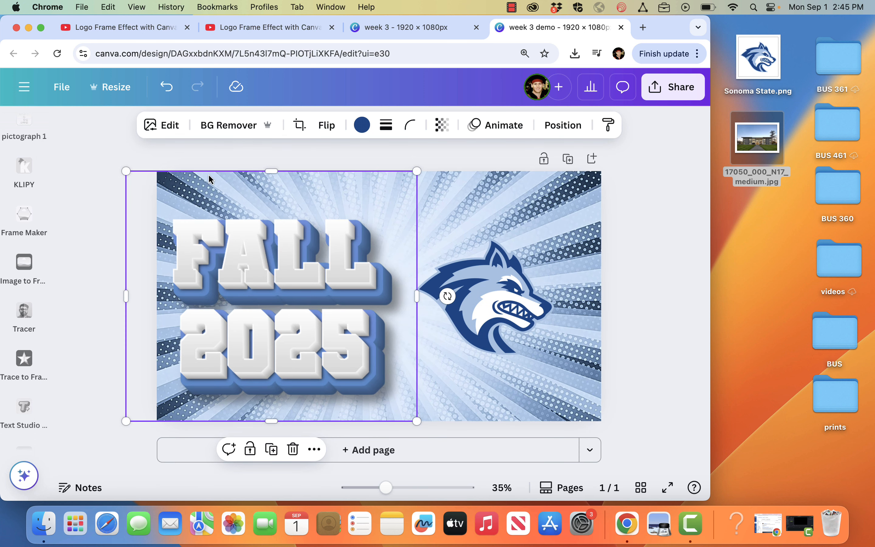
# Step: Adjust the color edit of the FALL 2025 text's depth color to saturation -10 and brightness 0
pyautogui.click(164, 125)
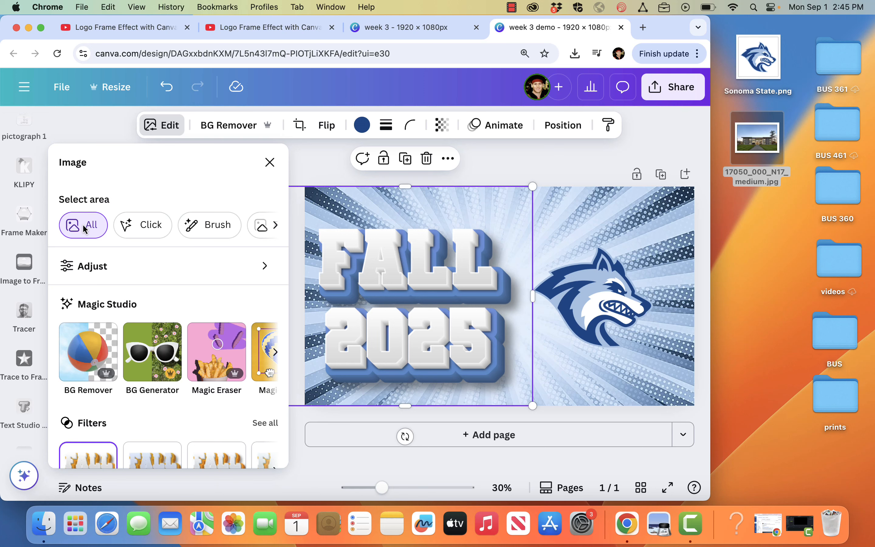
pyautogui.click(88, 267)
pyautogui.scroll(-5, 155, 363)
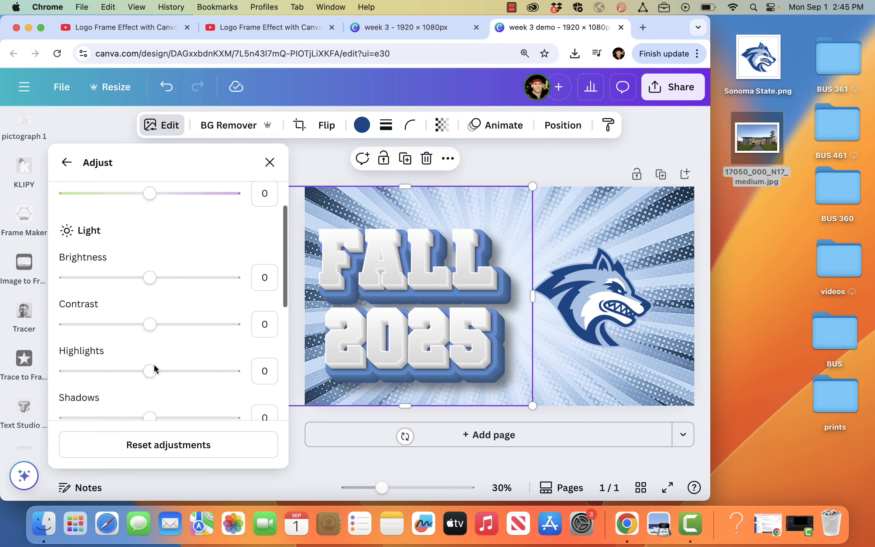
pyautogui.scroll(-10, 154, 368)
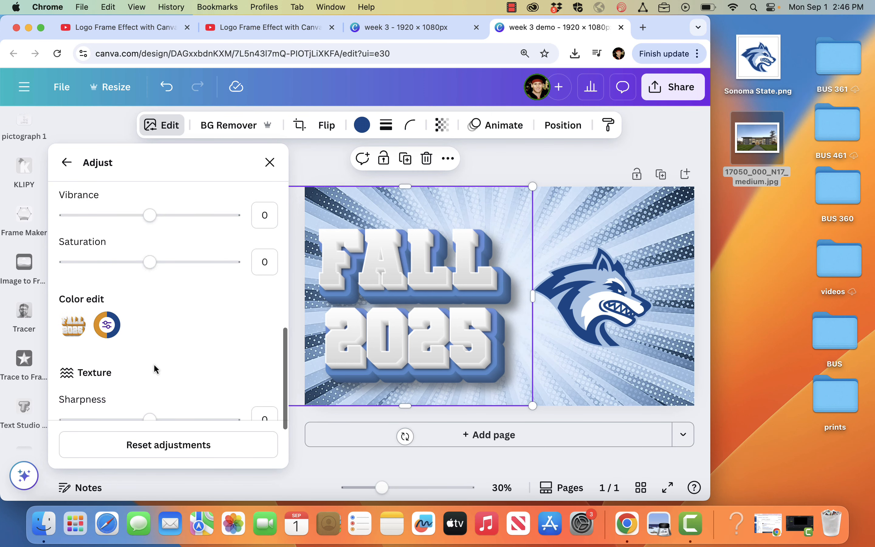
pyautogui.scroll(-4, 155, 368)
pyautogui.click(110, 230)
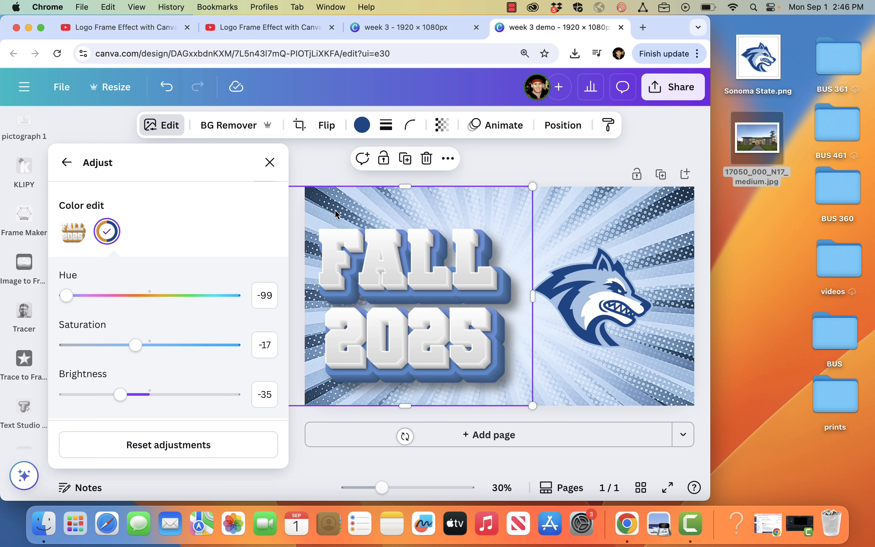
pyautogui.moveTo(136, 345)
pyautogui.mouseDown()
pyautogui.moveTo(172, 346)
pyautogui.moveTo(143, 347)
pyautogui.mouseUp()
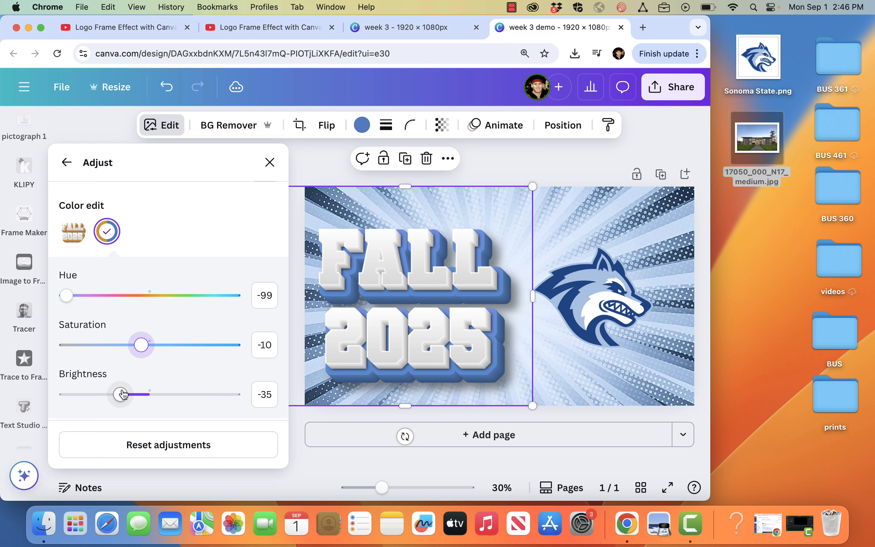
pyautogui.moveTo(122, 394); pyautogui.dragTo(149, 394)
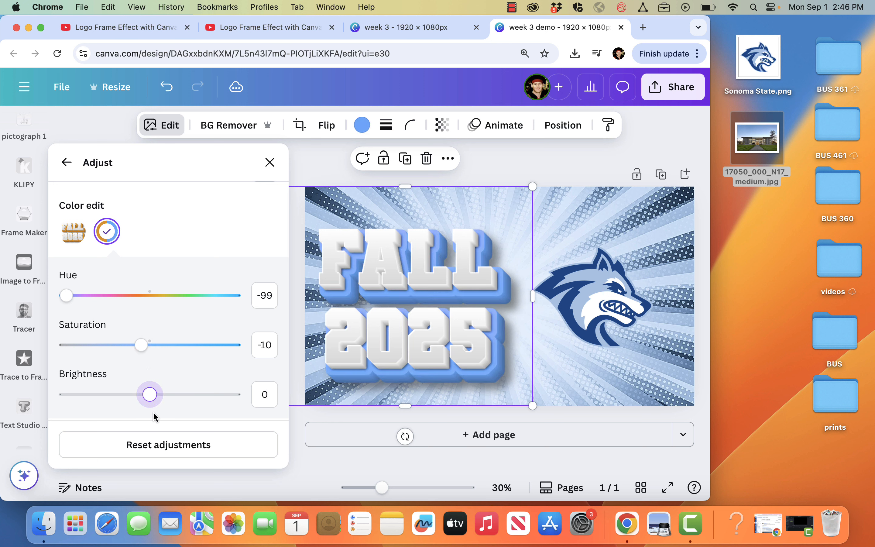
# Step: Reset the FALL 2025 text's adjustments and set its depth color to hue 100 and brightness -80
pyautogui.click(157, 442)
pyautogui.moveTo(149, 296); pyautogui.dragTo(313, 296)
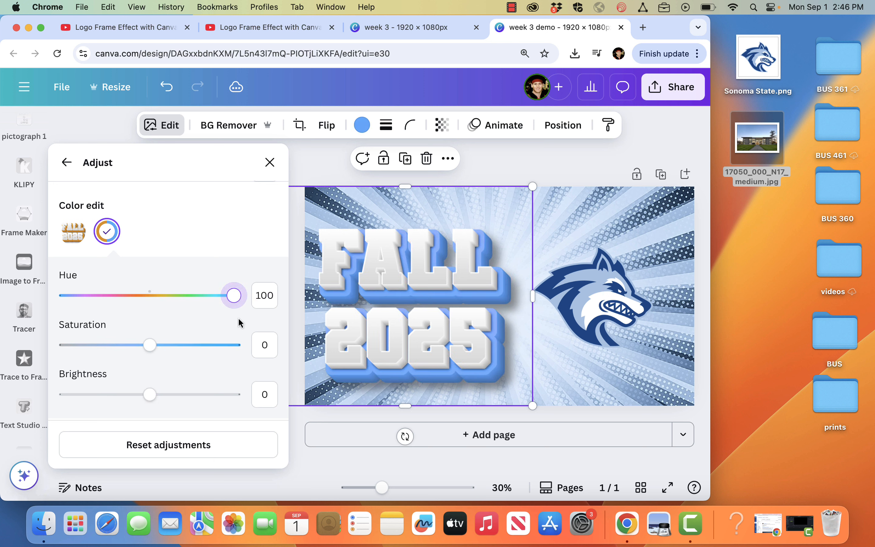
pyautogui.moveTo(150, 395); pyautogui.dragTo(84, 398)
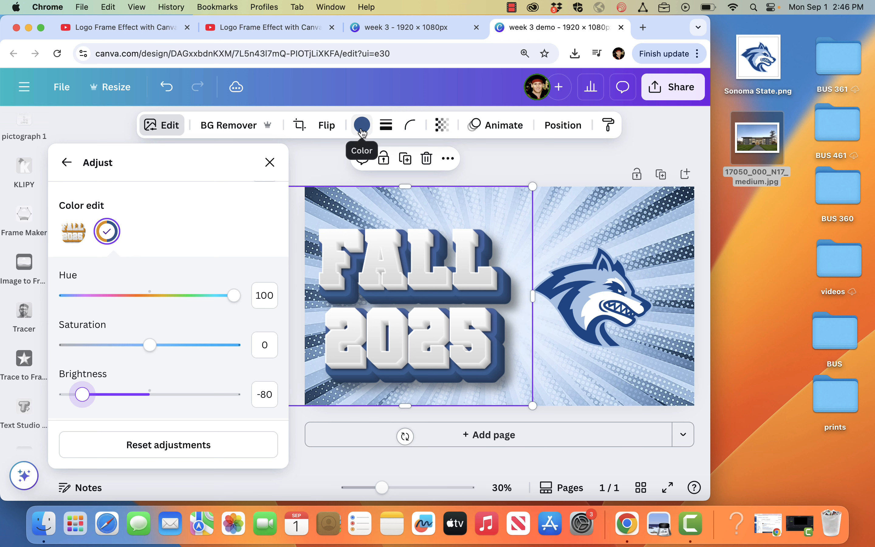
# Step: Recolor the FALL 2025 text's depth with the wolf logo's Vivid blue, #0d4f93, and darken it to brightness -74
pyautogui.click(361, 127)
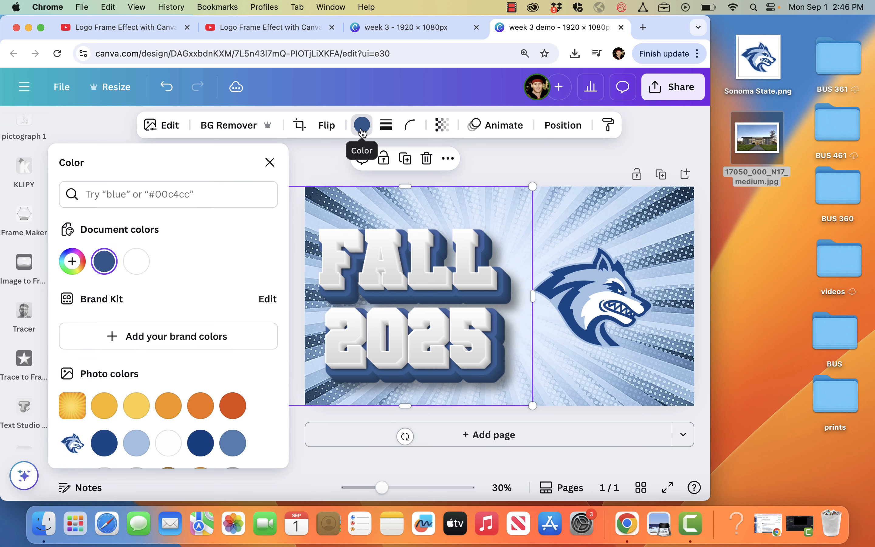
pyautogui.click(110, 448)
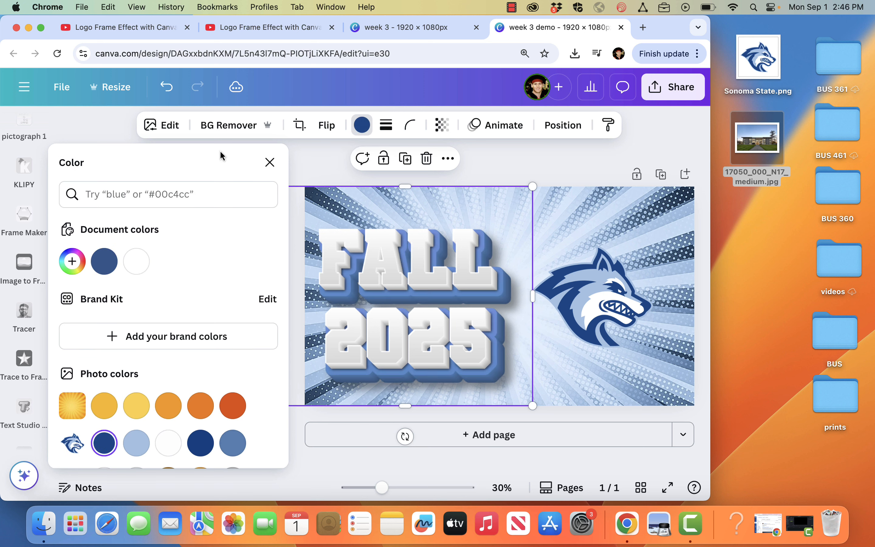
pyautogui.click(178, 125)
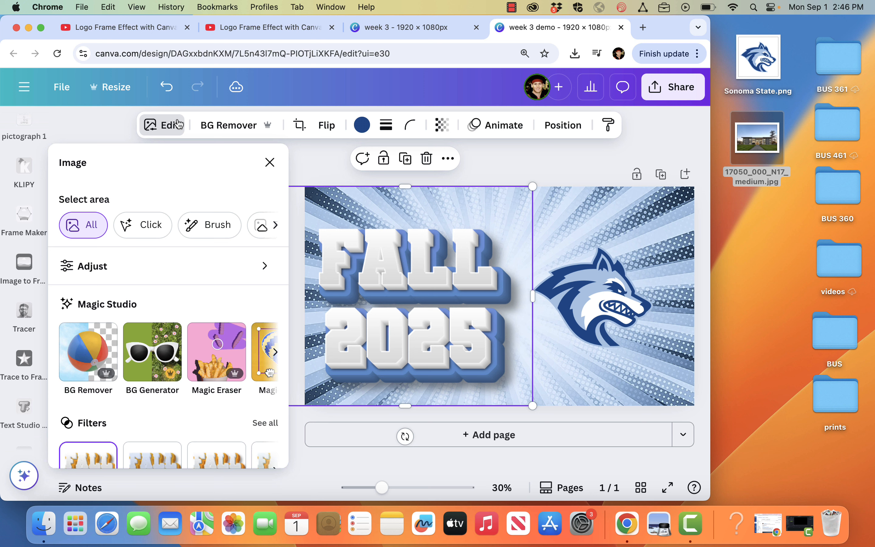
pyautogui.click(95, 266)
pyautogui.scroll(-5, 127, 371)
pyautogui.scroll(-10, 127, 369)
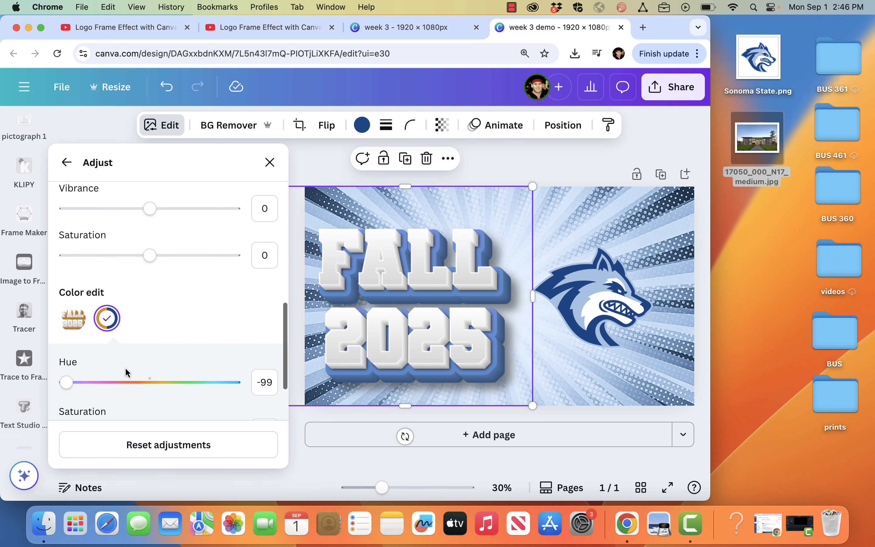
pyautogui.scroll(-3, 126, 369)
pyautogui.scroll(-2, 123, 380)
pyautogui.moveTo(123, 390); pyautogui.dragTo(83, 393)
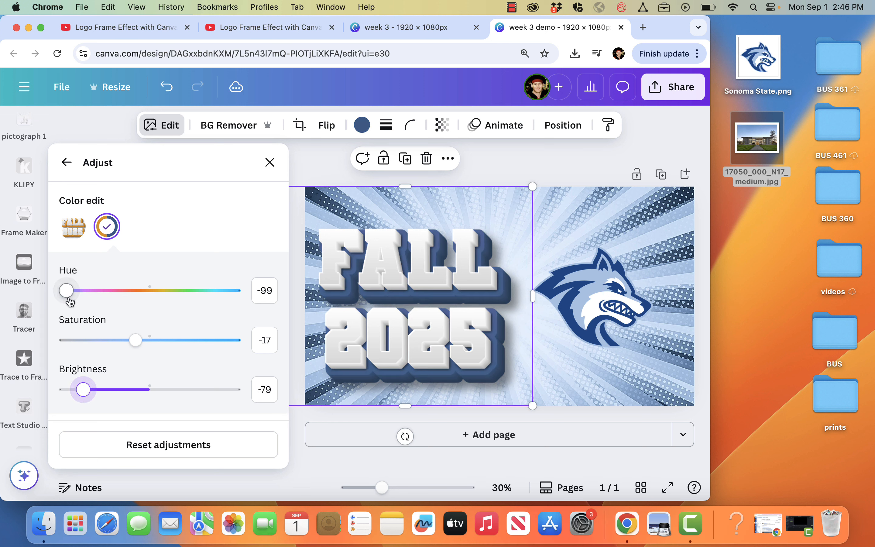
pyautogui.moveTo(87, 392); pyautogui.dragTo(88, 391)
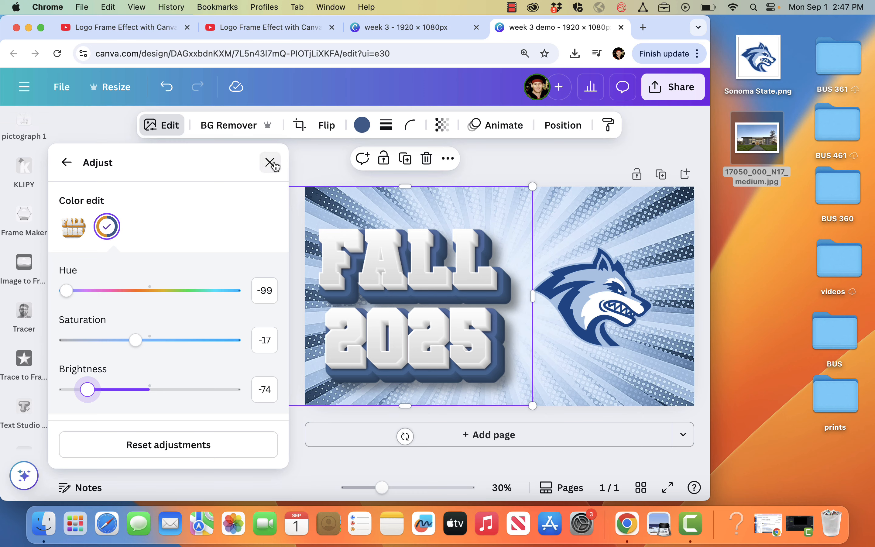
pyautogui.click(269, 162)
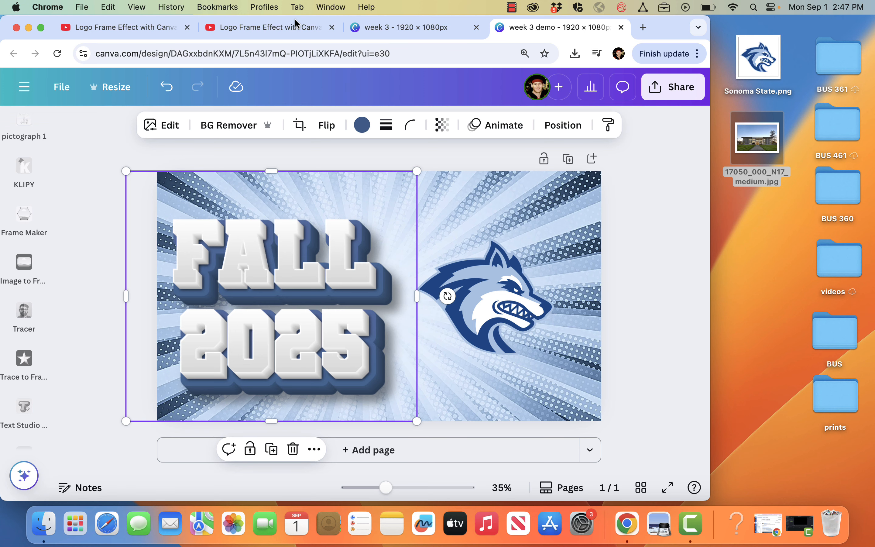
# Step: Check the finished example in the Logo Frame Effect video, and add a second page with a black background to the design
pyautogui.click(291, 30)
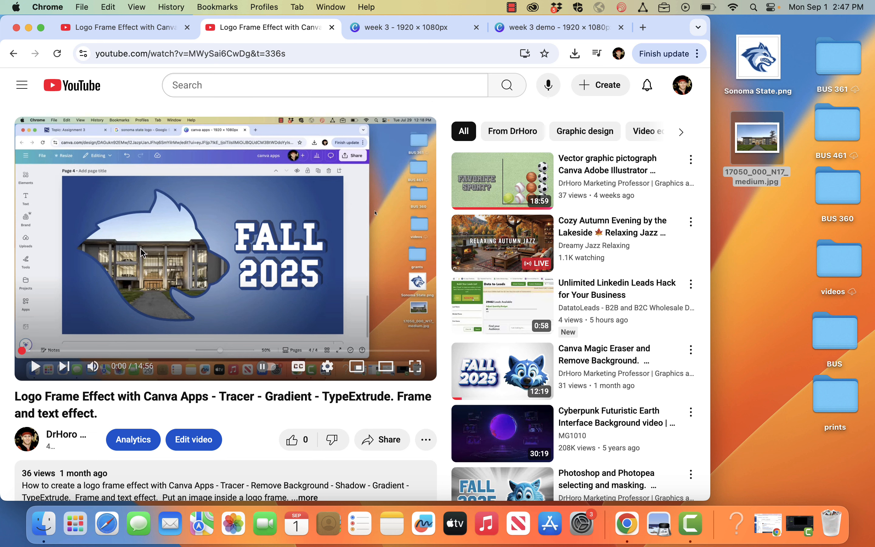
pyautogui.click(542, 29)
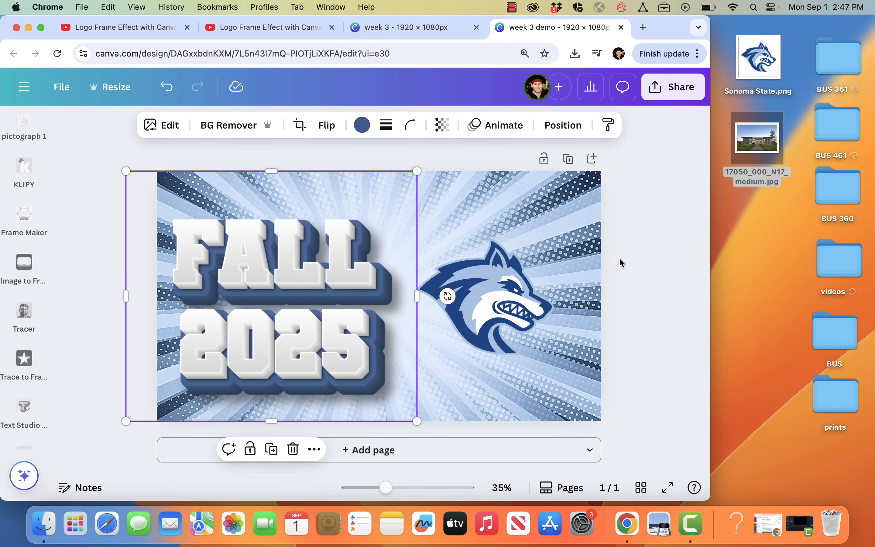
pyautogui.click(421, 463)
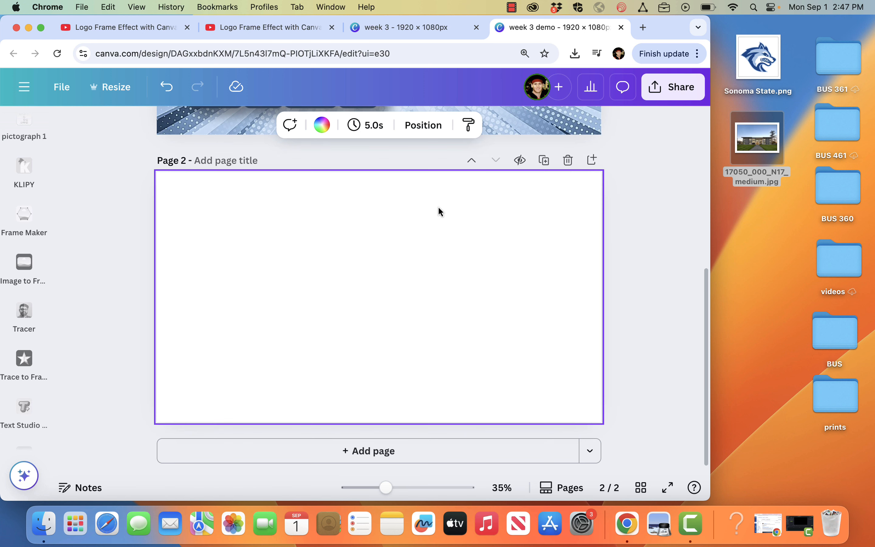
pyautogui.click(323, 126)
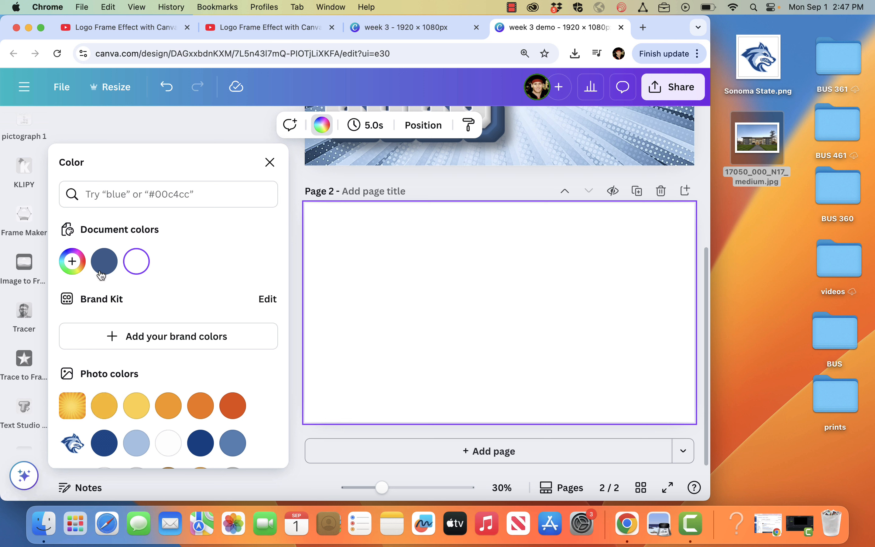
pyautogui.scroll(-3, 150, 383)
pyautogui.scroll(-1, 150, 383)
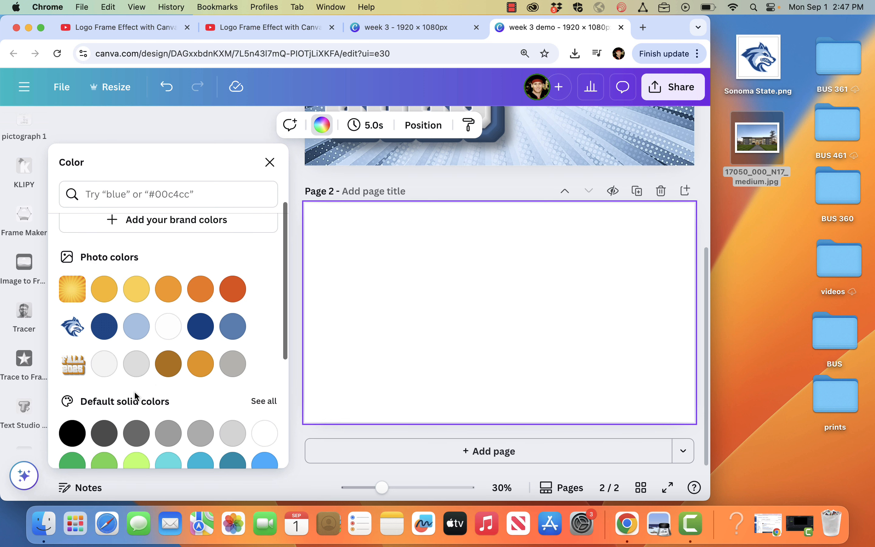
pyautogui.click(72, 426)
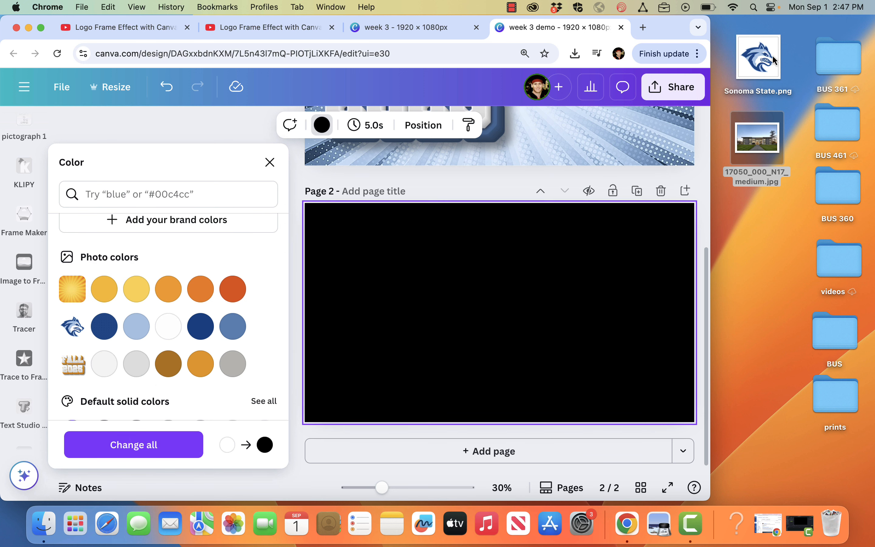
# Step: Place Sonoma State.png from the desktop on page 2 and enlarge the wolf logo to about the full page height
pyautogui.moveTo(772, 59); pyautogui.dragTo(302, 317)
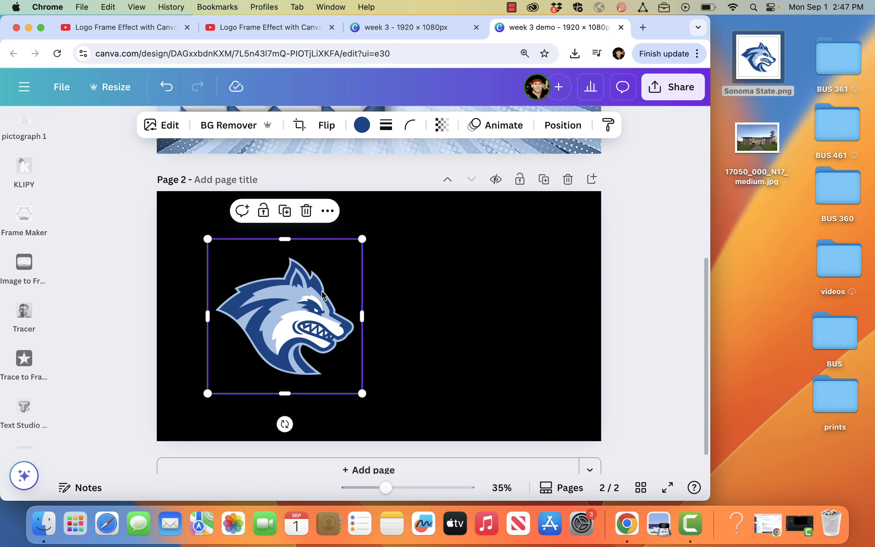
pyautogui.moveTo(362, 241); pyautogui.dragTo(430, 198)
pyautogui.moveTo(335, 314); pyautogui.dragTo(348, 312)
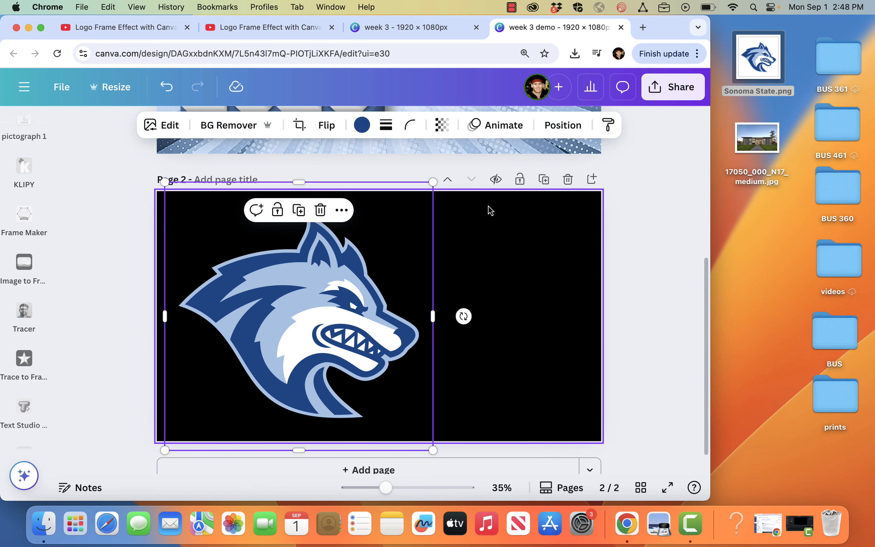
pyautogui.click(646, 246)
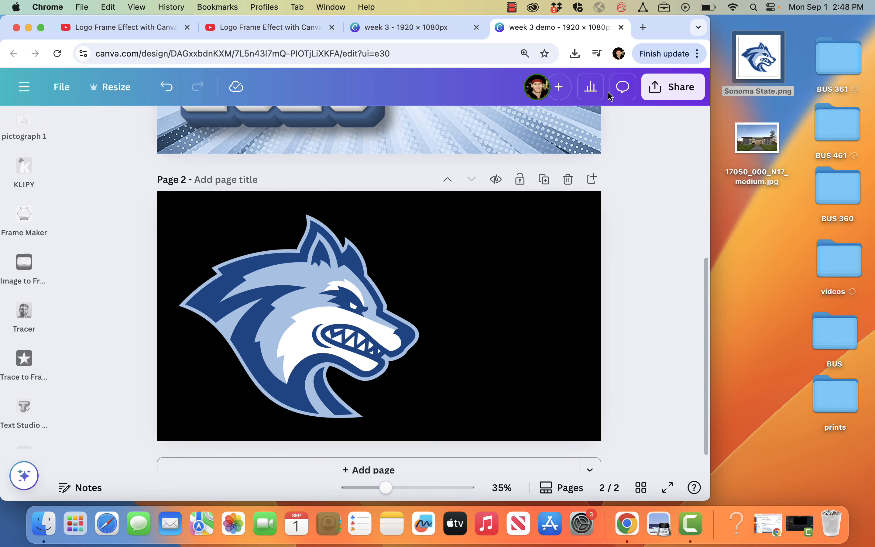
# Step: Download all pages of the design as PNG at size 1, 1,920 × 1,080 px
pyautogui.click(675, 84)
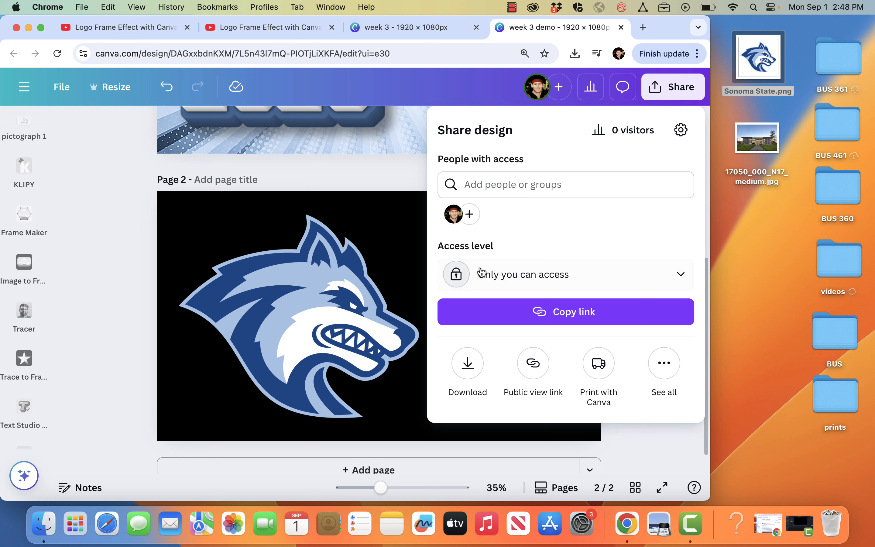
pyautogui.click(466, 363)
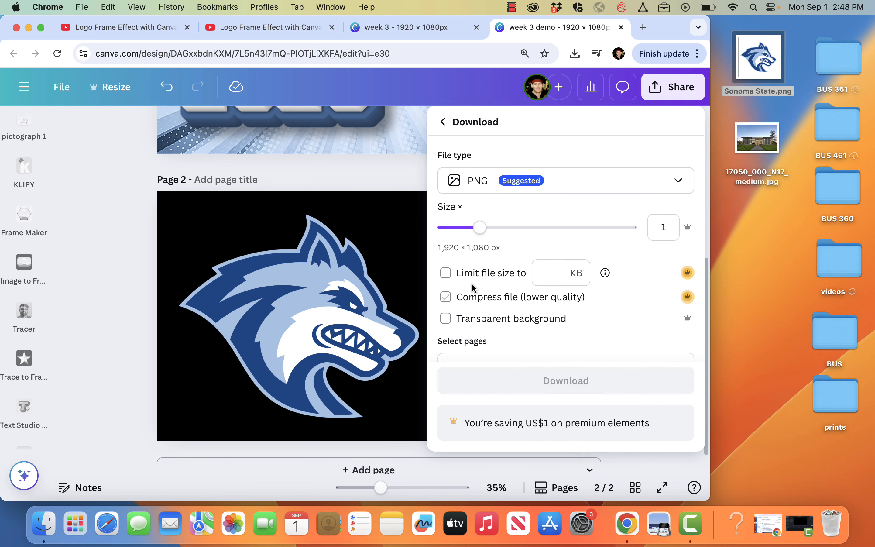
pyautogui.click(527, 383)
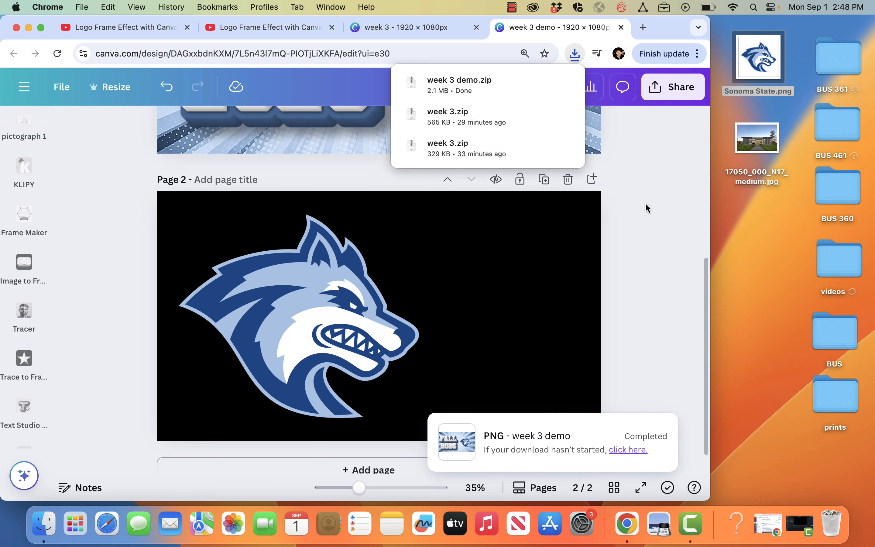
# Step: Unzip the downloaded week 3 demo.zip and move the week 3 demo folder from Downloads to the desktop
pyautogui.click(471, 87)
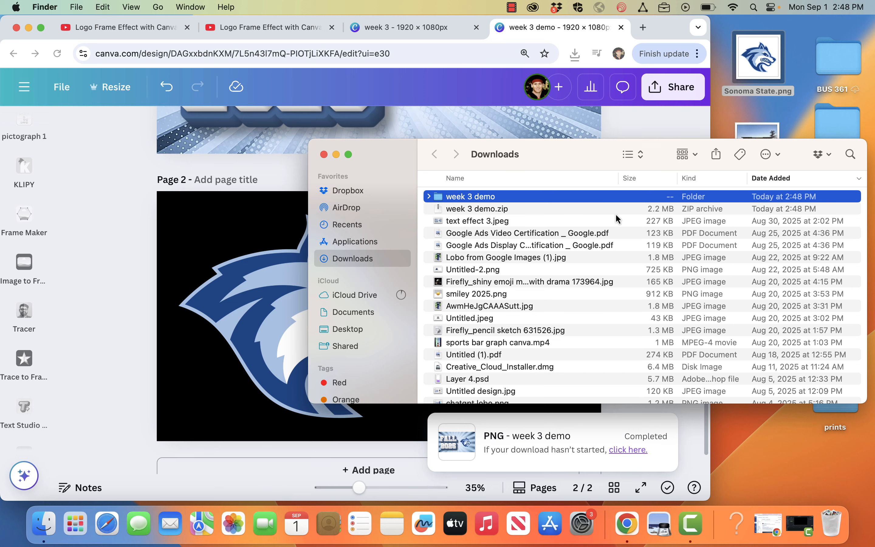
pyautogui.moveTo(485, 196); pyautogui.dragTo(805, 108)
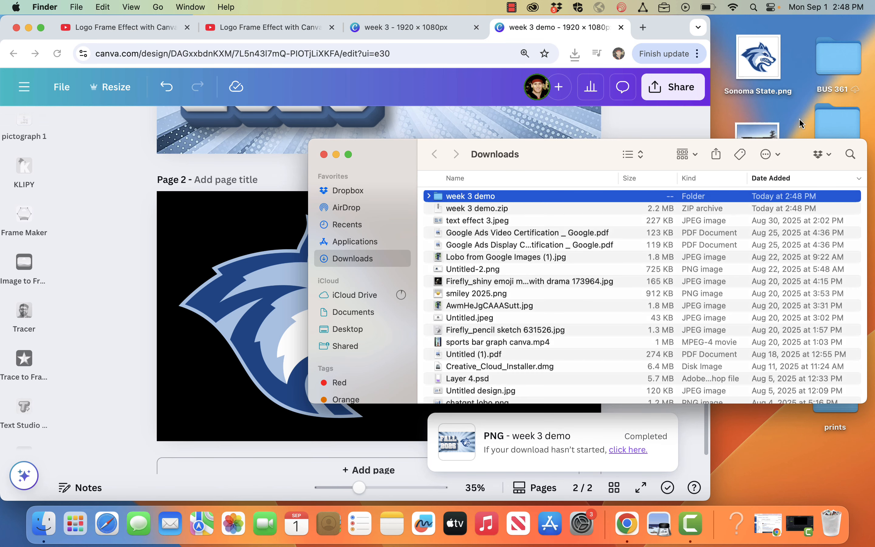
pyautogui.click(325, 154)
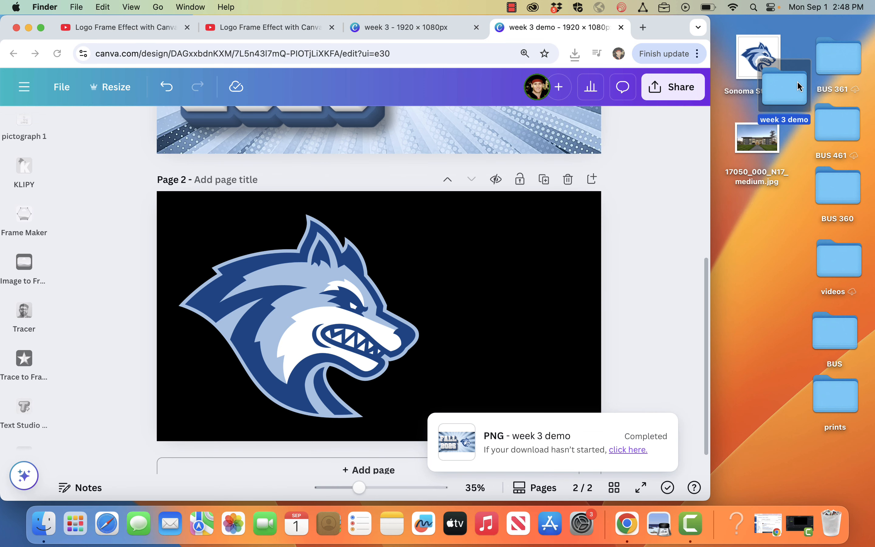
# Step: Move 2.png out of the week 3 demo folder onto the desktop and close the folder window
pyautogui.doubleClick(770, 228)
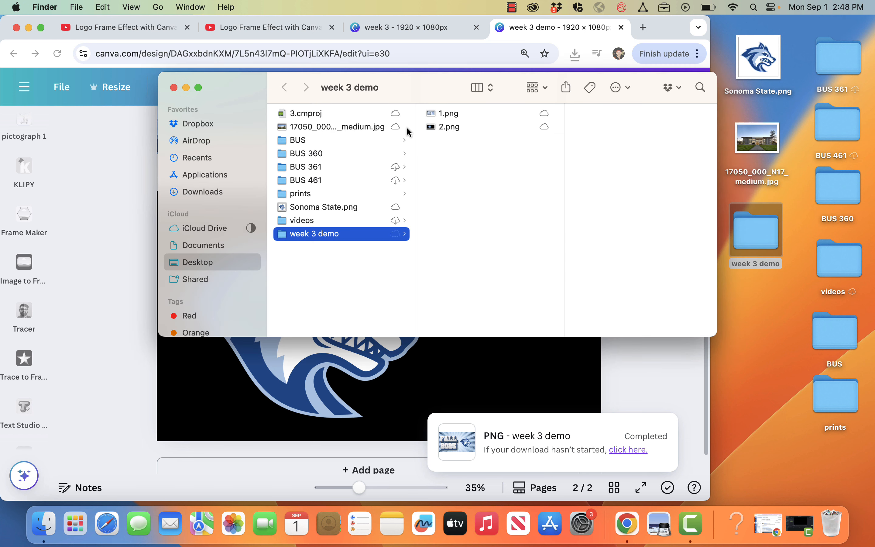
pyautogui.click(443, 129)
pyautogui.moveTo(433, 128); pyautogui.dragTo(753, 298)
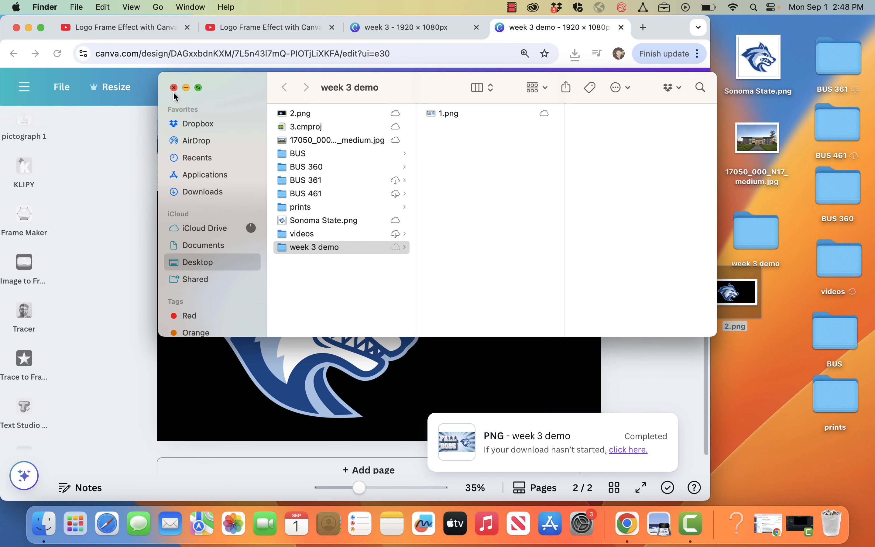
pyautogui.click(173, 88)
# Step: Add a third page to the design and set its background to white
pyautogui.scroll(-1, 657, 370)
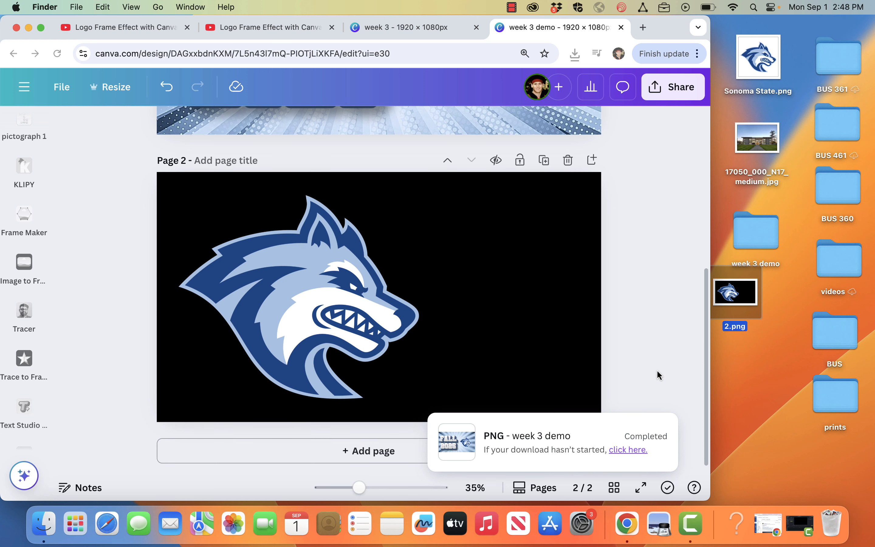
pyautogui.click(390, 450)
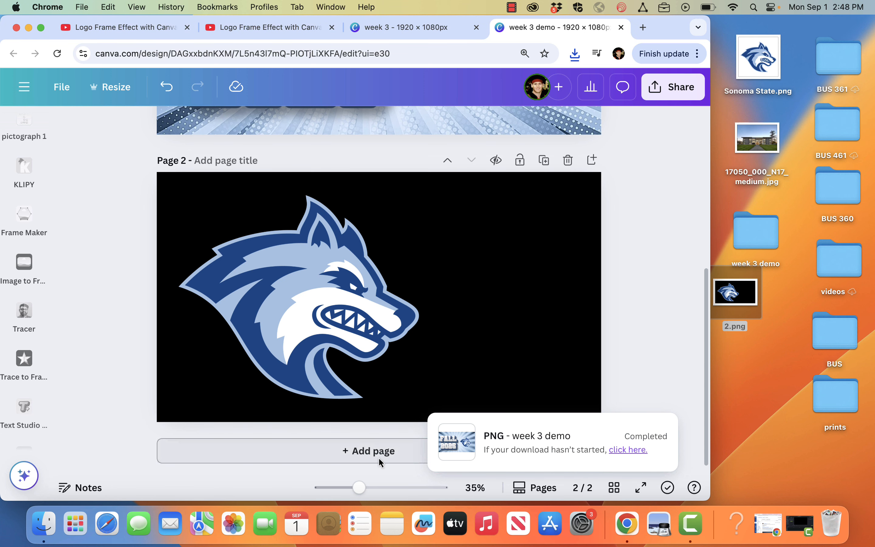
pyautogui.click(377, 456)
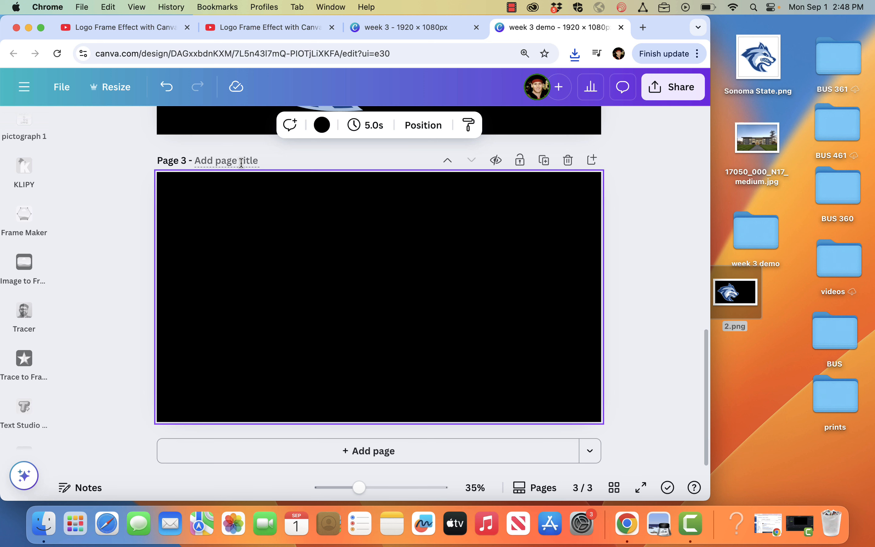
pyautogui.click(321, 125)
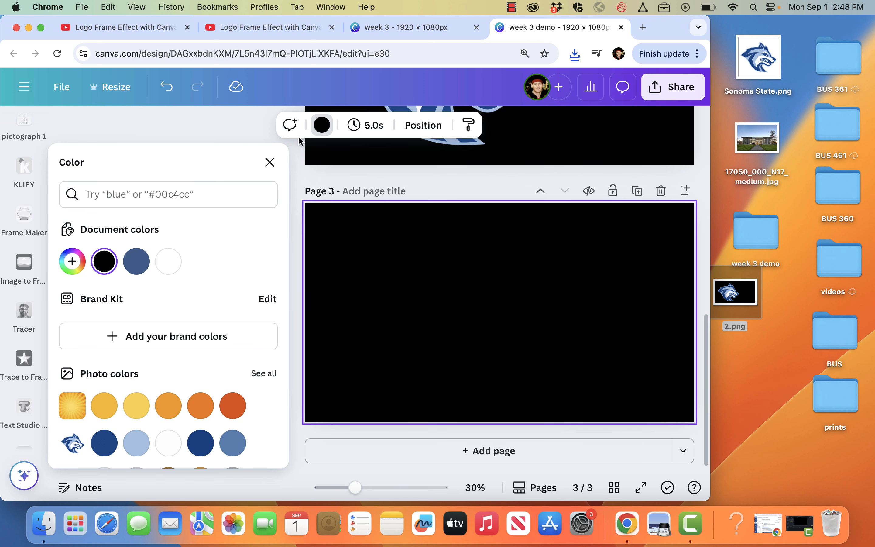
pyautogui.scroll(-5, 98, 354)
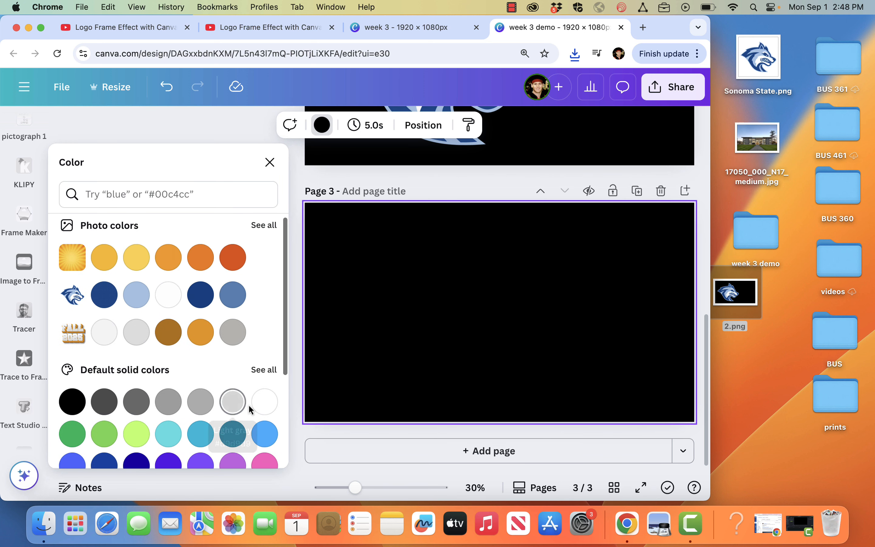
pyautogui.click(268, 405)
pyautogui.click(521, 190)
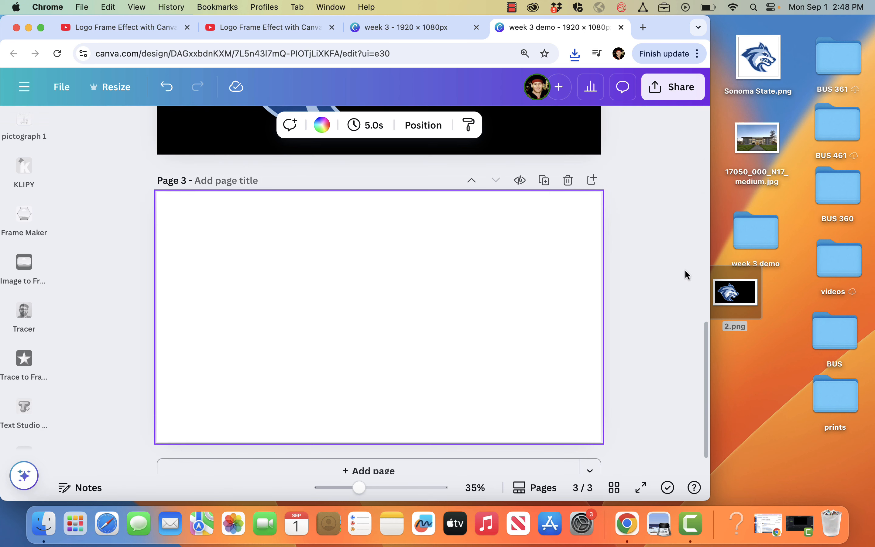
# Step: Place 2.png from the desktop on page 3 and enlarge it to fill the whole page
pyautogui.moveTo(742, 304); pyautogui.dragTo(355, 297)
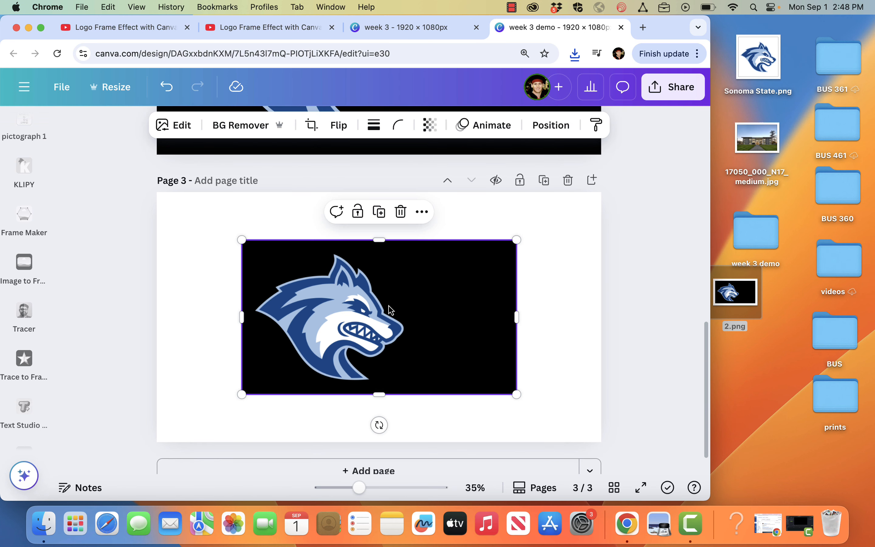
pyautogui.moveTo(445, 325); pyautogui.dragTo(364, 275)
pyautogui.moveTo(430, 346); pyautogui.dragTo(601, 441)
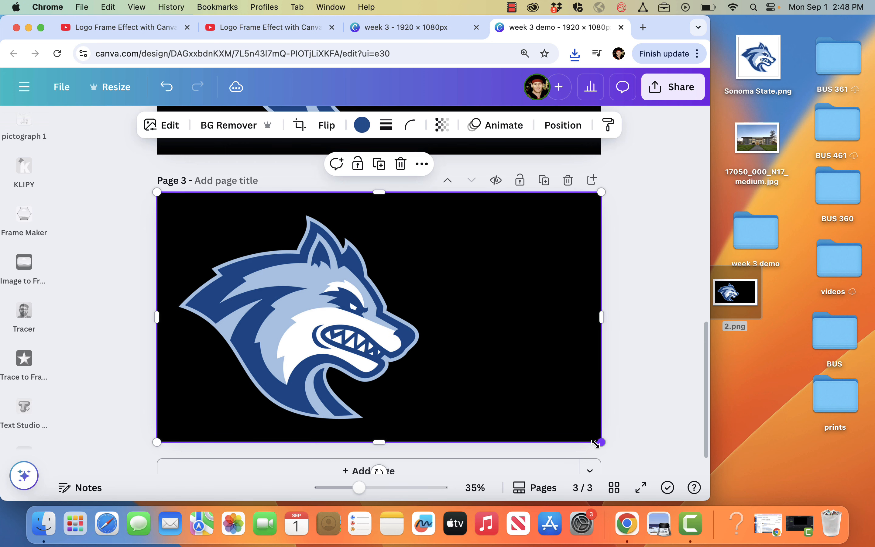
pyautogui.click(661, 292)
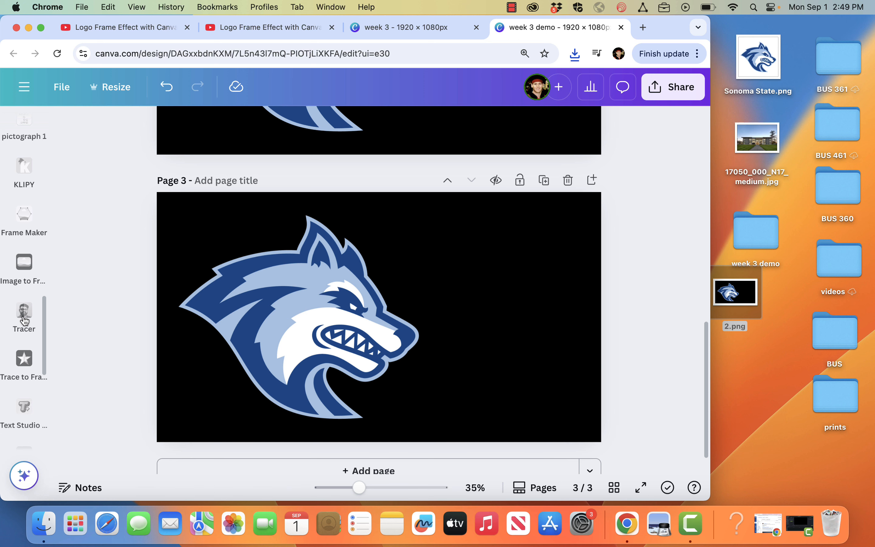
pyautogui.scroll(10, 24, 320)
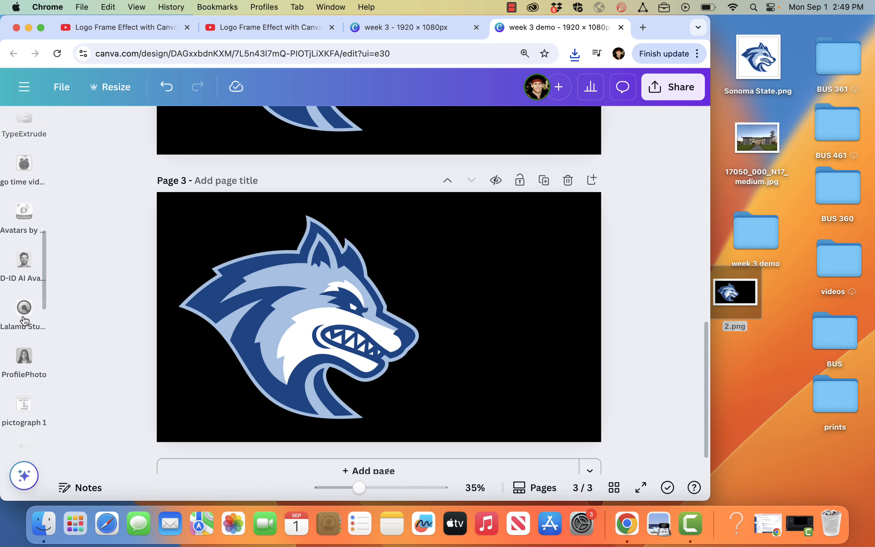
pyautogui.click(25, 174)
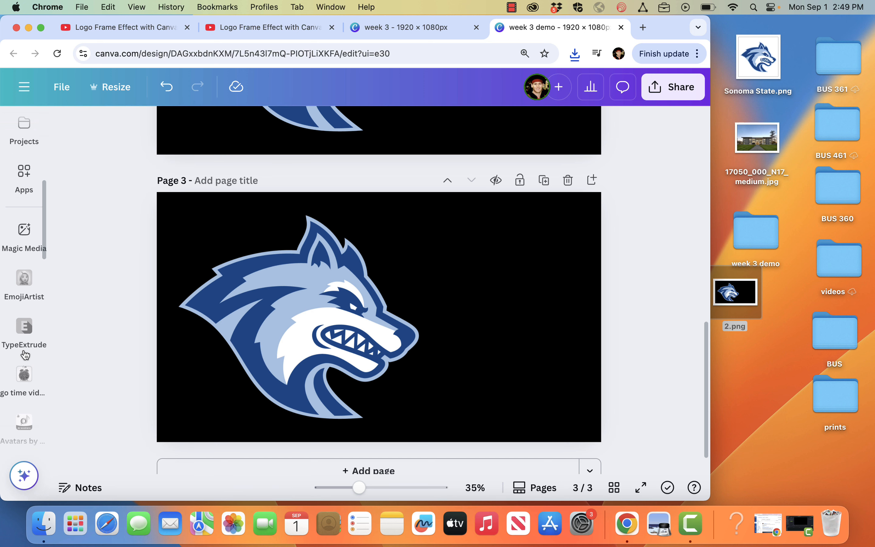
pyautogui.scroll(-3, 25, 354)
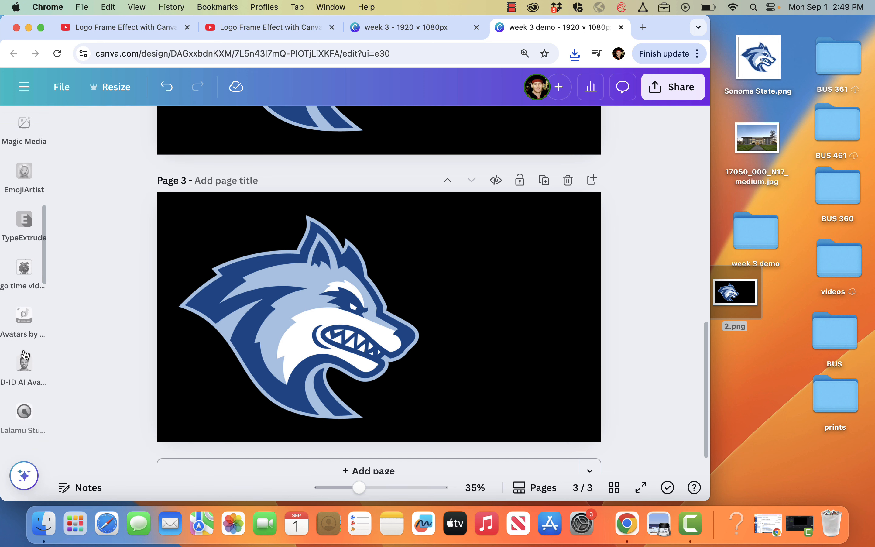
pyautogui.scroll(-5, 25, 355)
pyautogui.moveTo(25, 355)
pyautogui.scroll(7, 25, 354)
pyautogui.moveTo(28, 156)
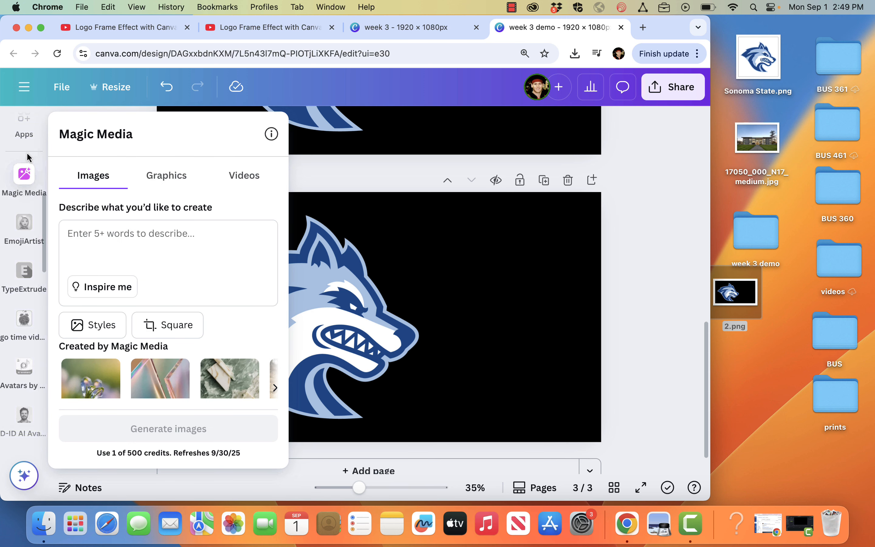
pyautogui.scroll(1, 21, 214)
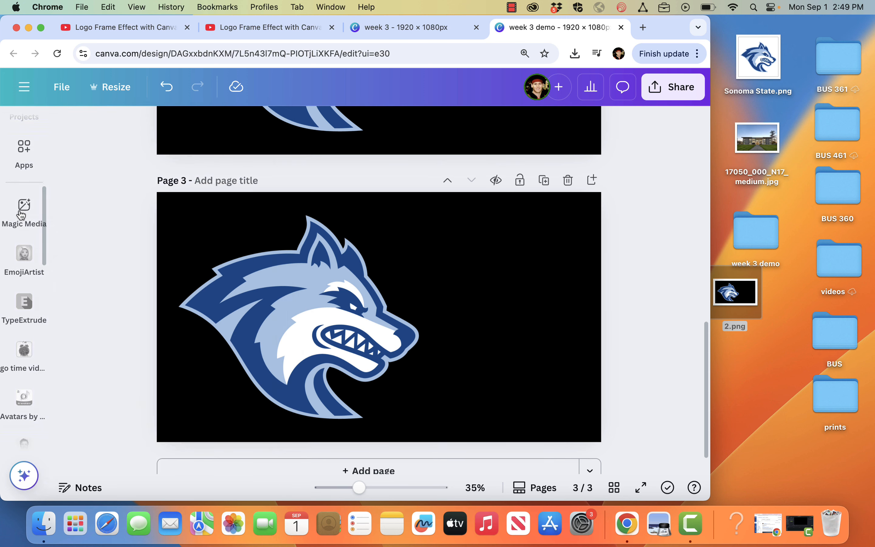
# Step: Search the Canva apps for "tracer" and open the Tracer app
pyautogui.click(24, 188)
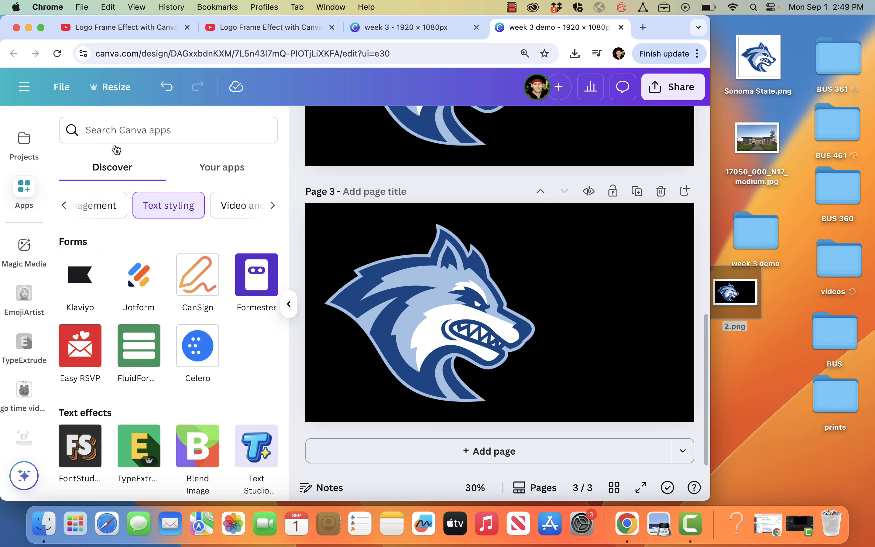
pyautogui.click(121, 136)
pyautogui.write('trad')
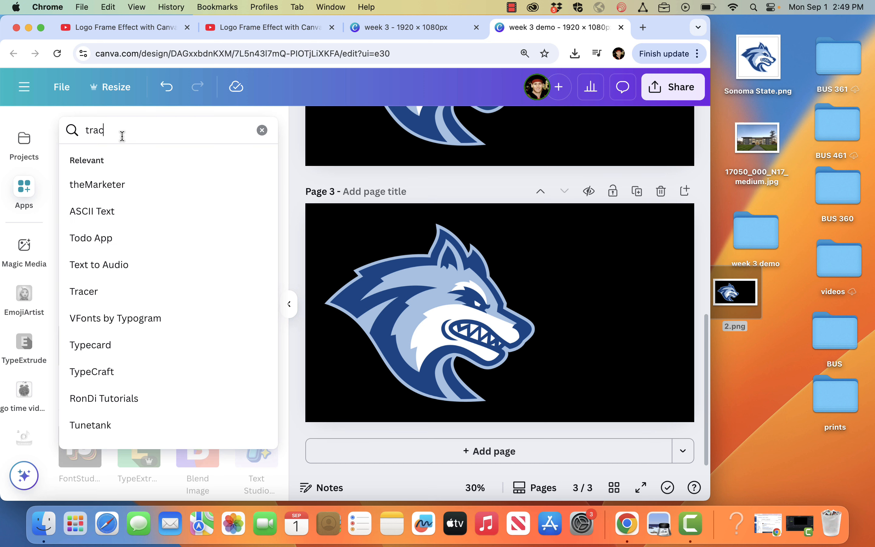
pyautogui.press('Return')
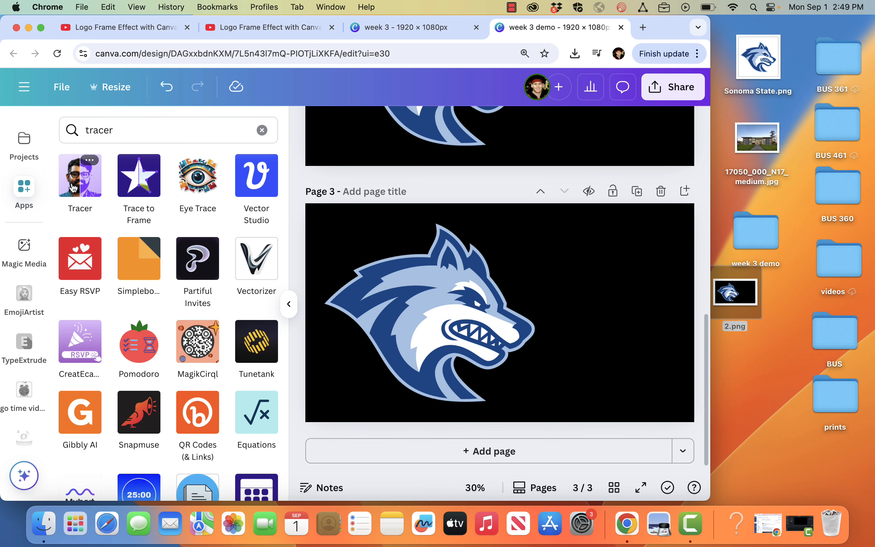
pyautogui.click(72, 188)
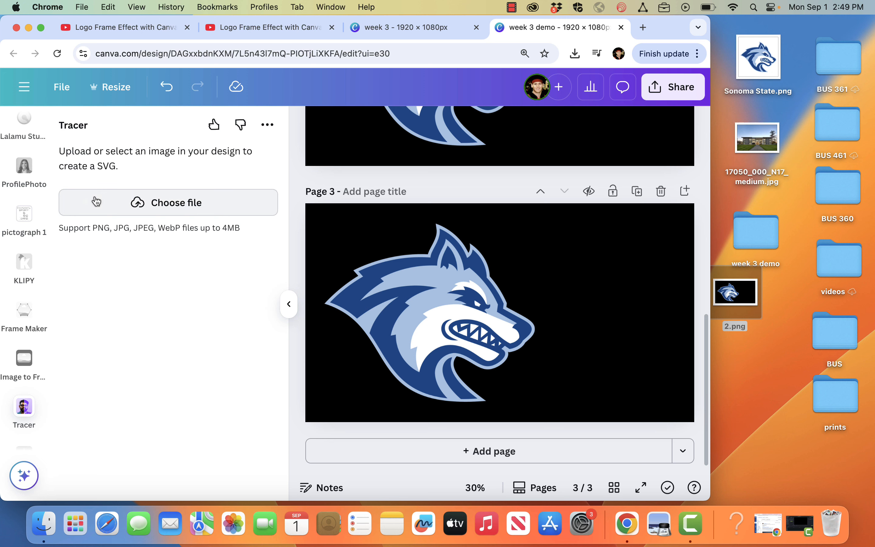
# Step: Trace the wolf image on page 3 in black and white mode with threshold 7 and add the trace to the design
pyautogui.click(101, 207)
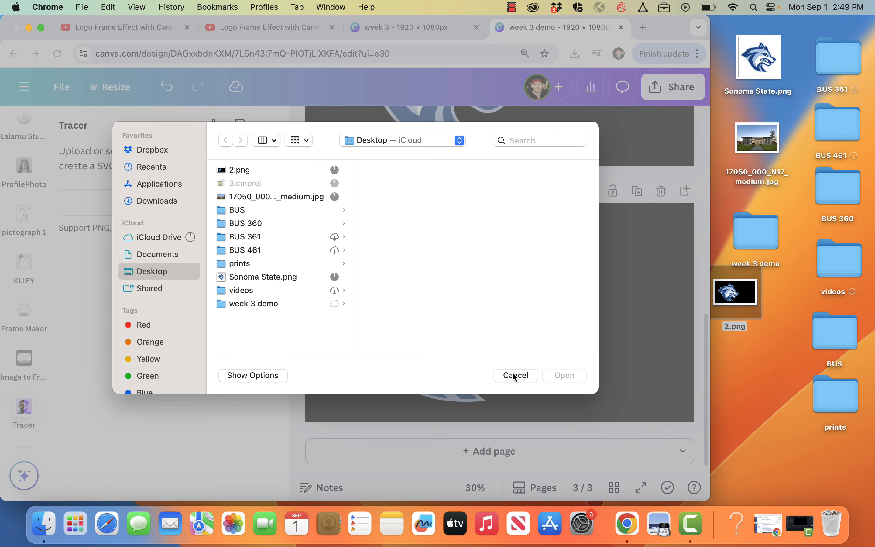
pyautogui.click(513, 376)
pyautogui.click(458, 269)
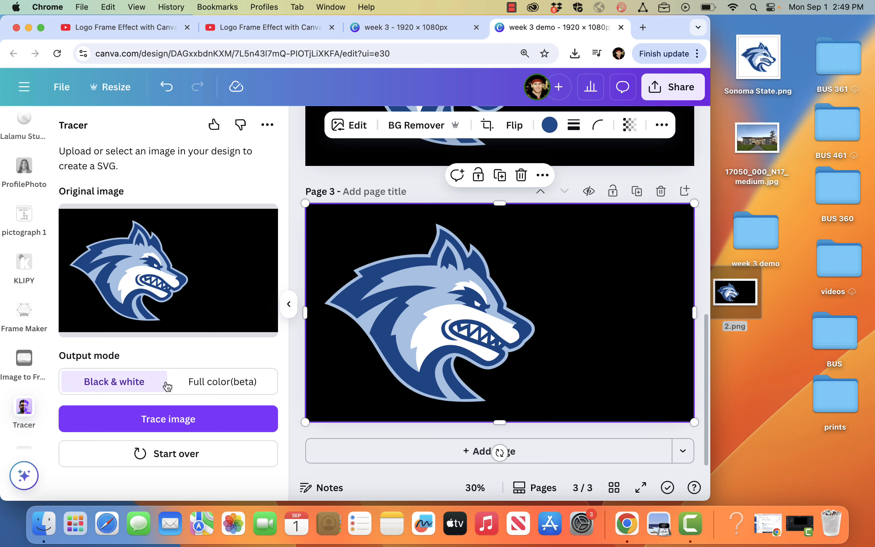
pyautogui.click(172, 424)
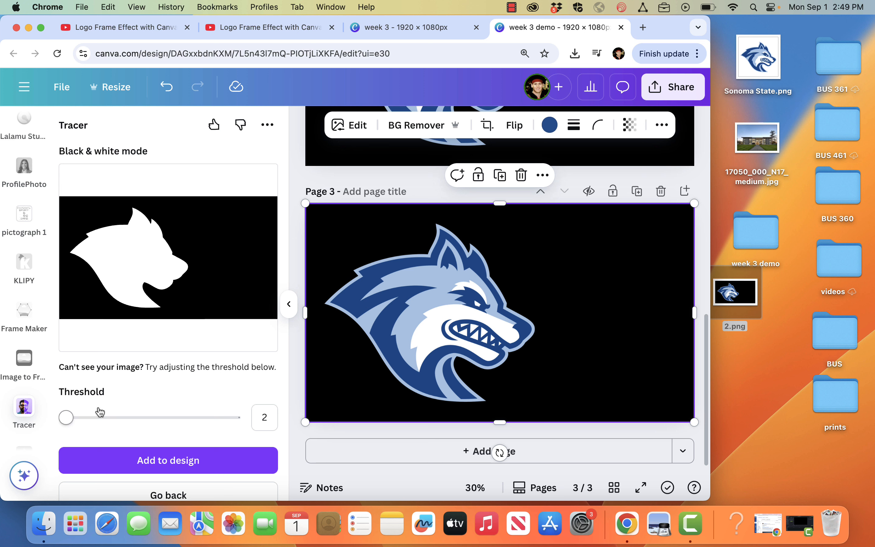
pyautogui.moveTo(74, 421)
pyautogui.mouseDown()
pyautogui.moveTo(278, 428)
pyautogui.moveTo(70, 420)
pyautogui.mouseUp()
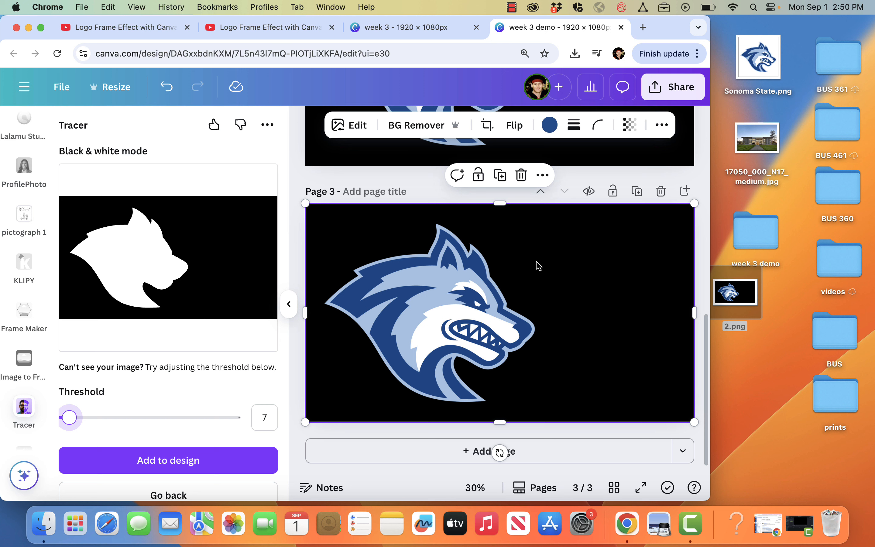
pyautogui.click(181, 464)
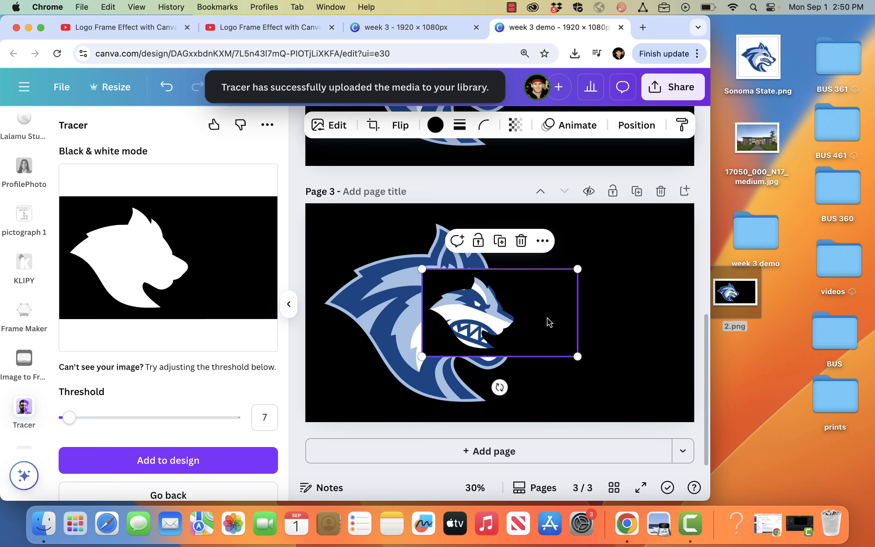
# Step: Add a fourth page, move the traced silhouette onto it and enlarge it to fill the 1920 × 1080 page
pyautogui.click(531, 450)
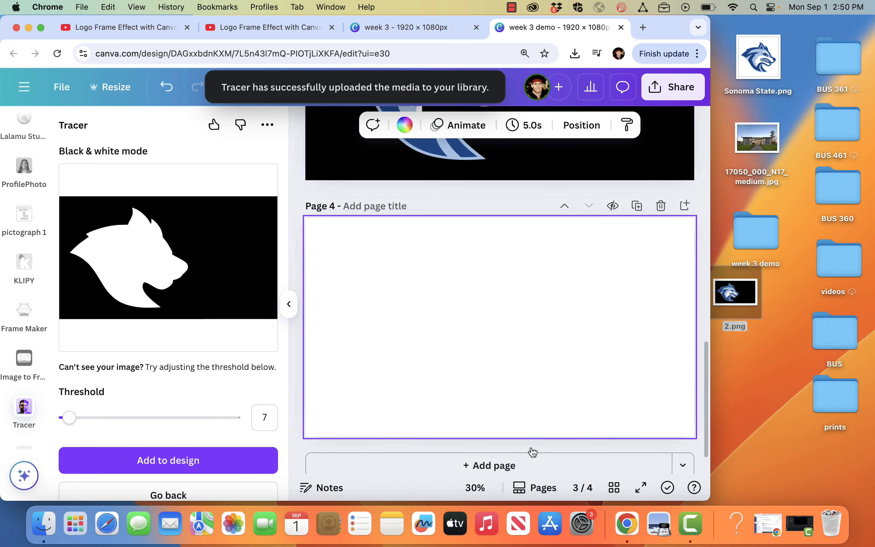
pyautogui.scroll(3, 524, 205)
pyautogui.click(523, 180)
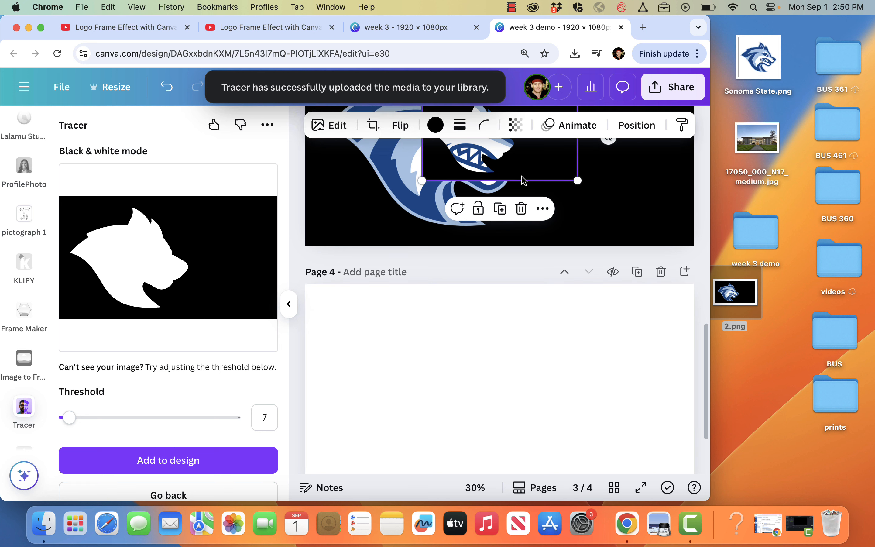
pyautogui.moveTo(531, 192); pyautogui.dragTo(451, 347)
pyautogui.click(289, 304)
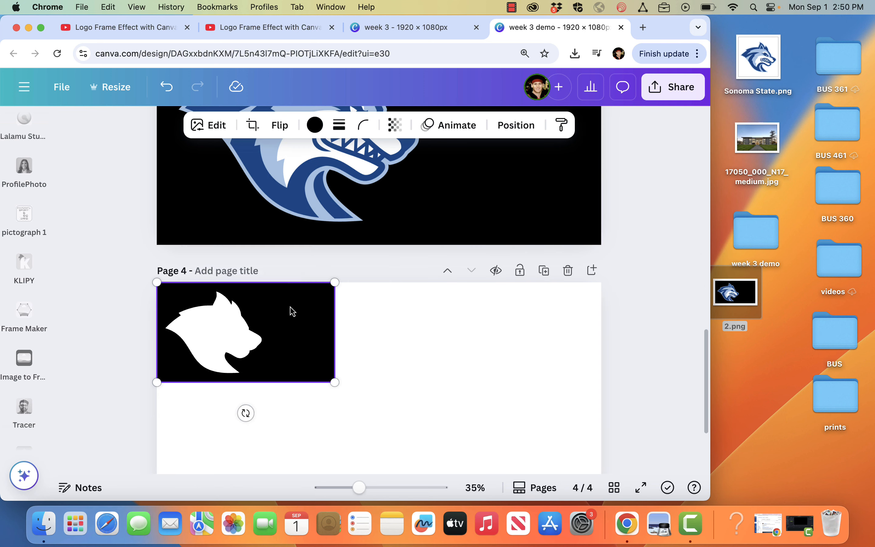
pyautogui.moveTo(336, 381); pyautogui.dragTo(618, 515)
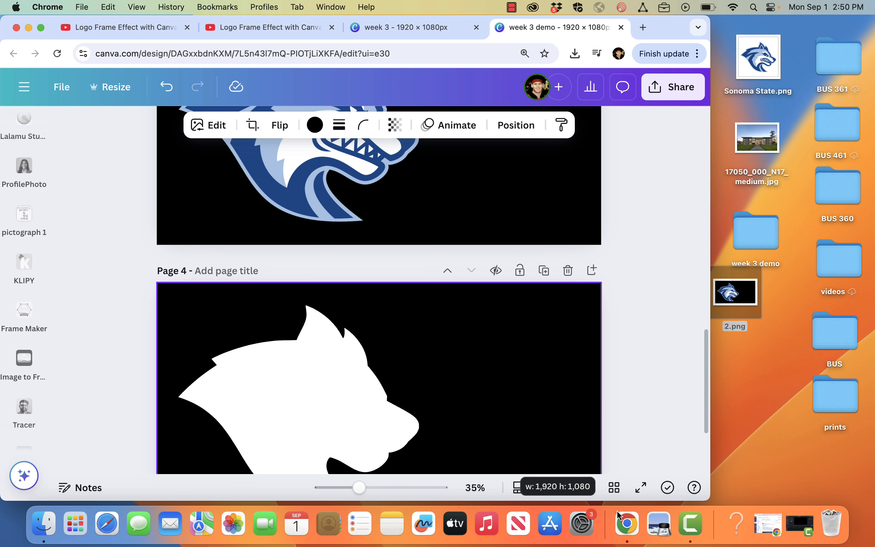
pyautogui.click(681, 407)
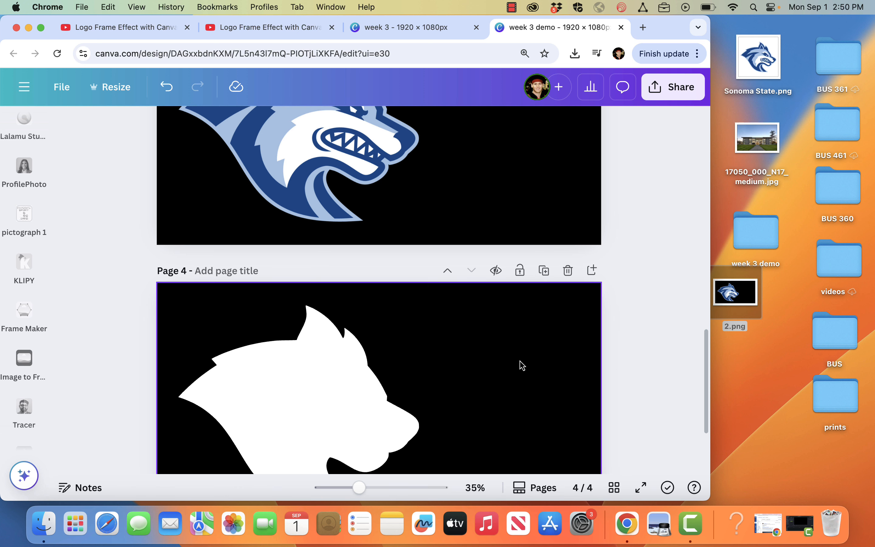
# Step: Place 17050_000_N17_medium.jpg from the desktop behind the silhouette on page 4 and enlarge it across the wolf head
pyautogui.moveTo(761, 146); pyautogui.dragTo(297, 400)
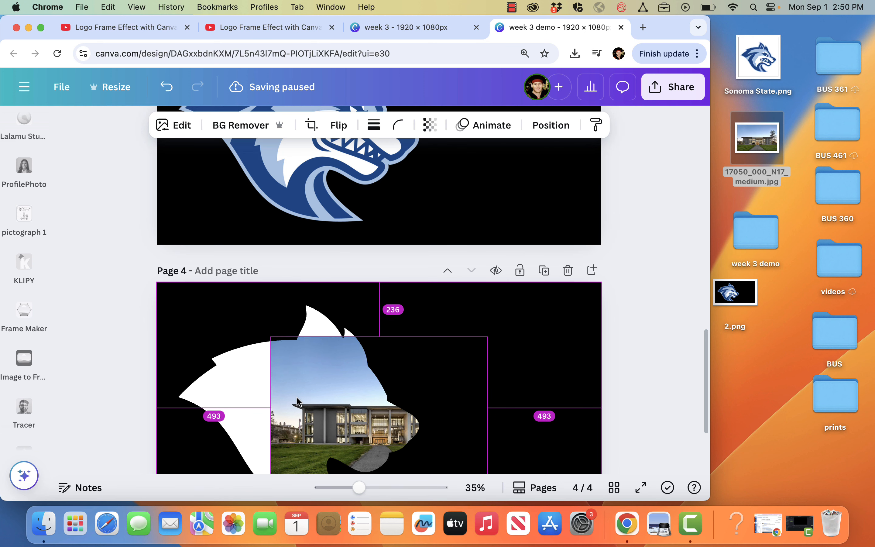
pyautogui.click(297, 400)
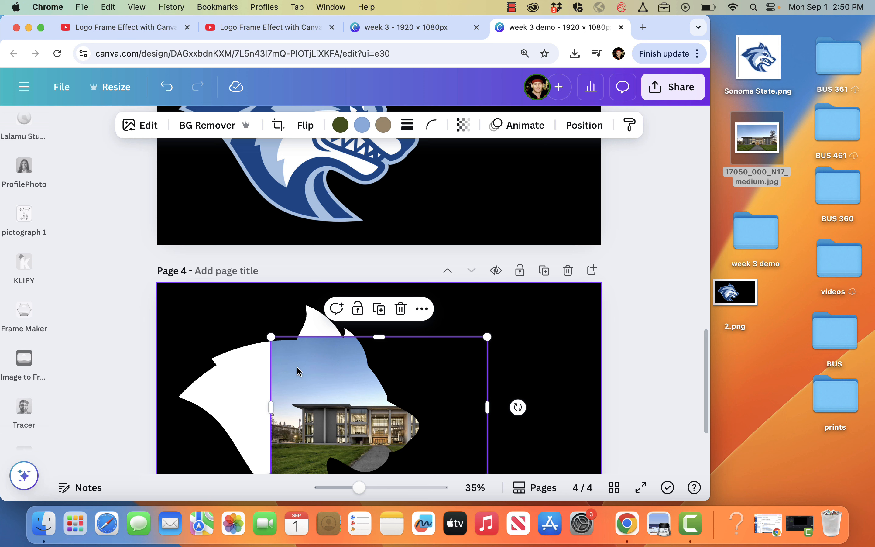
pyautogui.moveTo(309, 371); pyautogui.dragTo(231, 357)
pyautogui.moveTo(407, 328); pyautogui.dragTo(440, 299)
pyautogui.moveTo(326, 435); pyautogui.dragTo(311, 438)
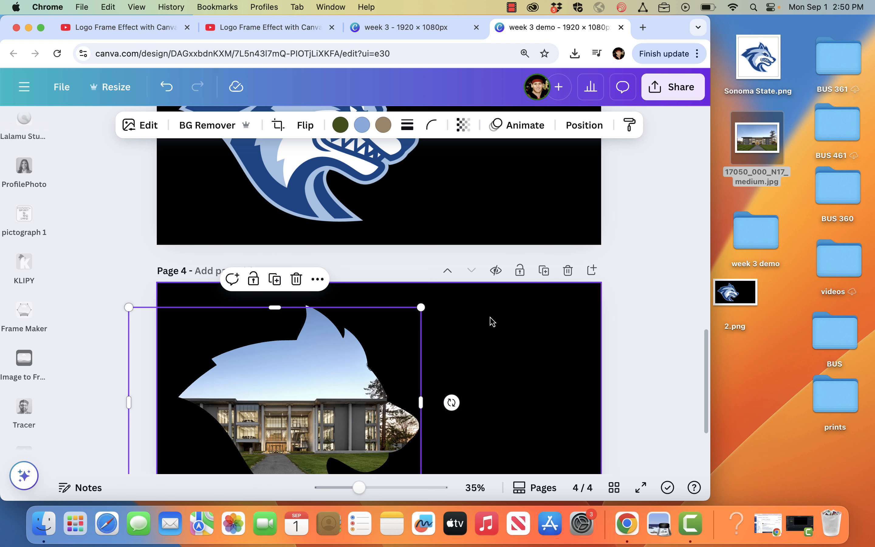
pyautogui.click(423, 261)
pyautogui.scroll(-2, 648, 355)
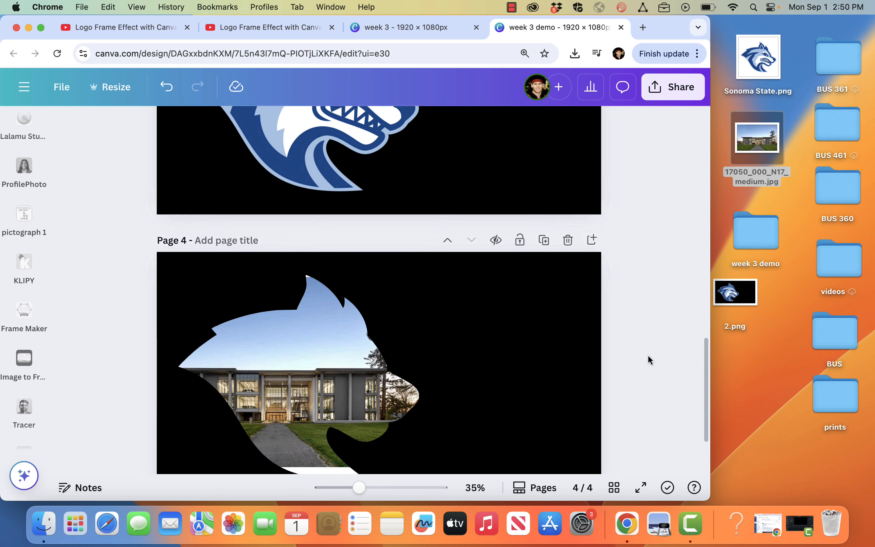
# Step: Select the building photo's layer on page 4, then enlarge and reposition it to fill the neck tip of the wolf silhouette
pyautogui.scroll(-3, 648, 355)
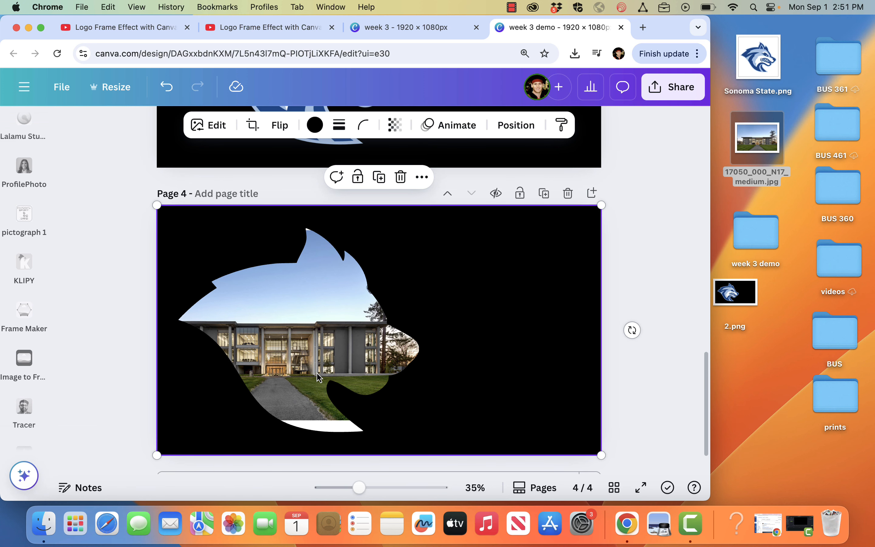
pyautogui.click(513, 126)
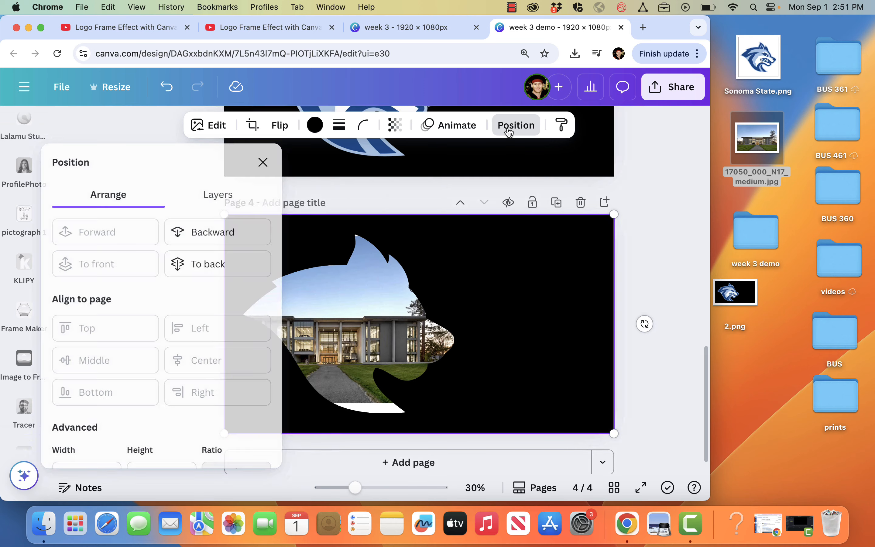
pyautogui.click(224, 194)
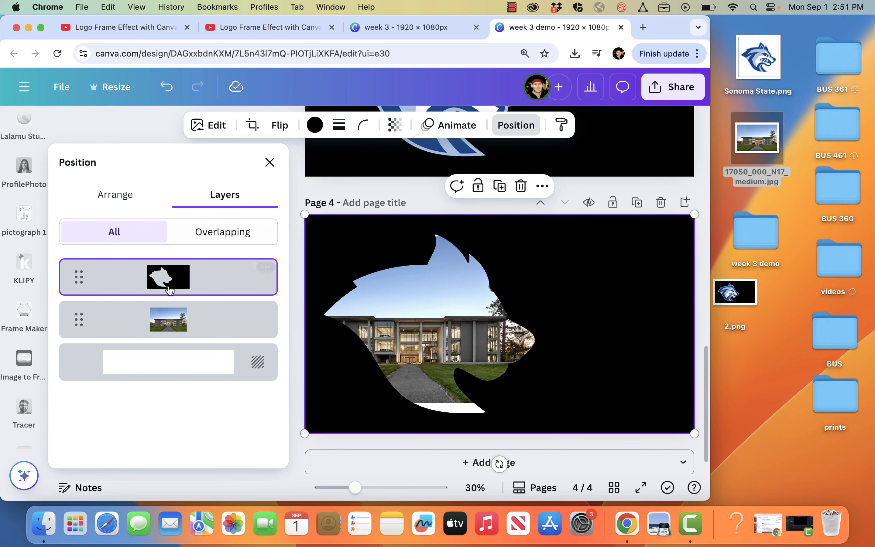
pyautogui.click(80, 338)
pyautogui.moveTo(536, 403); pyautogui.dragTo(567, 424)
pyautogui.moveTo(475, 367)
pyautogui.mouseDown()
pyautogui.moveTo(453, 368)
pyautogui.moveTo(480, 362)
pyautogui.mouseUp()
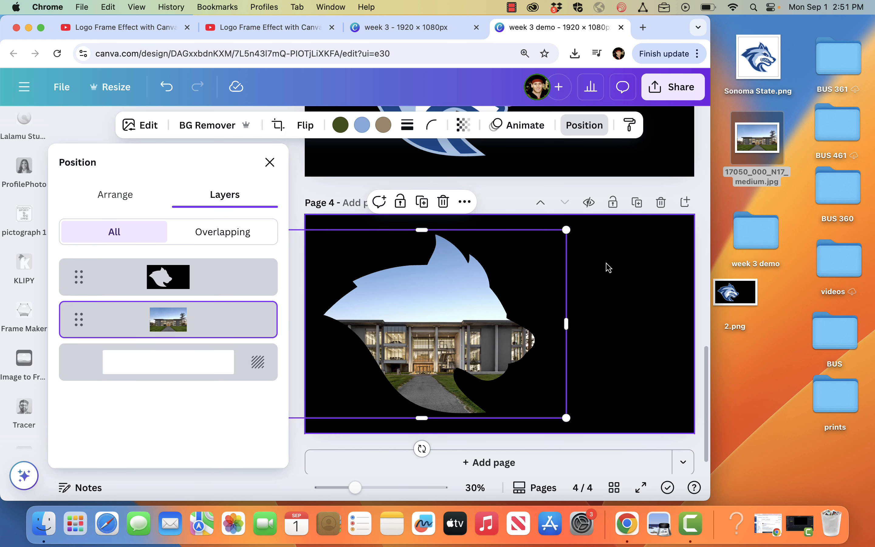
pyautogui.click(584, 125)
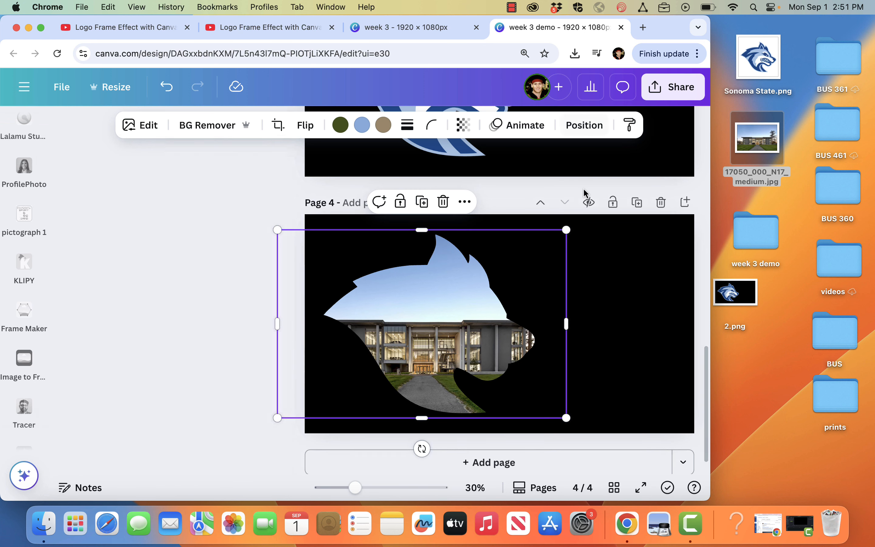
pyautogui.click(667, 317)
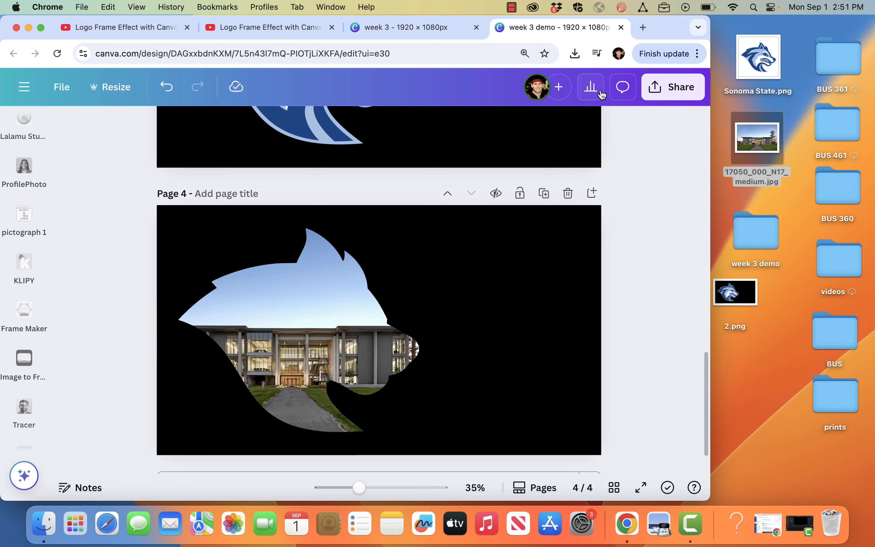
# Step: Download pages 1-4 of the design as PNG files at 1,920 × 1,080 px
pyautogui.click(665, 89)
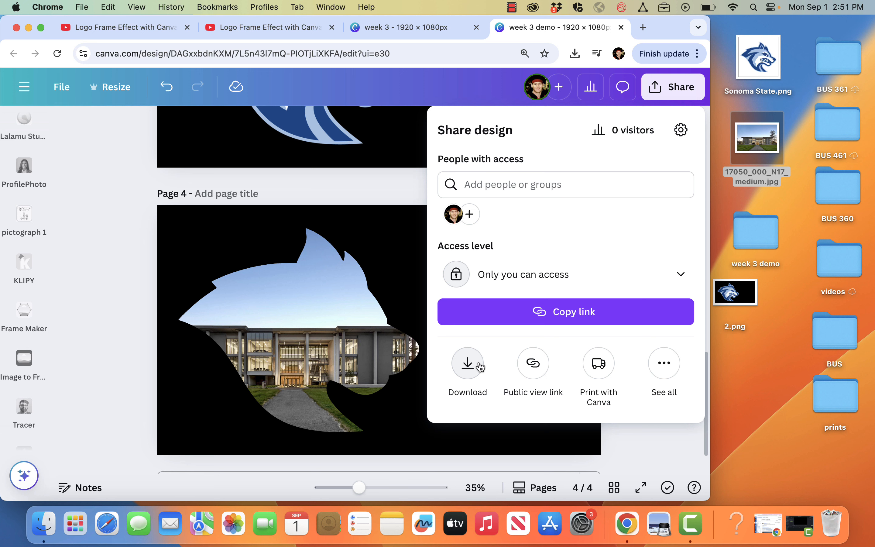
pyautogui.click(480, 366)
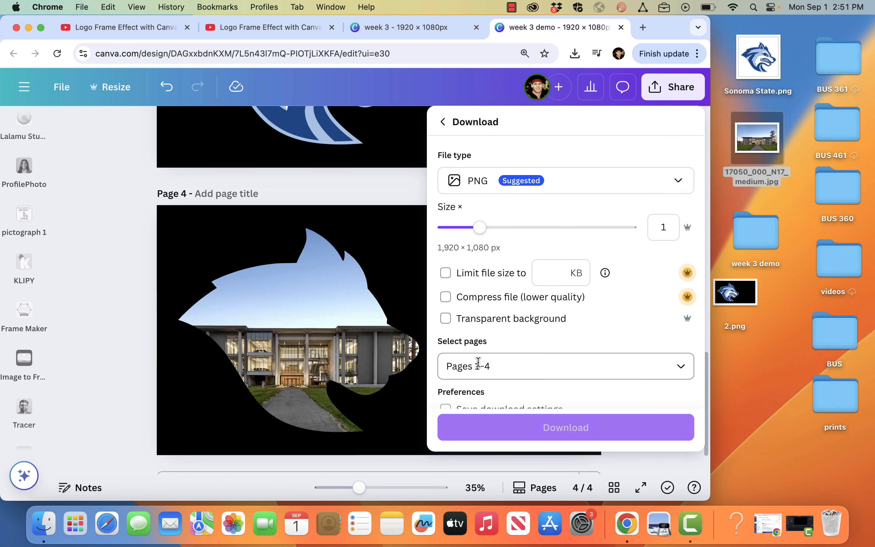
pyautogui.click(515, 390)
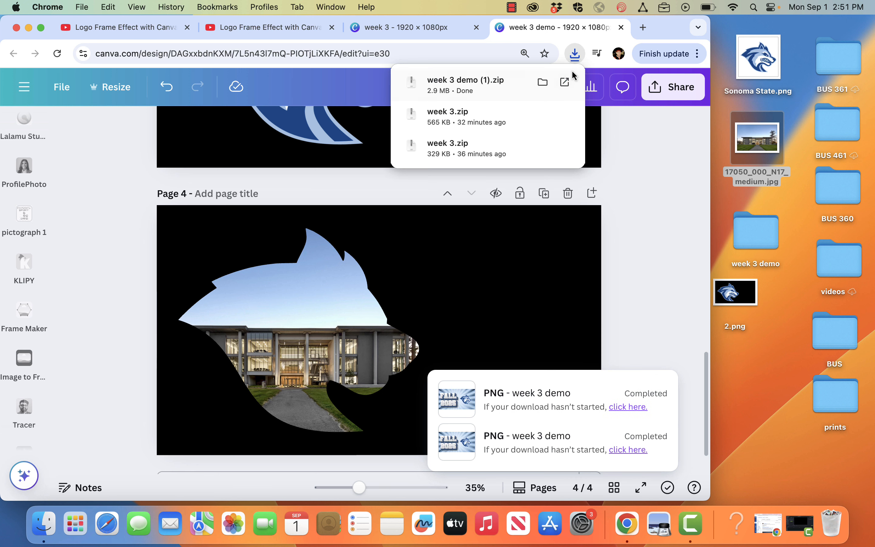
# Step: Put week 3 demo (1).zip on the desktop, extract it and select 4.png in the extracted folder
pyautogui.moveTo(484, 93); pyautogui.dragTo(683, 274)
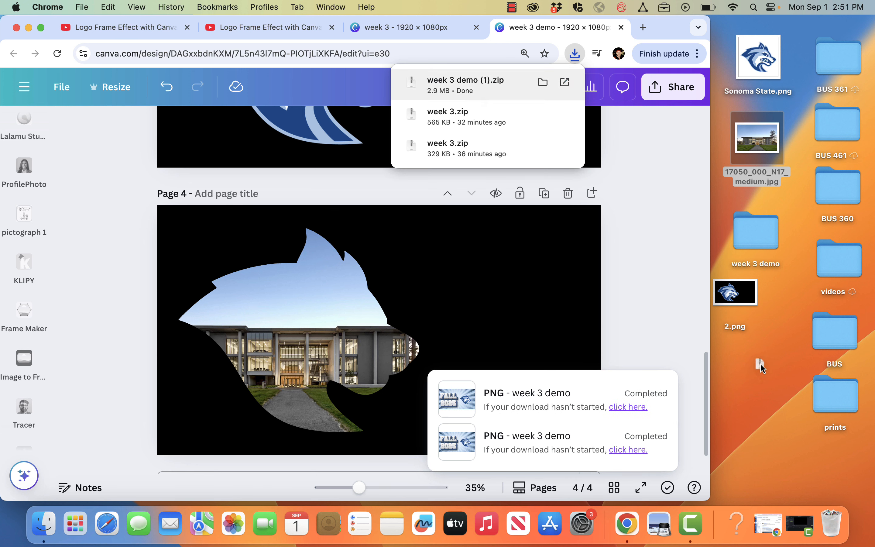
pyautogui.moveTo(760, 364); pyautogui.dragTo(758, 362)
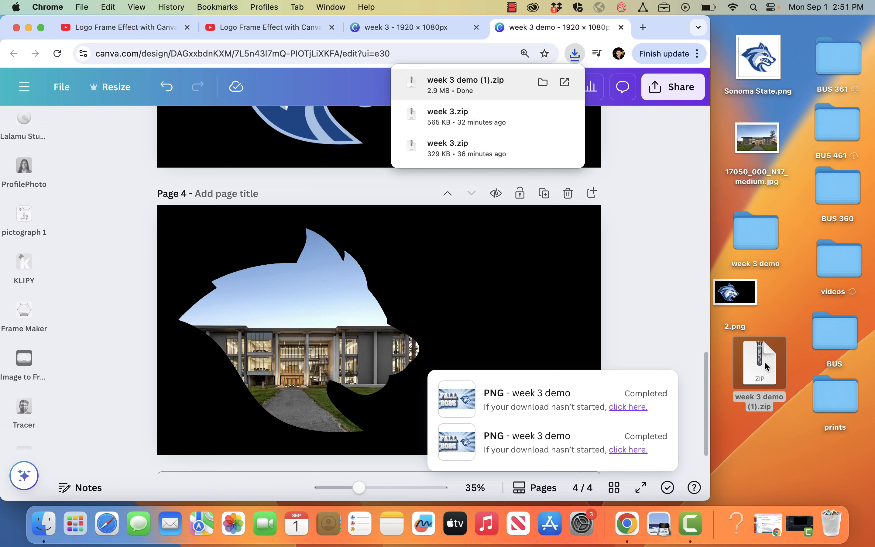
pyautogui.doubleClick(764, 361)
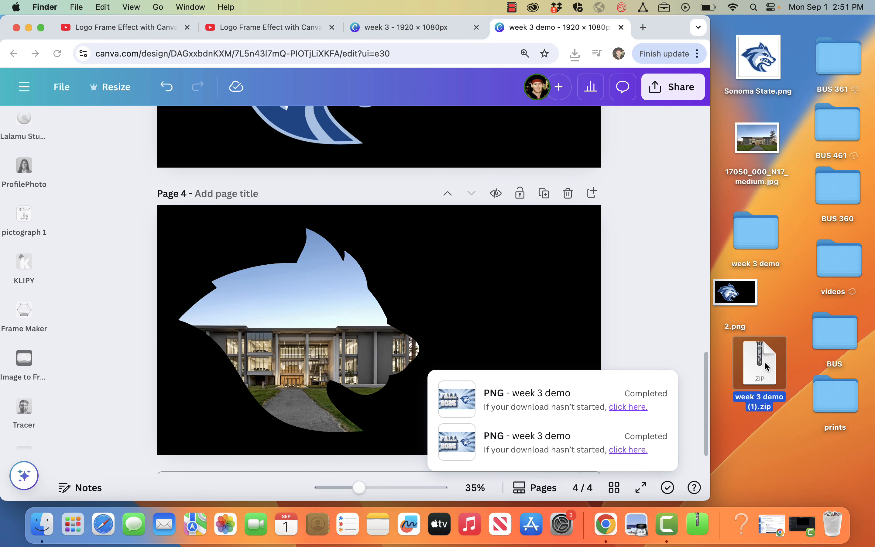
pyautogui.doubleClick(767, 380)
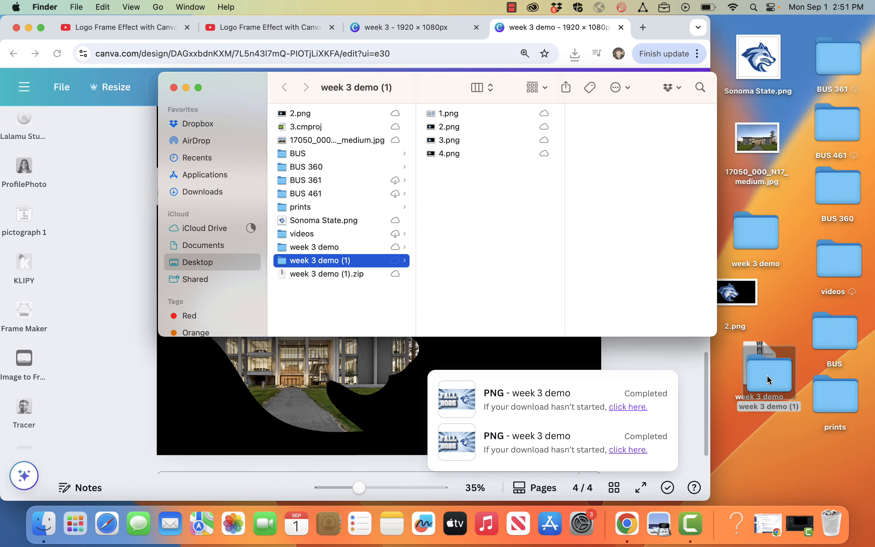
pyautogui.click(453, 153)
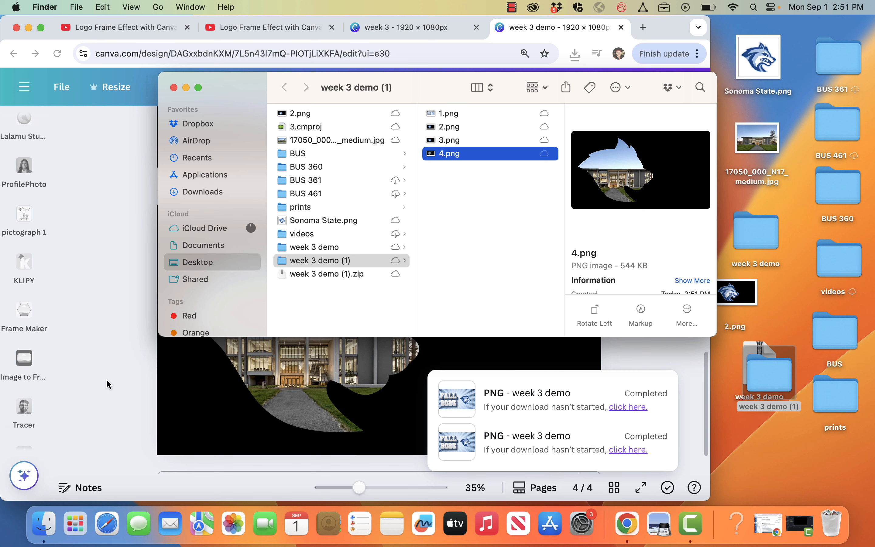
# Step: Return to the Canva design and add a blank fifth page
pyautogui.scroll(-2, 130, 392)
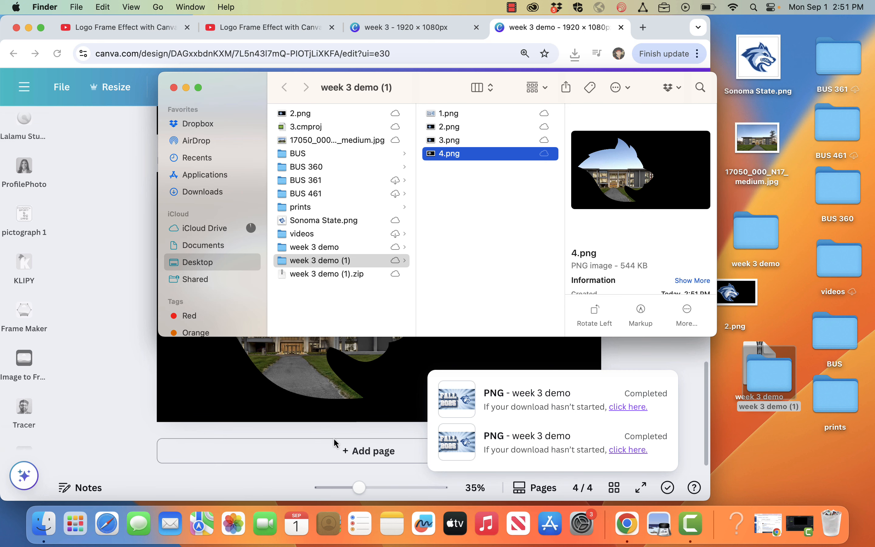
pyautogui.click(329, 456)
pyautogui.click(329, 456)
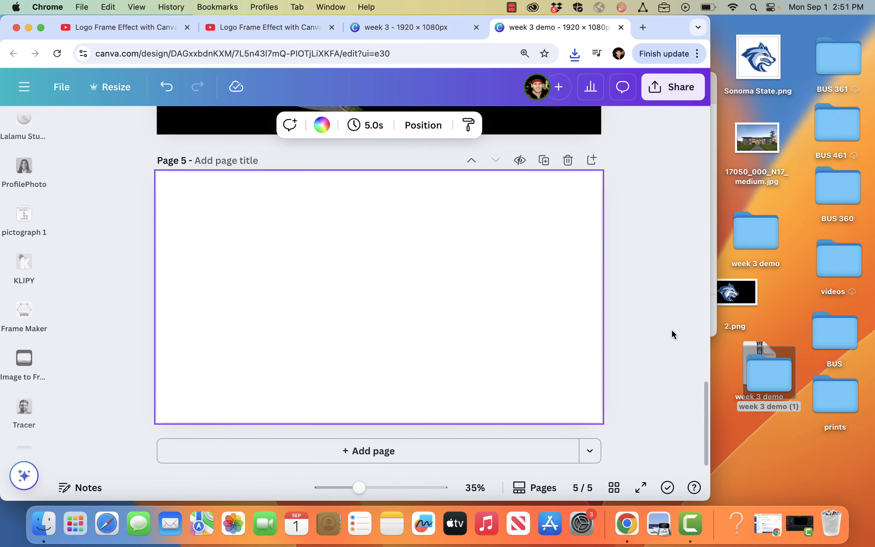
# Step: Place 4.png from the week 3 demo (1) folder on page 5 at full-page size and remove its background
pyautogui.click(754, 374)
pyautogui.moveTo(470, 155); pyautogui.dragTo(375, 377)
pyautogui.moveTo(416, 336); pyautogui.dragTo(334, 287)
pyautogui.moveTo(431, 325); pyautogui.dragTo(595, 427)
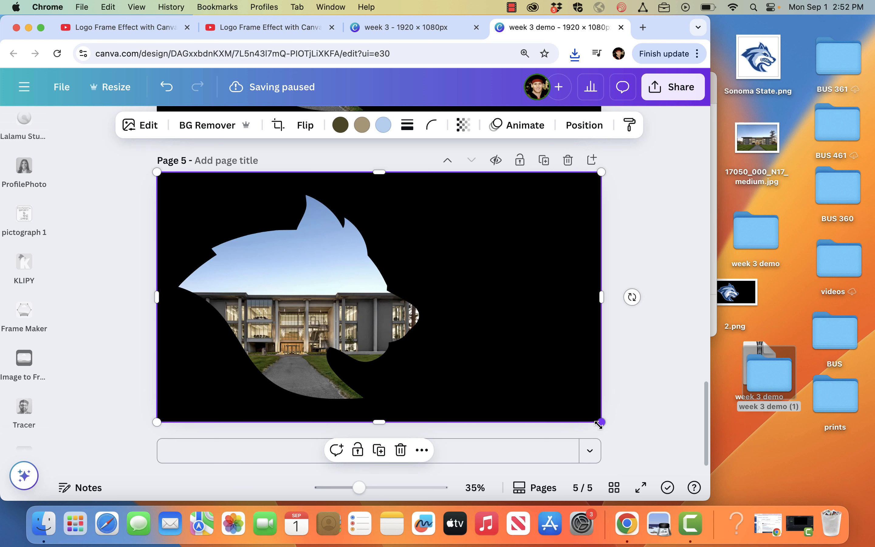
pyautogui.click(204, 125)
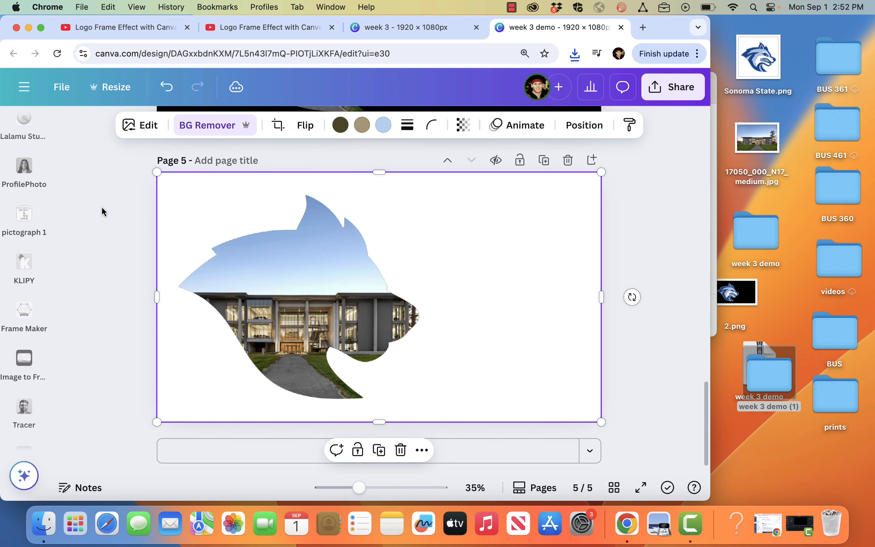
# Step: Copy the FALL 2025 3D text from page 1 onto page 5 and place it beside the wolf-shaped photo
pyautogui.scroll(1, 102, 206)
pyautogui.scroll(5, 101, 207)
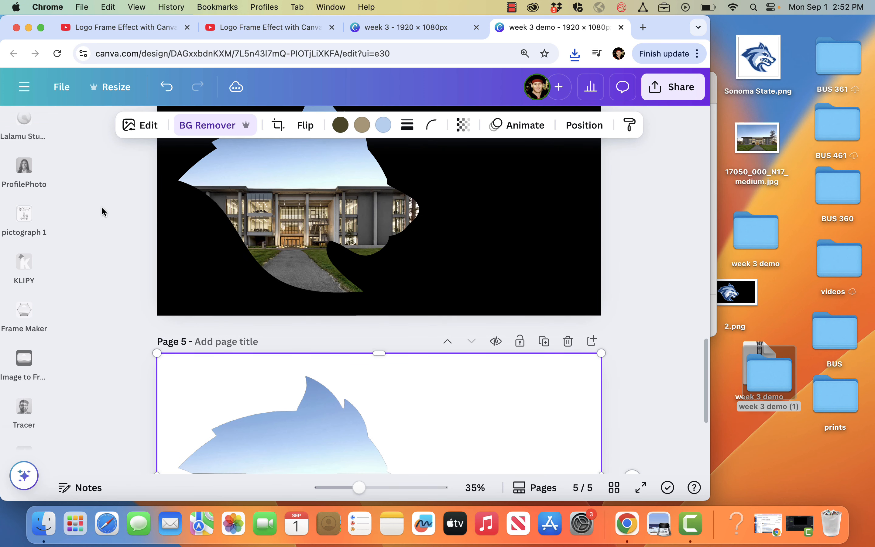
pyautogui.scroll(20, 101, 206)
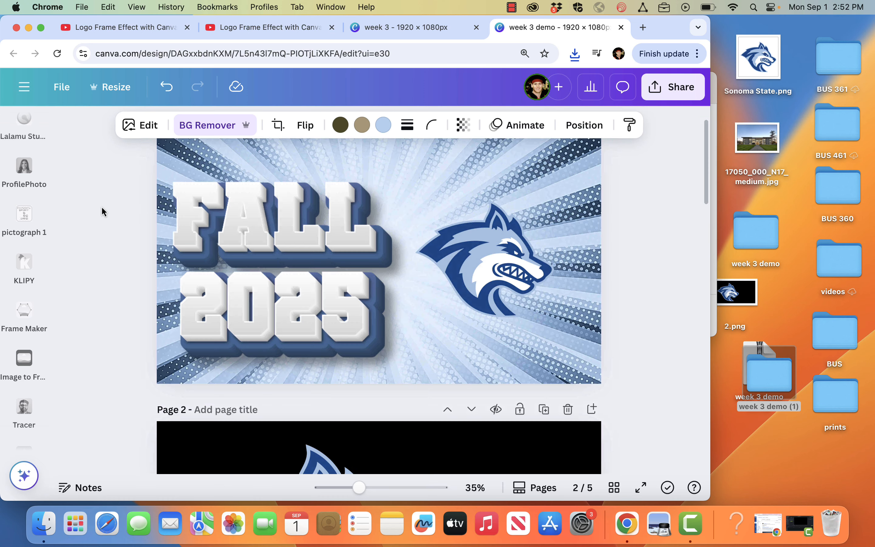
pyautogui.click(291, 288)
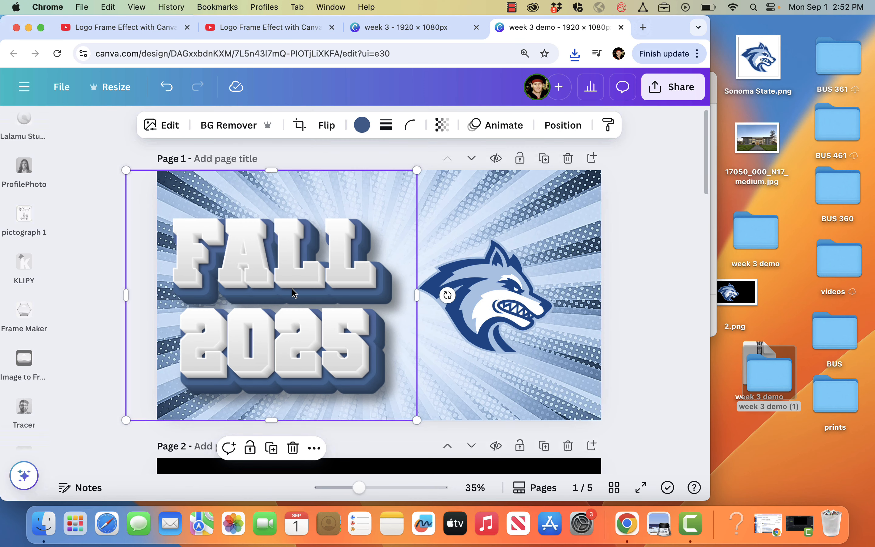
pyautogui.scroll(-20, 317, 362)
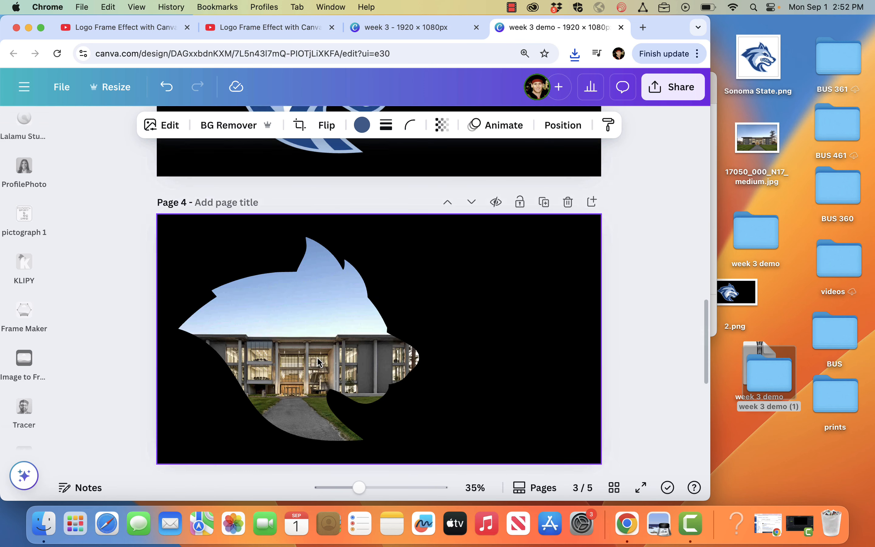
pyautogui.scroll(-8, 317, 361)
pyautogui.press('super+v')
pyautogui.moveTo(336, 289); pyautogui.dragTo(480, 271)
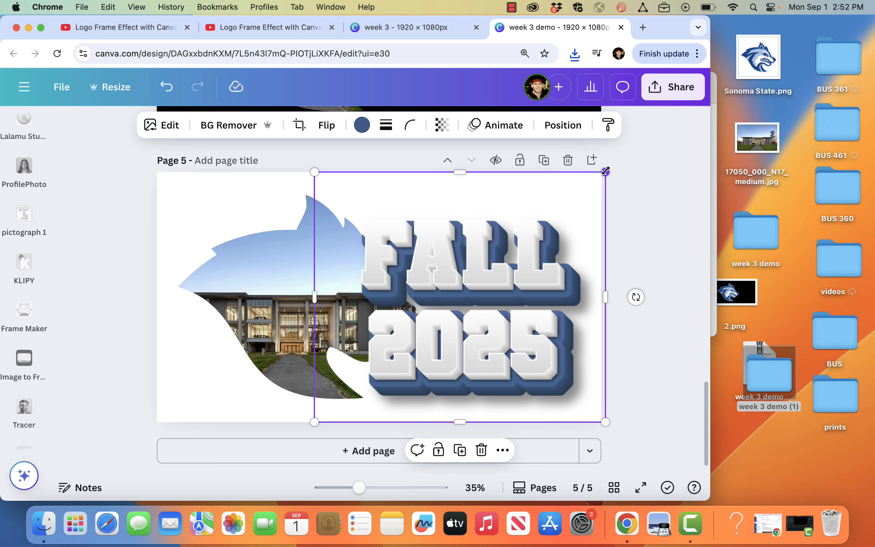
# Step: Shrink the FALL 2025 text and the wolf-shaped photo on page 5 slightly and move them apart so they no longer overlap
pyautogui.moveTo(605, 171); pyautogui.dragTo(576, 197)
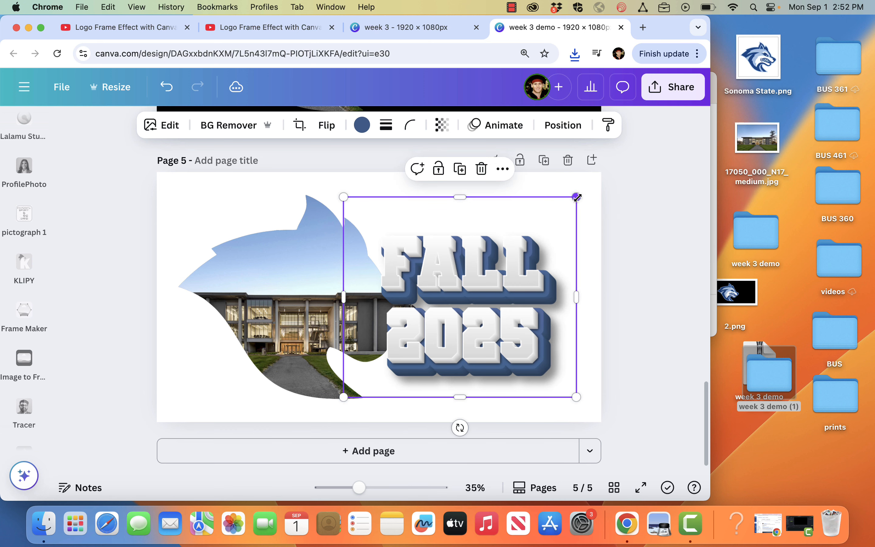
pyautogui.moveTo(489, 258)
pyautogui.mouseDown()
pyautogui.moveTo(530, 253)
pyautogui.moveTo(504, 253)
pyautogui.mouseUp()
pyautogui.click(274, 291)
pyautogui.moveTo(290, 285)
pyautogui.mouseDown()
pyautogui.moveTo(264, 280)
pyautogui.moveTo(275, 282)
pyautogui.mouseUp()
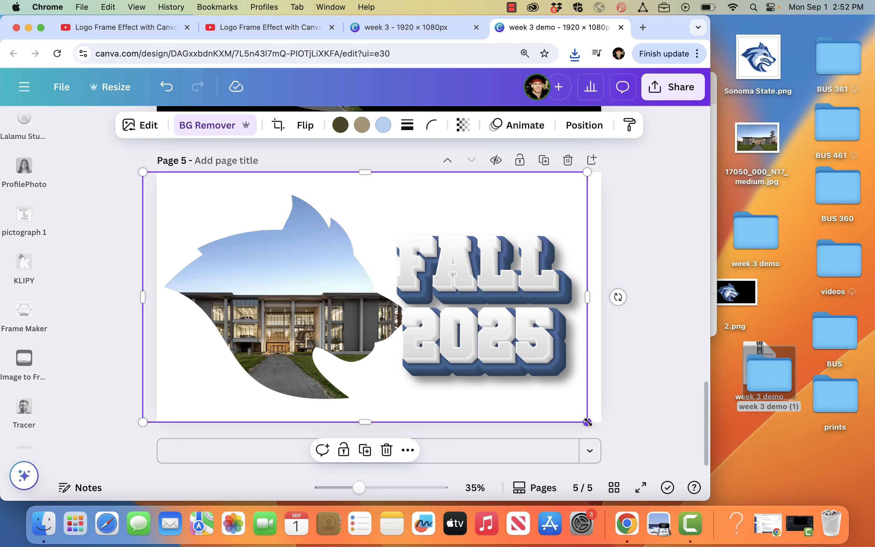
pyautogui.moveTo(587, 422); pyautogui.dragTo(570, 412)
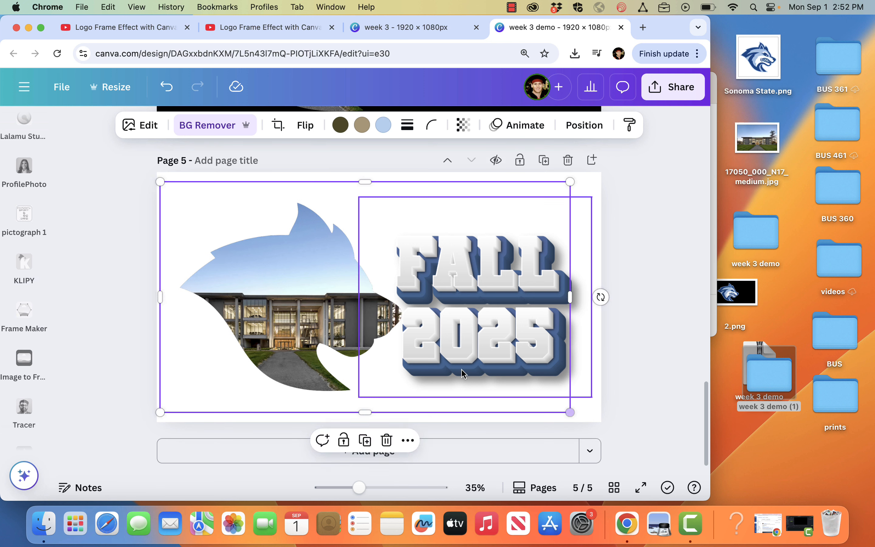
pyautogui.moveTo(319, 301); pyautogui.dragTo(308, 301)
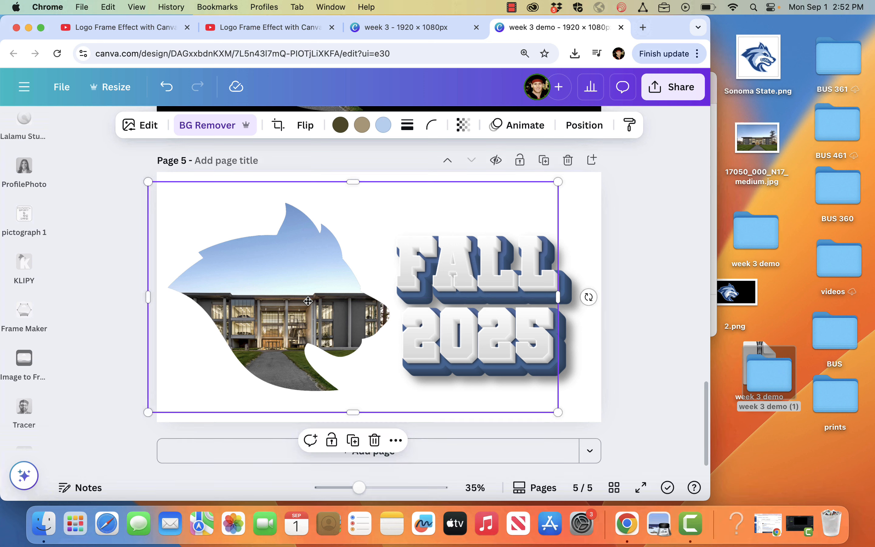
pyautogui.click(694, 230)
pyautogui.moveTo(517, 279); pyautogui.dragTo(526, 279)
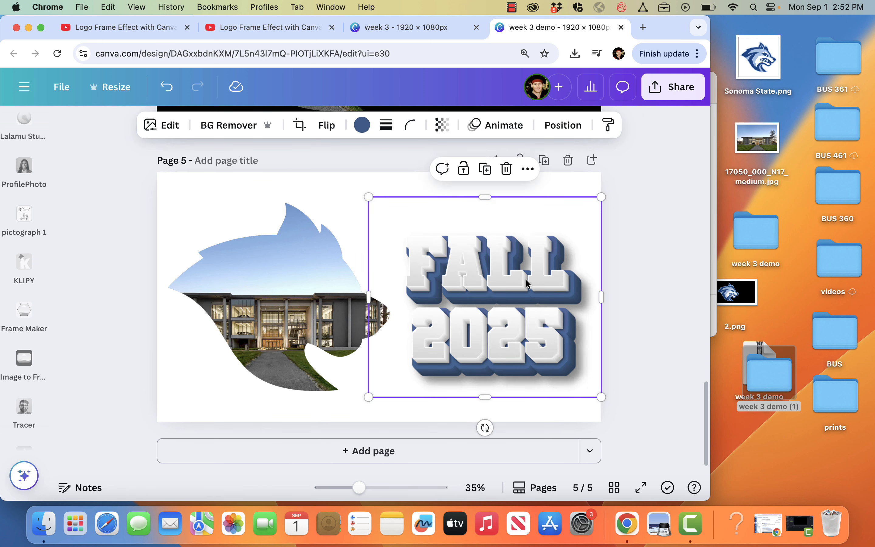
pyautogui.click(629, 254)
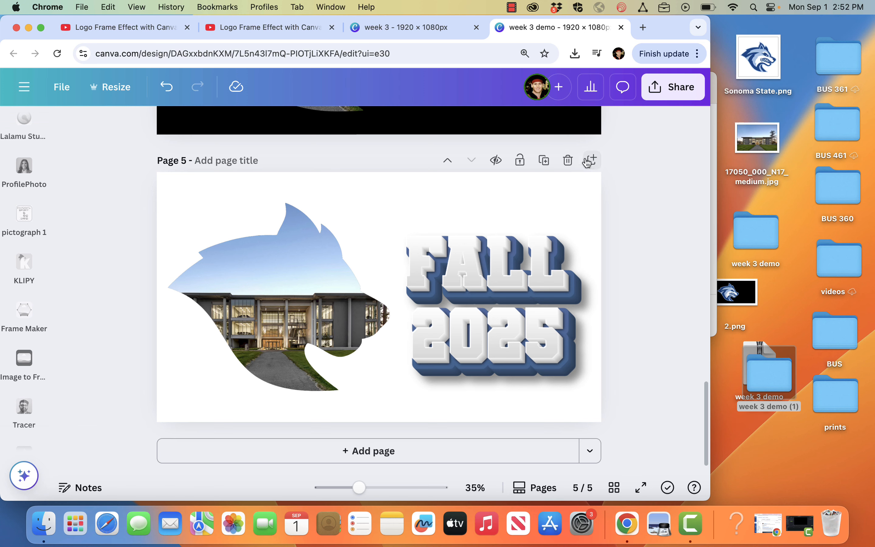
# Step: Copy the blue-and-white starburst background from page 1 onto page 5
pyautogui.scroll(20, 639, 204)
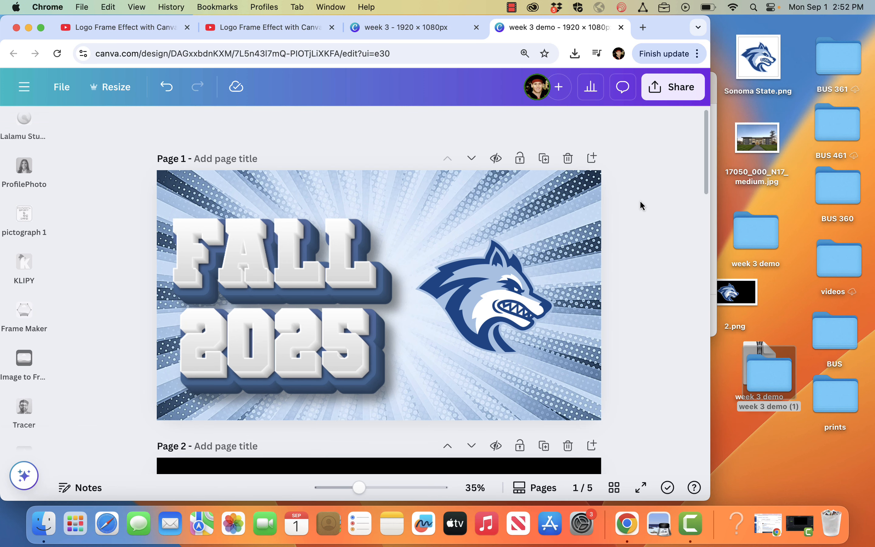
pyautogui.click(574, 211)
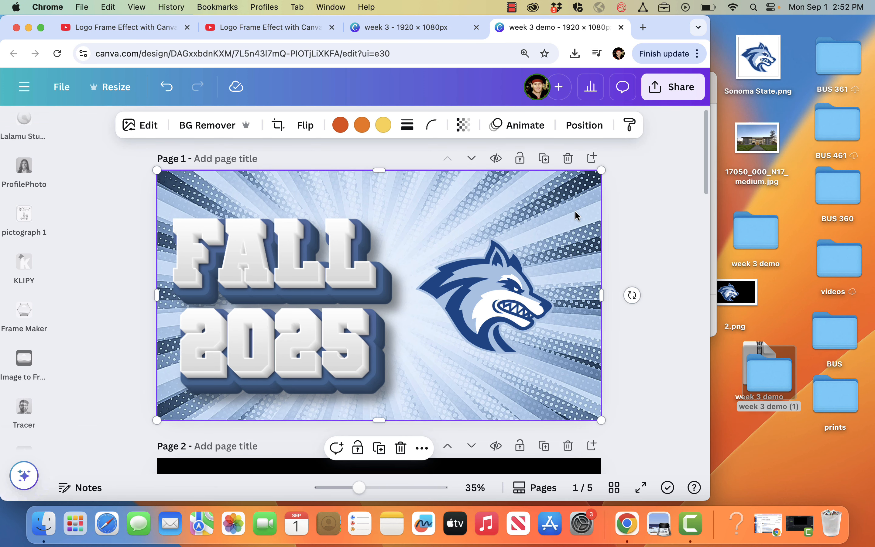
pyautogui.scroll(-20, 566, 347)
pyautogui.scroll(-5, 566, 348)
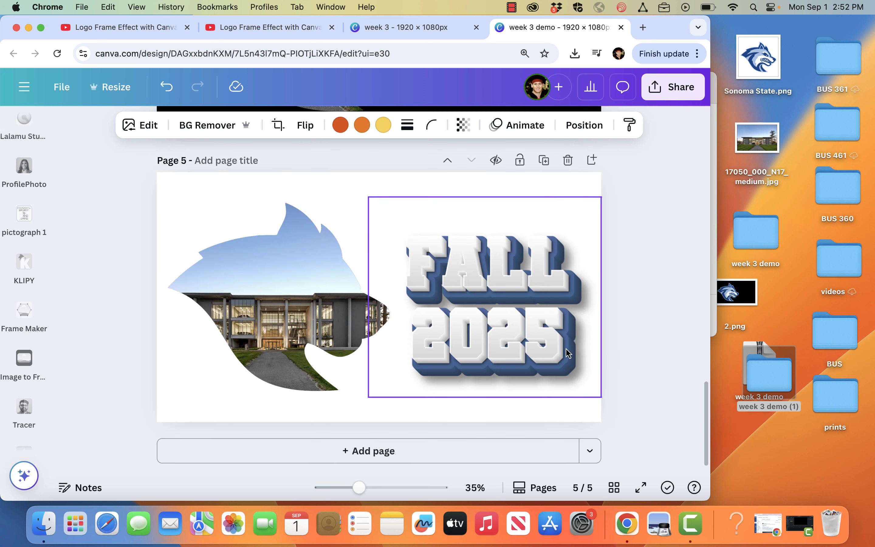
pyautogui.click(346, 148)
pyautogui.press('super+v')
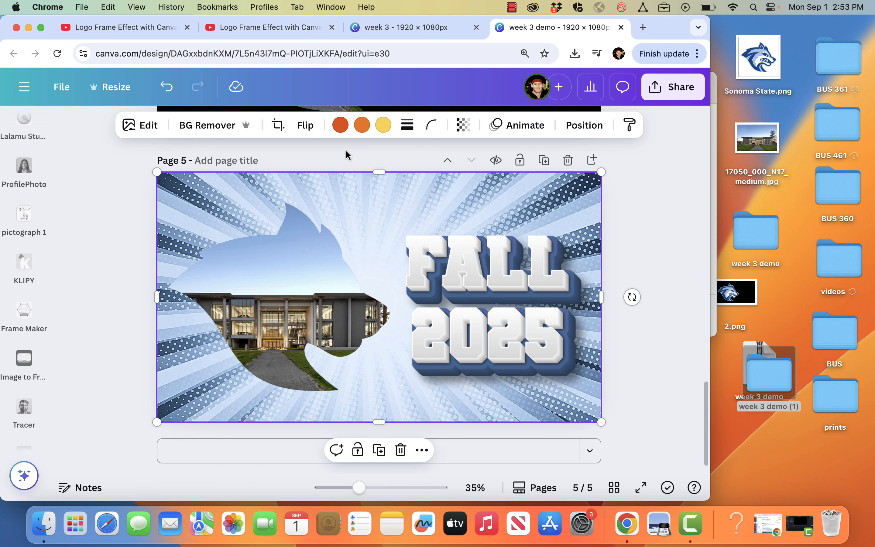
# Step: Check the layer order of page 5 with the wolf-shaped photo selected
pyautogui.click(289, 270)
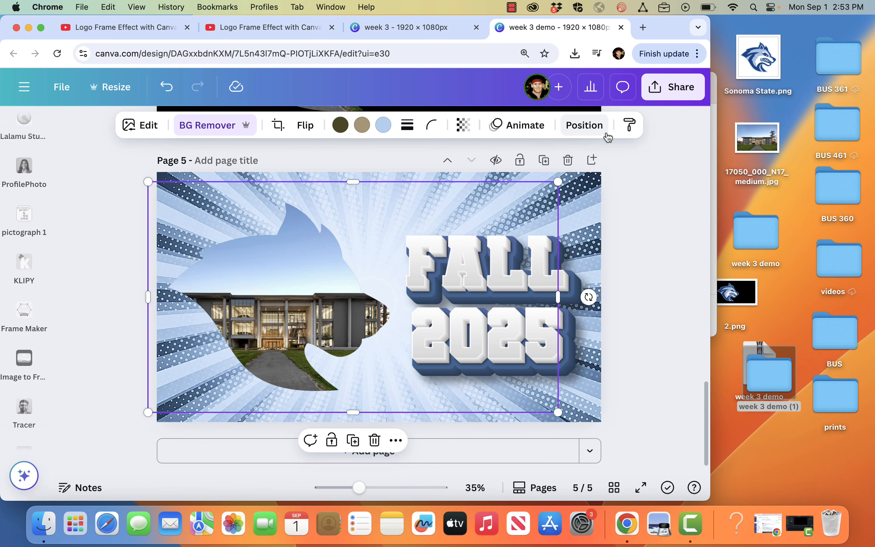
pyautogui.click(583, 125)
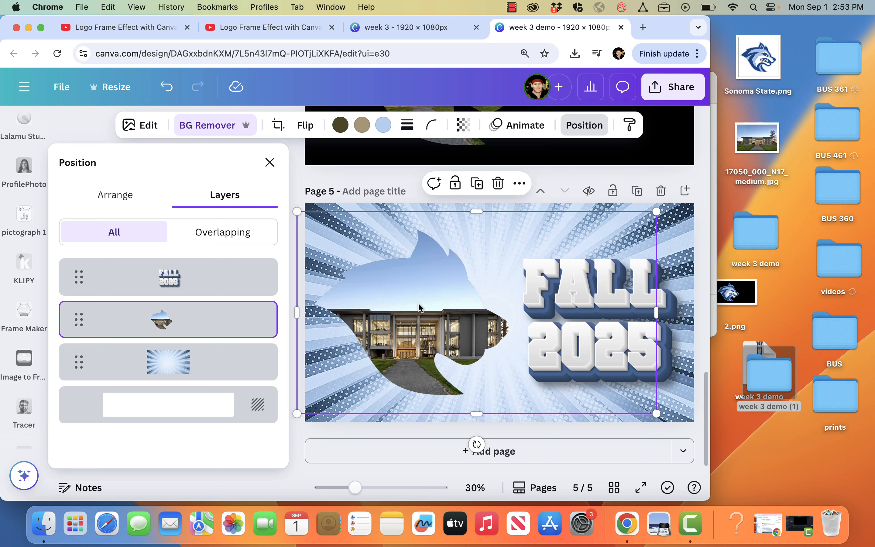
pyautogui.click(270, 162)
# Step: Apply the Outline shadow effect to the wolf-shaped photo on page 5 and look at its color setting
pyautogui.click(154, 133)
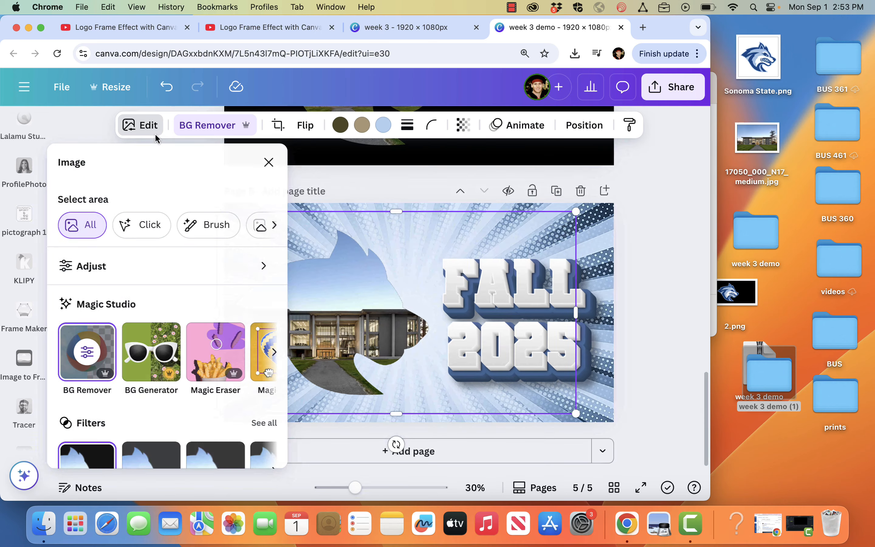
pyautogui.scroll(-5, 102, 383)
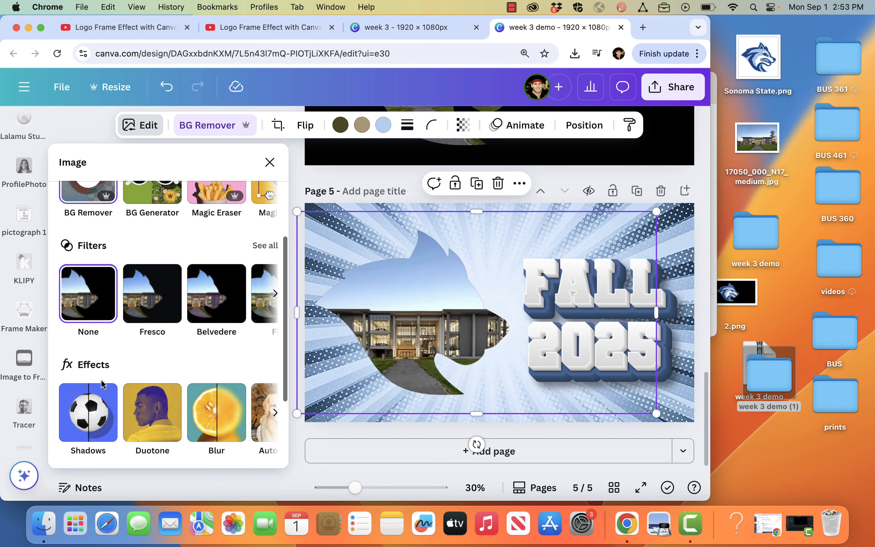
pyautogui.click(96, 418)
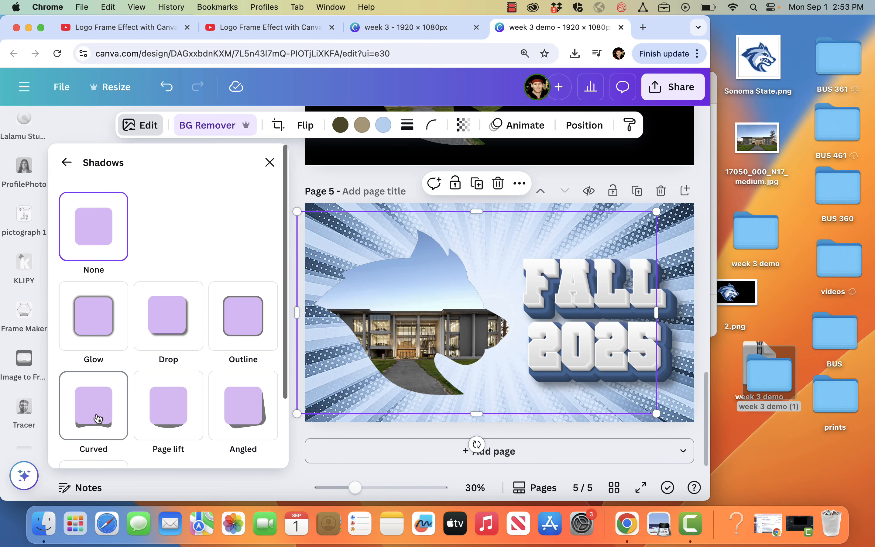
pyautogui.click(261, 316)
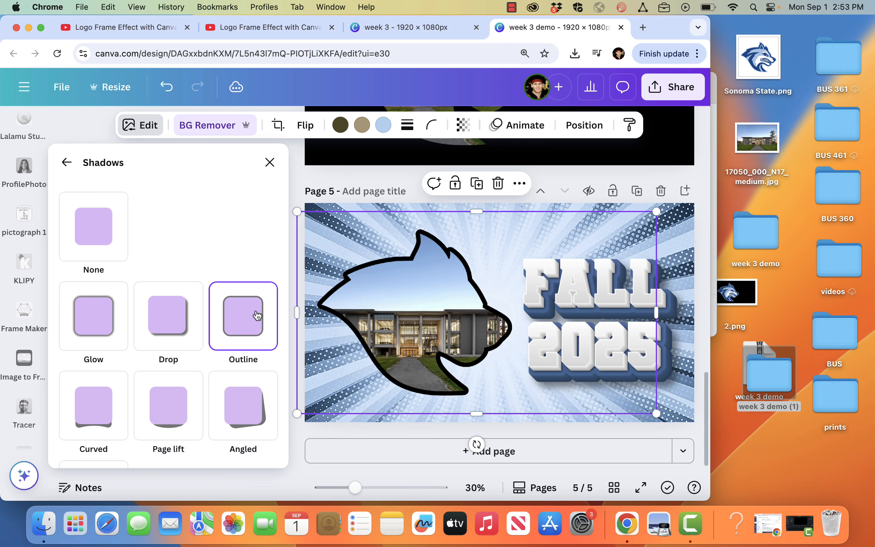
pyautogui.scroll(-3, 257, 316)
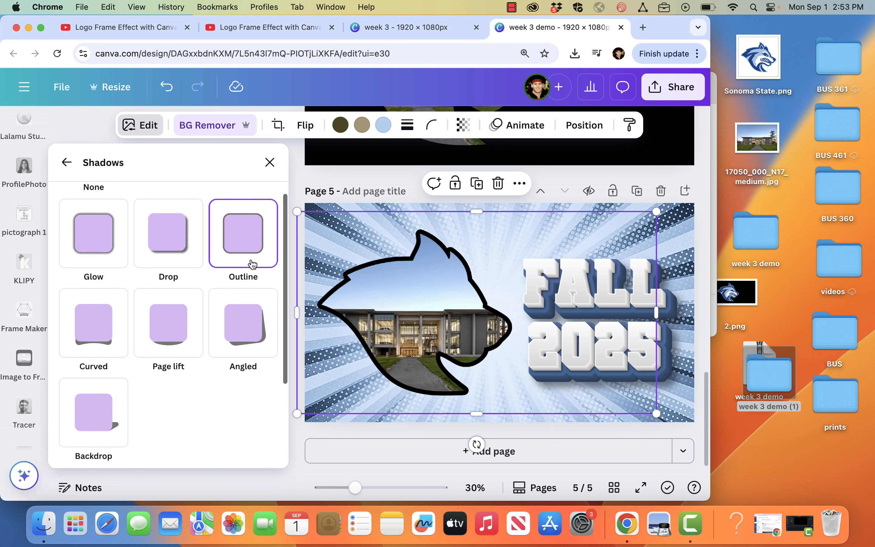
pyautogui.scroll(1, 252, 264)
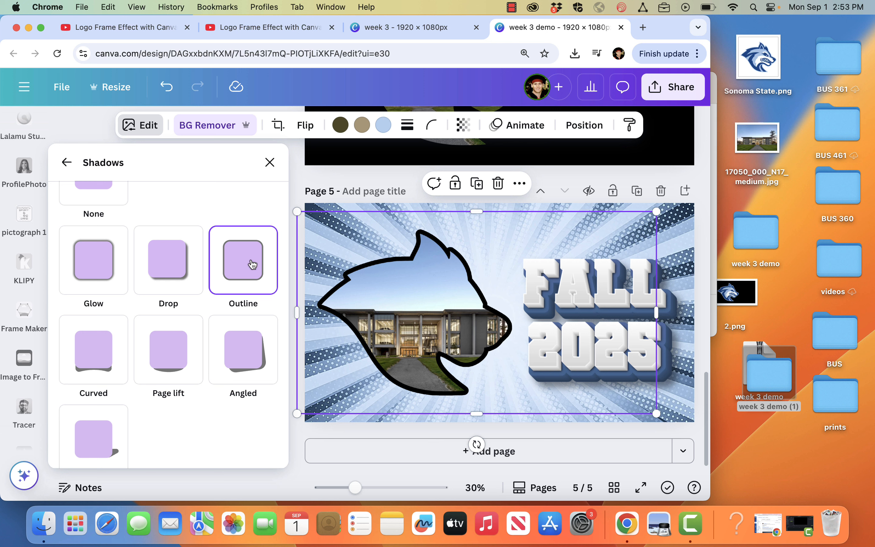
pyautogui.scroll(-4, 242, 322)
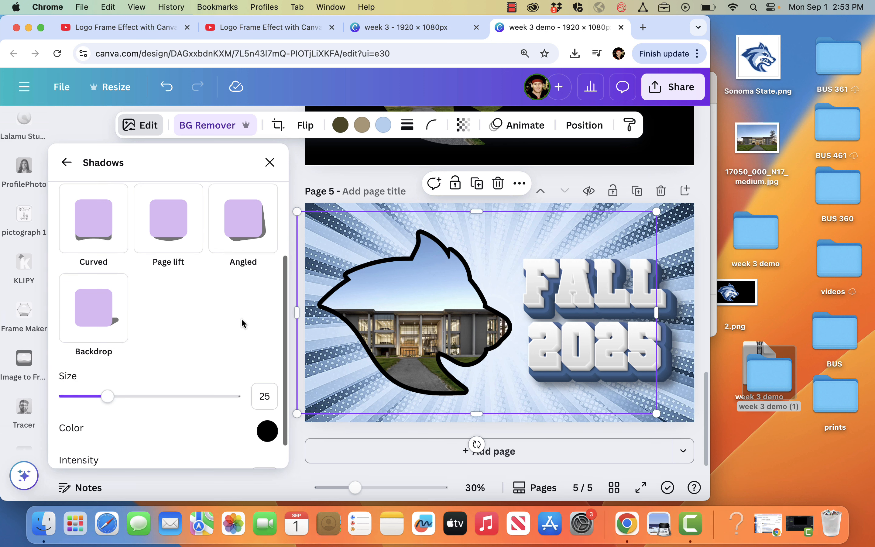
pyautogui.scroll(-1, 244, 323)
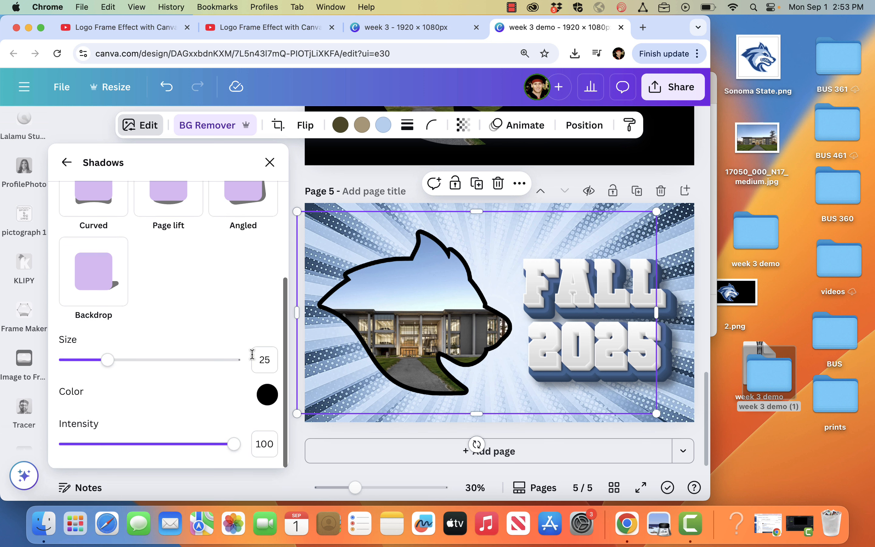
pyautogui.click(268, 394)
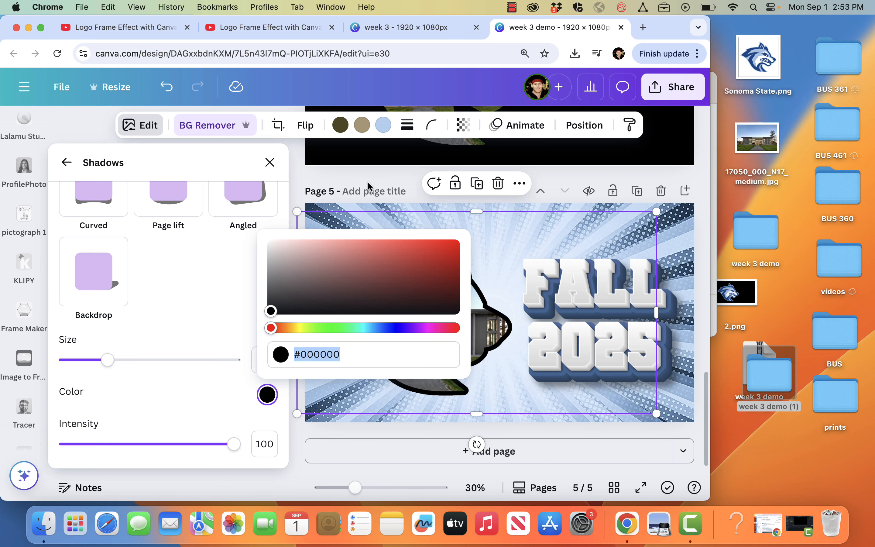
pyautogui.click(358, 186)
# Step: Look up the hex code of the wolf logo's dark blue among the photo colors on page 1
pyautogui.scroll(20, 357, 186)
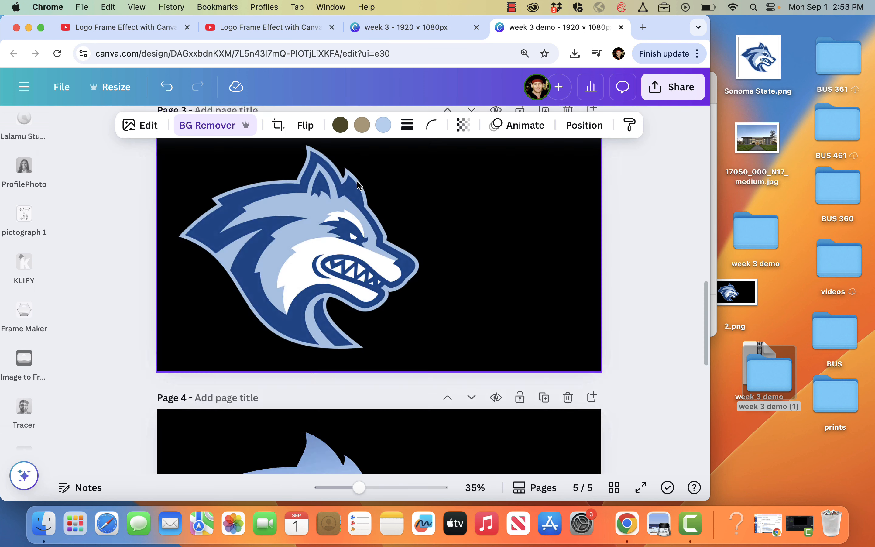
pyautogui.click(470, 275)
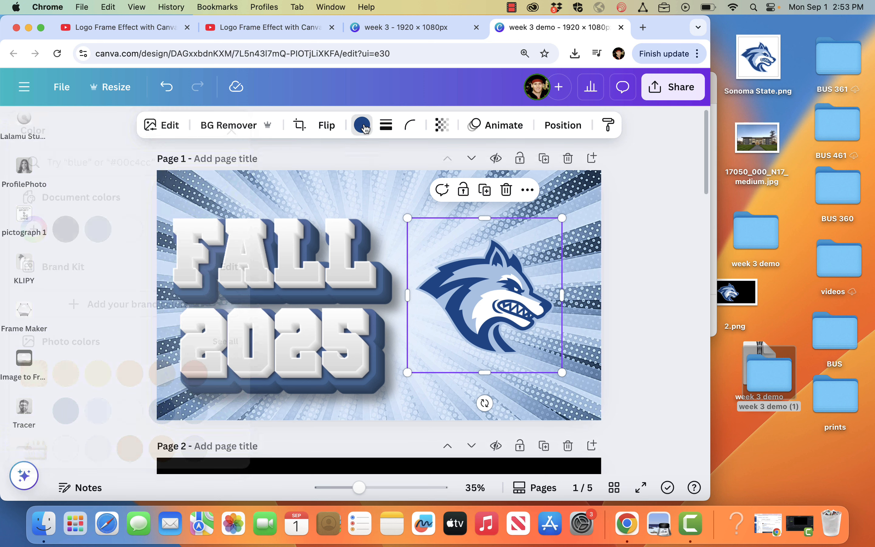
pyautogui.click(363, 126)
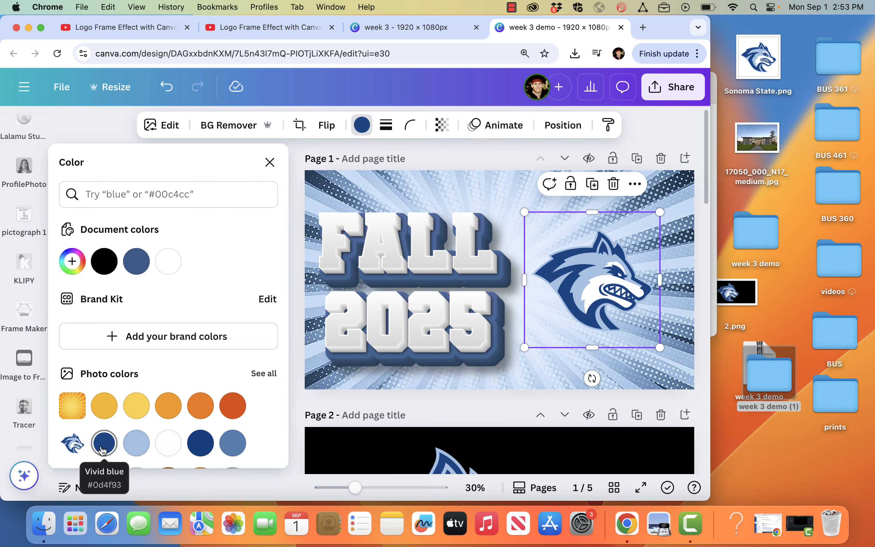
pyautogui.click(269, 161)
# Step: Set the Outline shadow color of the wolf-shaped photo on page 5 to #0F4D93 and deselect the photo
pyautogui.scroll(-20, 421, 350)
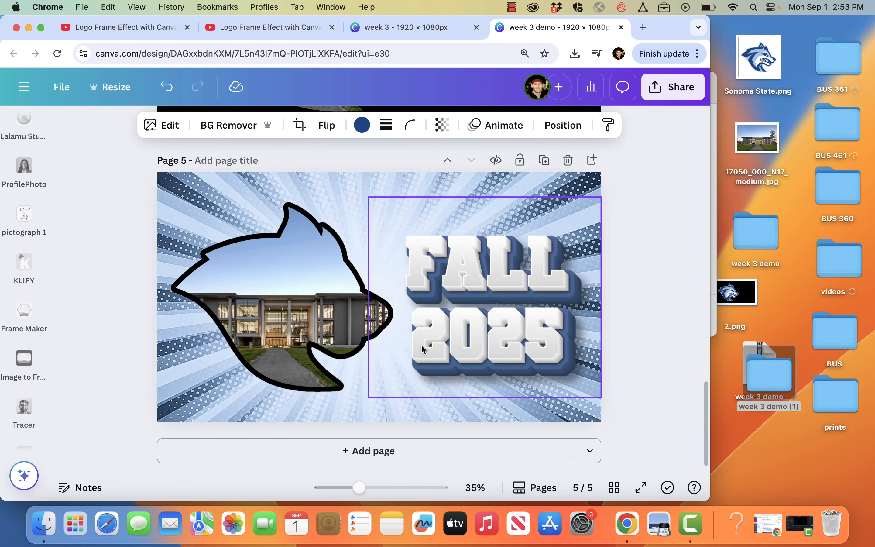
pyautogui.click(299, 331)
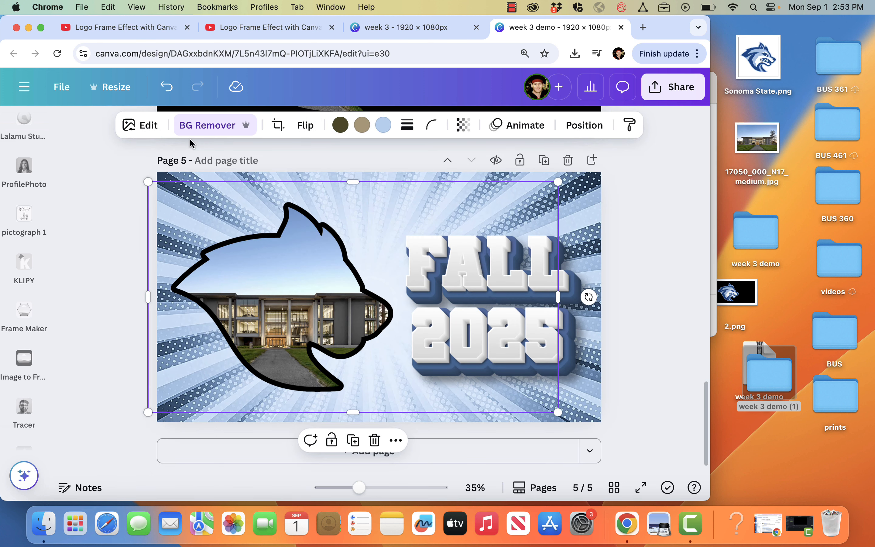
pyautogui.click(155, 126)
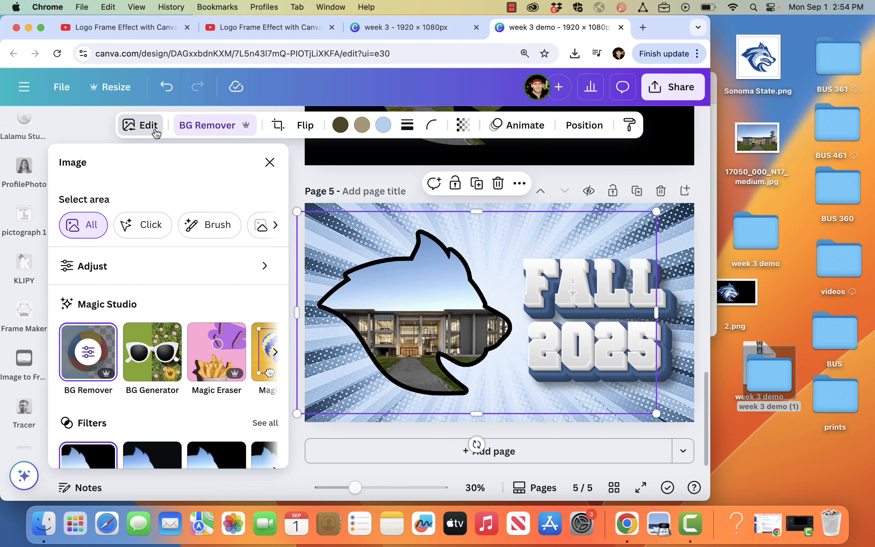
pyautogui.scroll(-4, 173, 367)
pyautogui.scroll(-3, 174, 371)
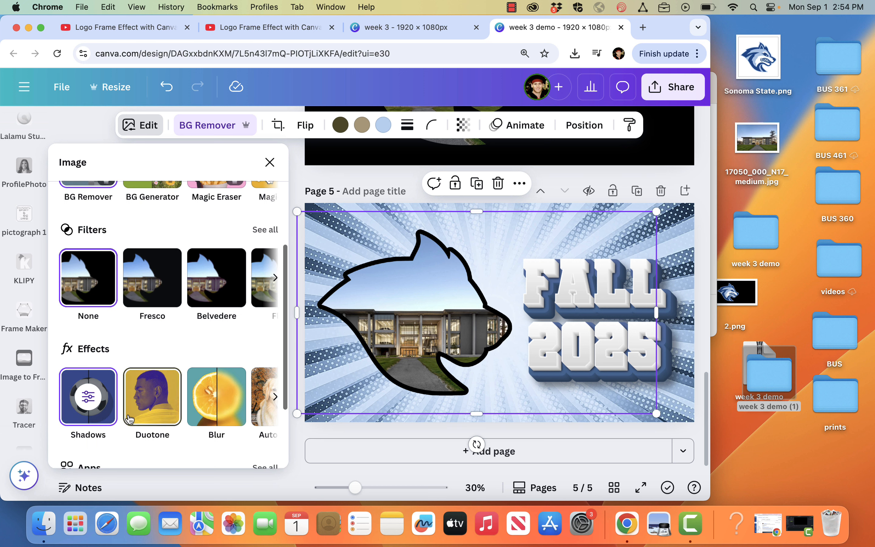
pyautogui.click(105, 419)
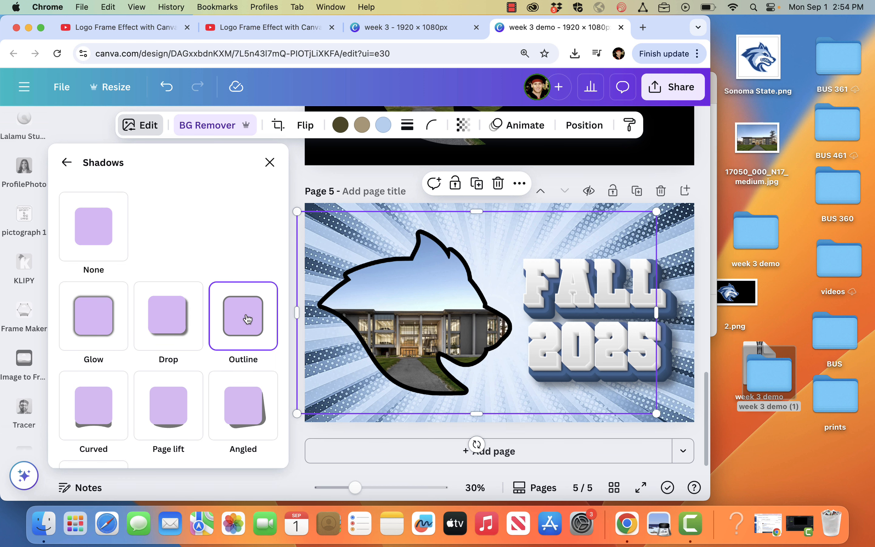
pyautogui.scroll(-5, 247, 318)
pyautogui.click(267, 398)
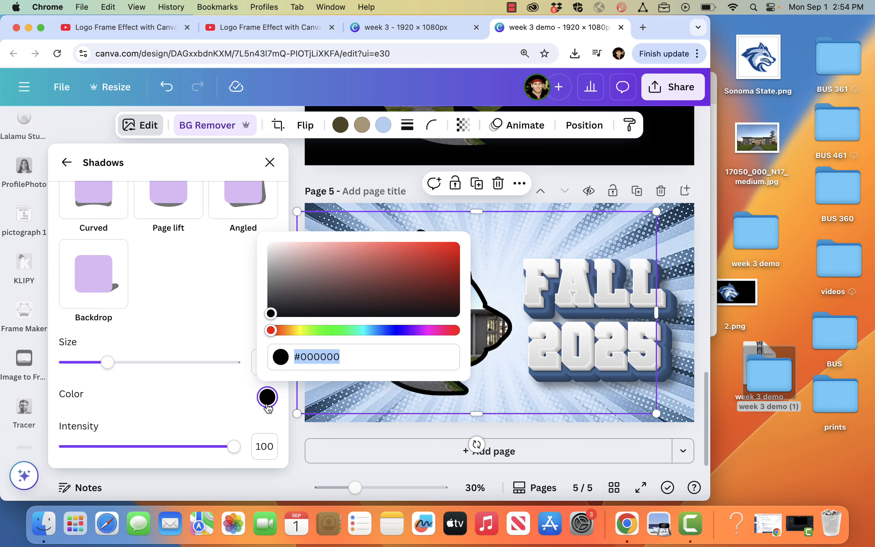
pyautogui.doubleClick(341, 355)
pyautogui.write('0')
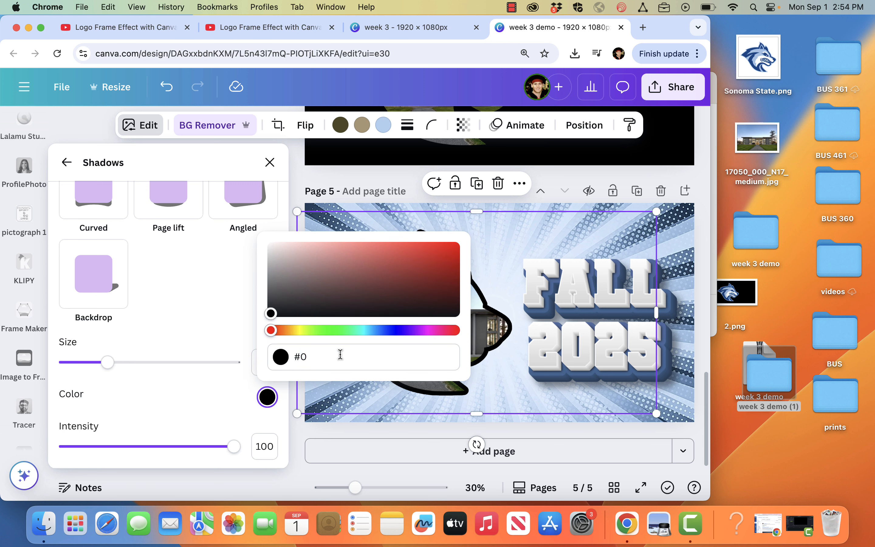
pyautogui.write('F4')
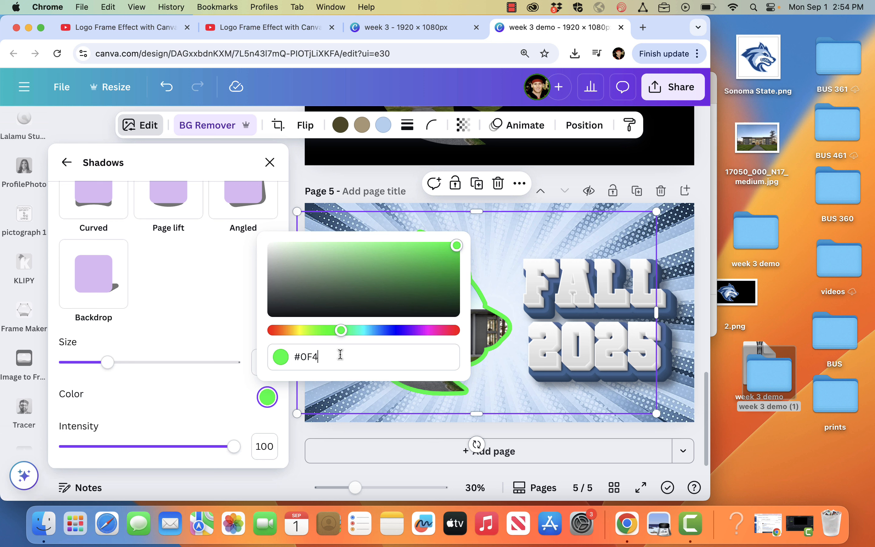
pyautogui.write('D93')
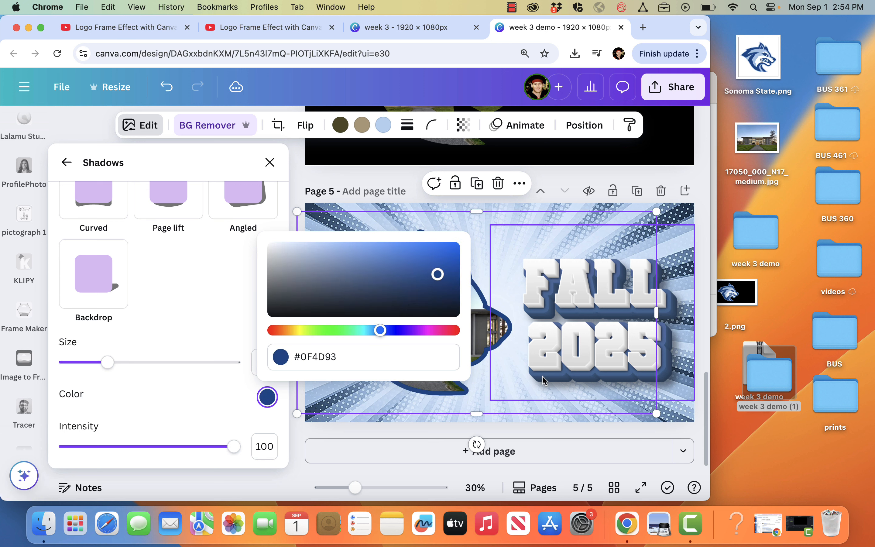
pyautogui.click(298, 449)
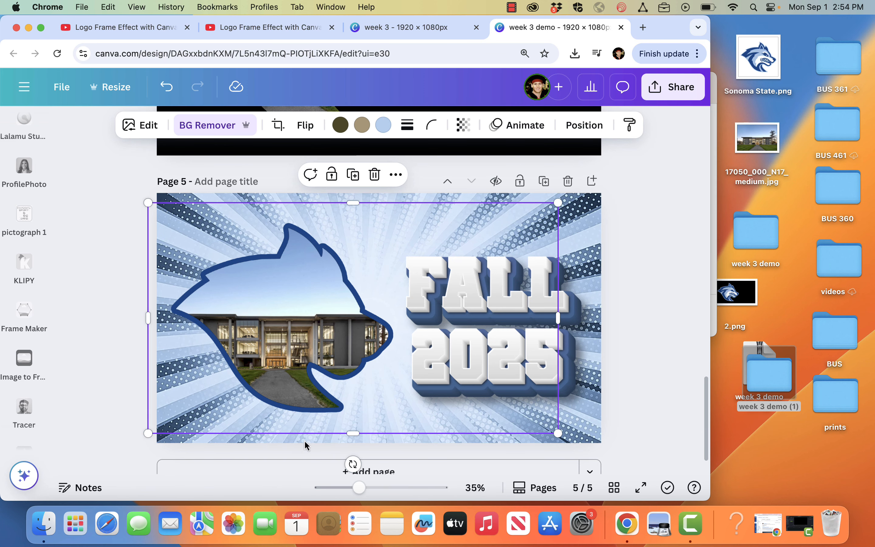
pyautogui.click(637, 188)
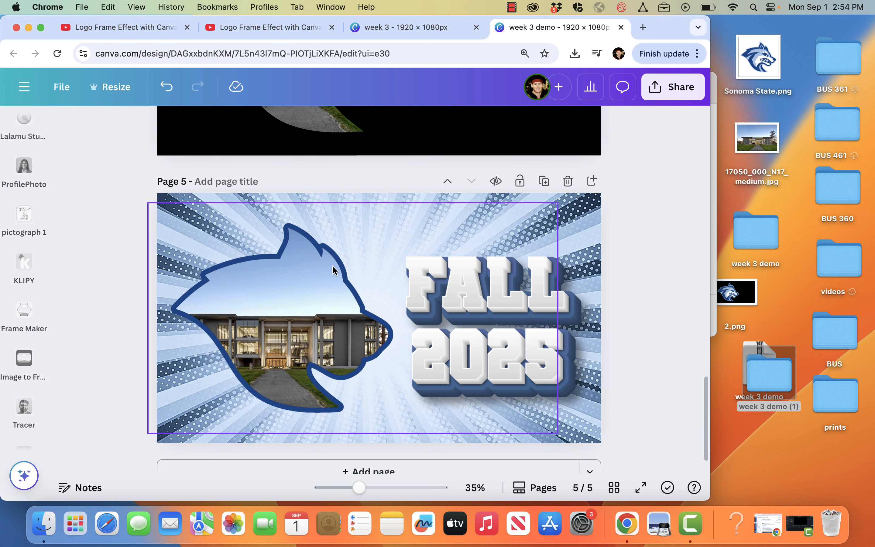
# Step: Add the wolf logo from the desktop file Sonoma State.png to page 5
pyautogui.moveTo(758, 56); pyautogui.dragTo(523, 243)
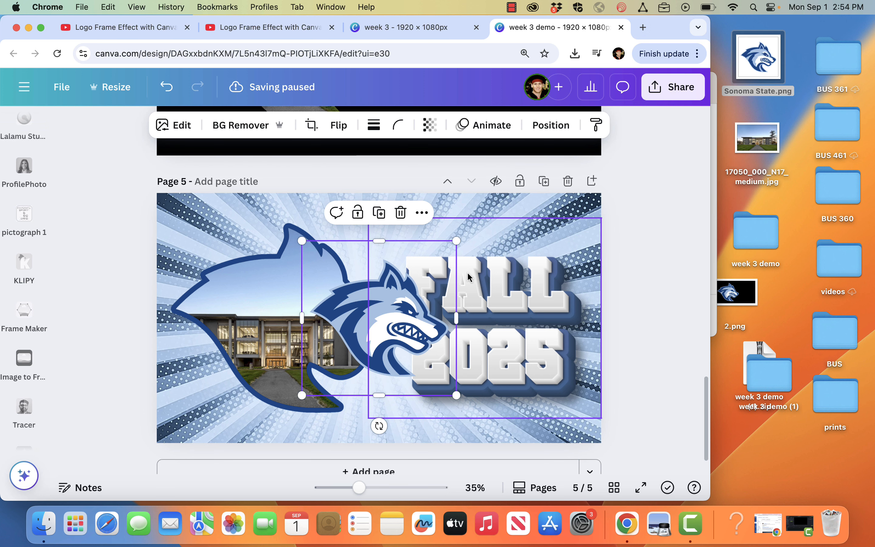